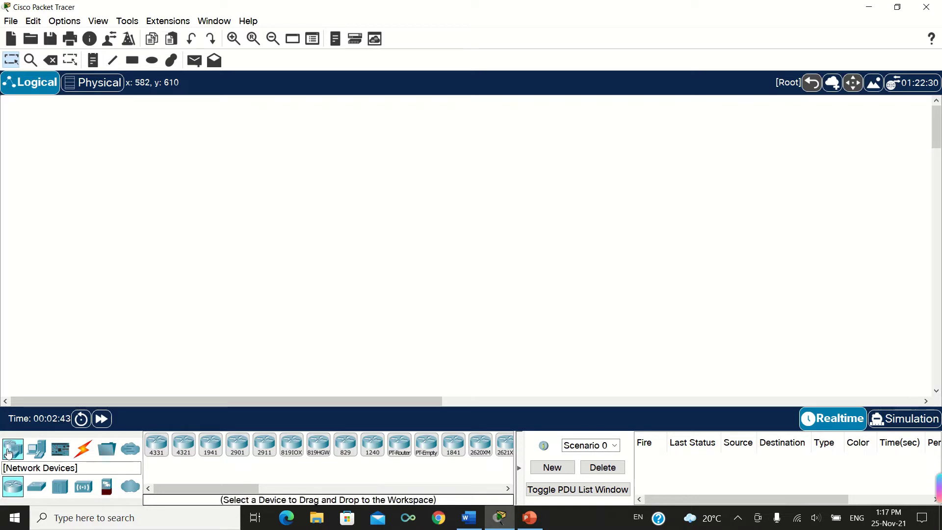
# Place two 2960 switches in the workspace and space them apart side by side
pyautogui.click(36, 488)
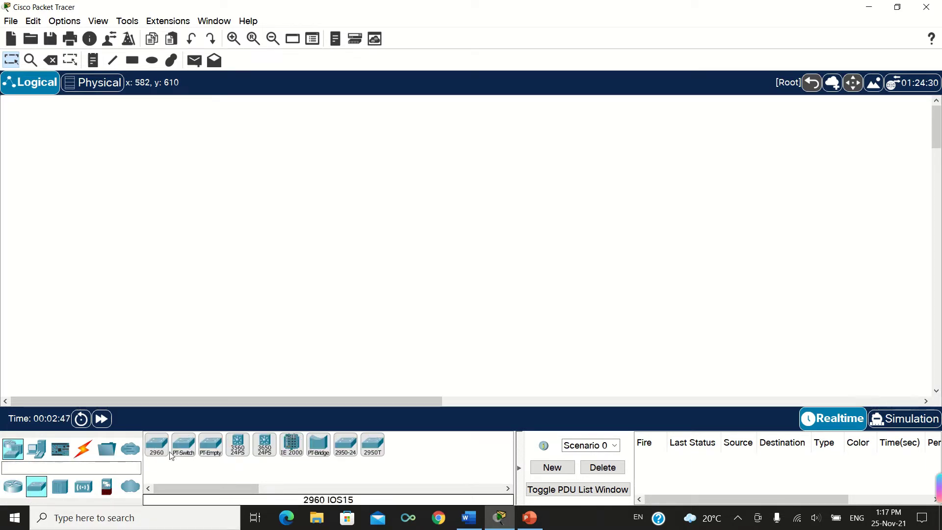
pyautogui.moveTo(157, 449); pyautogui.dragTo(419, 243)
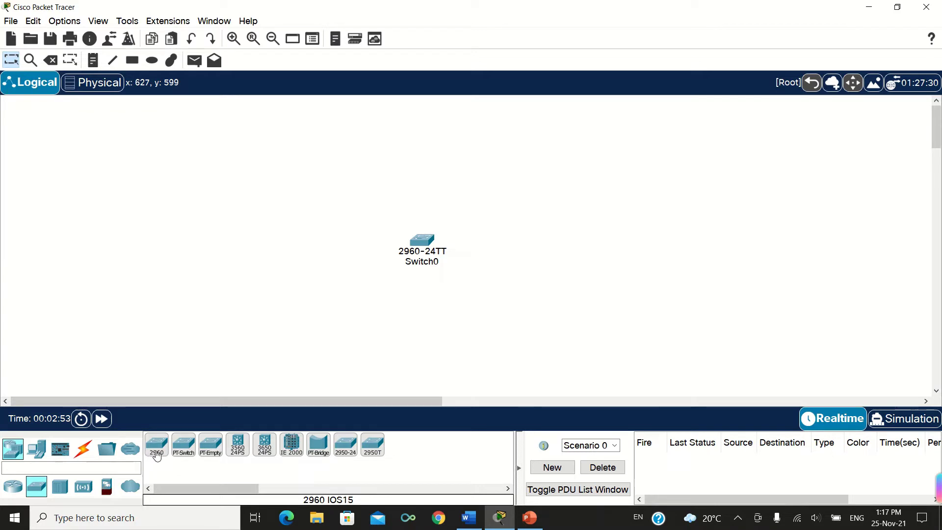
pyautogui.moveTo(159, 448); pyautogui.dragTo(523, 261)
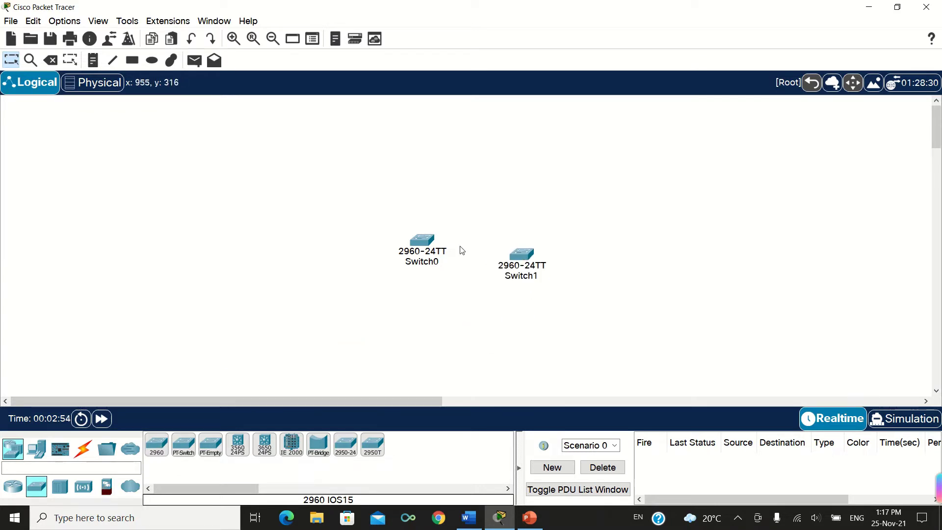
pyautogui.moveTo(425, 245); pyautogui.dragTo(364, 228)
pyautogui.moveTo(532, 264); pyautogui.dragTo(528, 248)
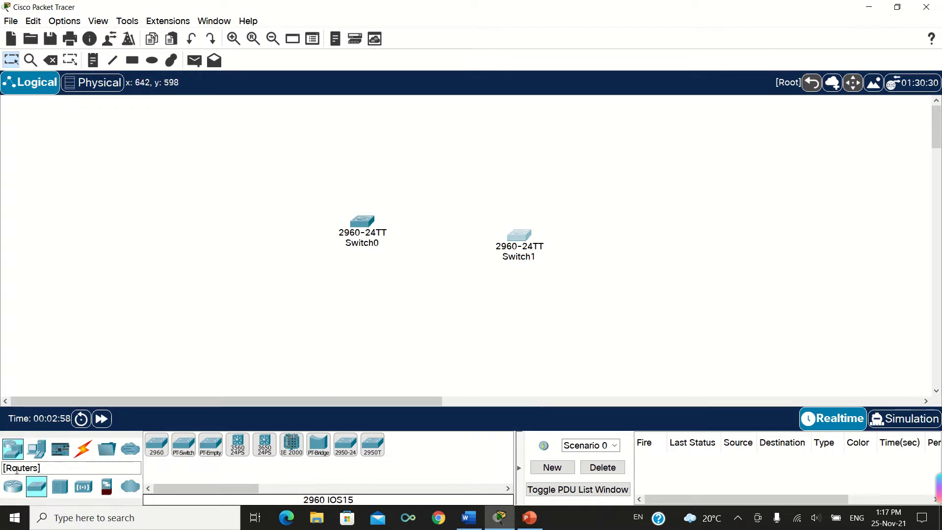
# Add four PCs to the workspace below the two switches
pyautogui.click(35, 452)
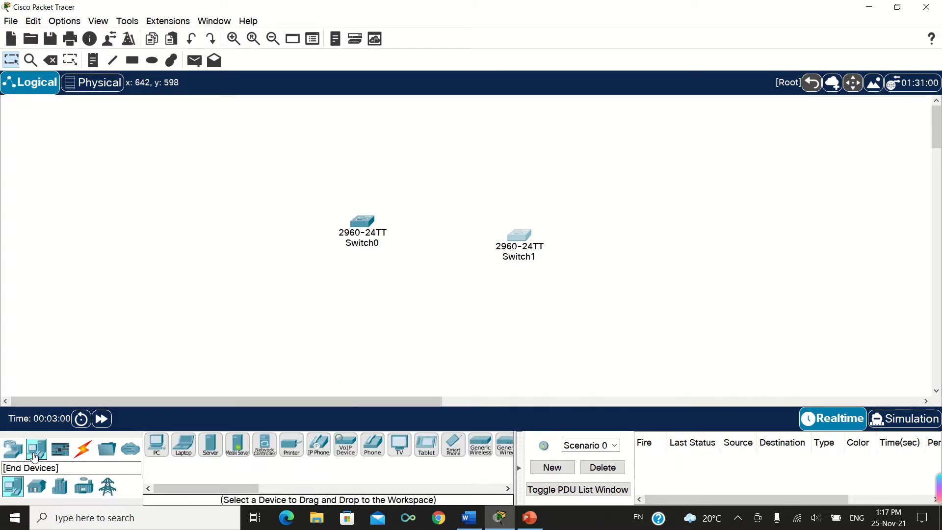
pyautogui.click(160, 442)
pyautogui.click(185, 323)
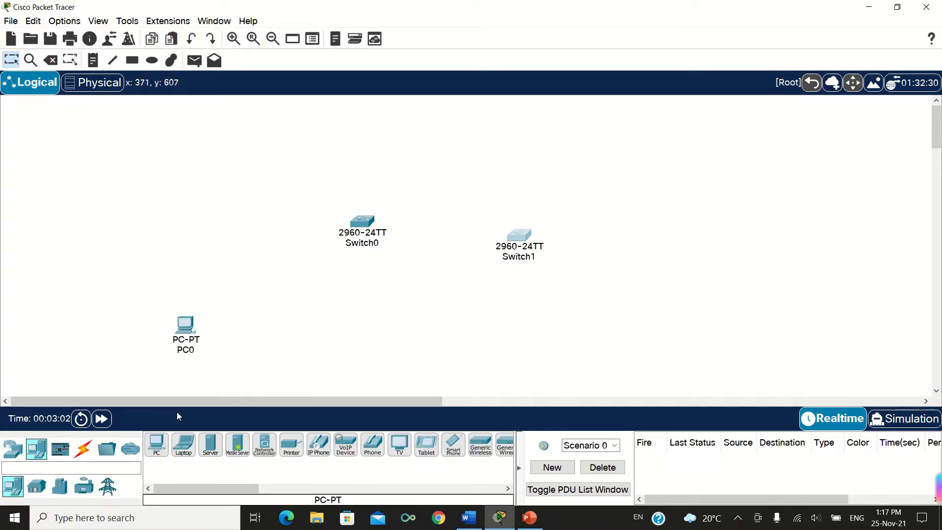
pyautogui.moveTo(242, 347); pyautogui.dragTo(243, 348)
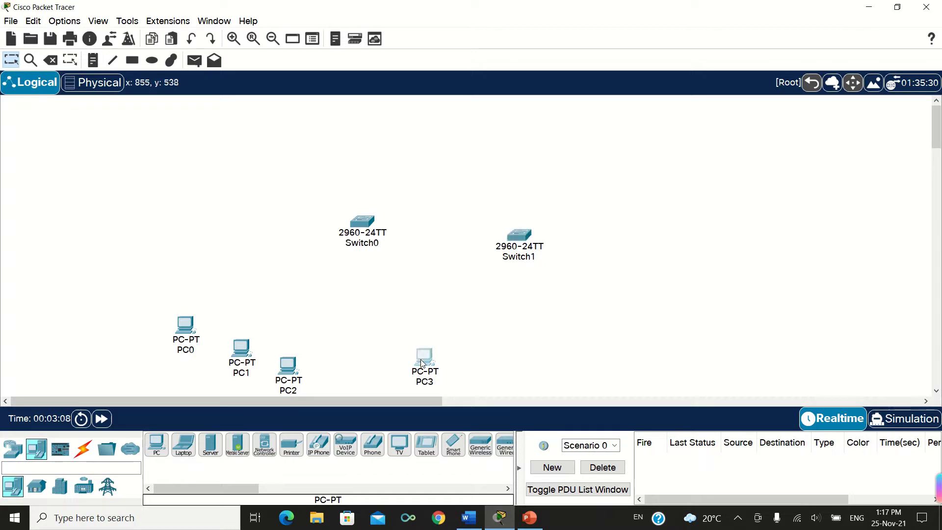
# Arrange PC2 and PC3 side by side below Switch1, moving Switch1 up and away from Switch0
pyautogui.moveTo(417, 366); pyautogui.dragTo(650, 332)
pyautogui.moveTo(288, 369); pyautogui.dragTo(553, 332)
pyautogui.moveTo(523, 239); pyautogui.dragTo(562, 214)
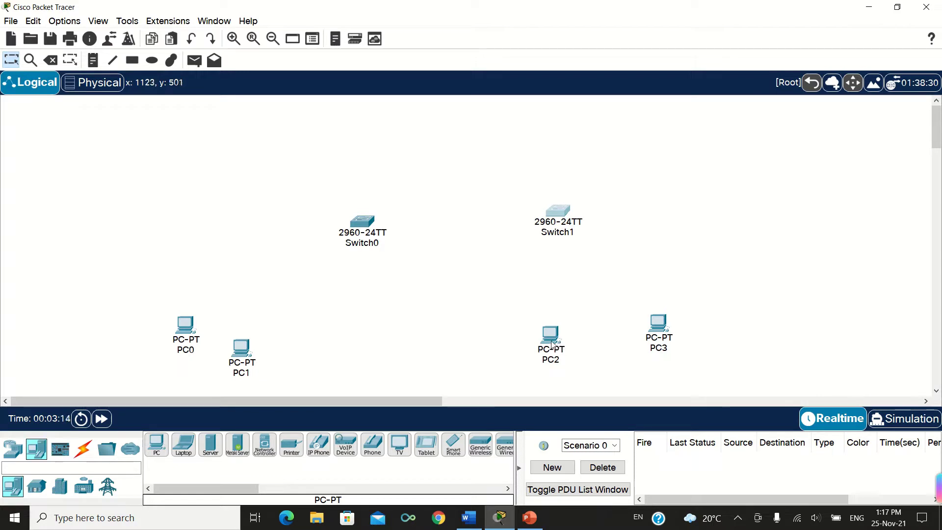
pyautogui.moveTo(550, 344); pyautogui.dragTo(534, 309)
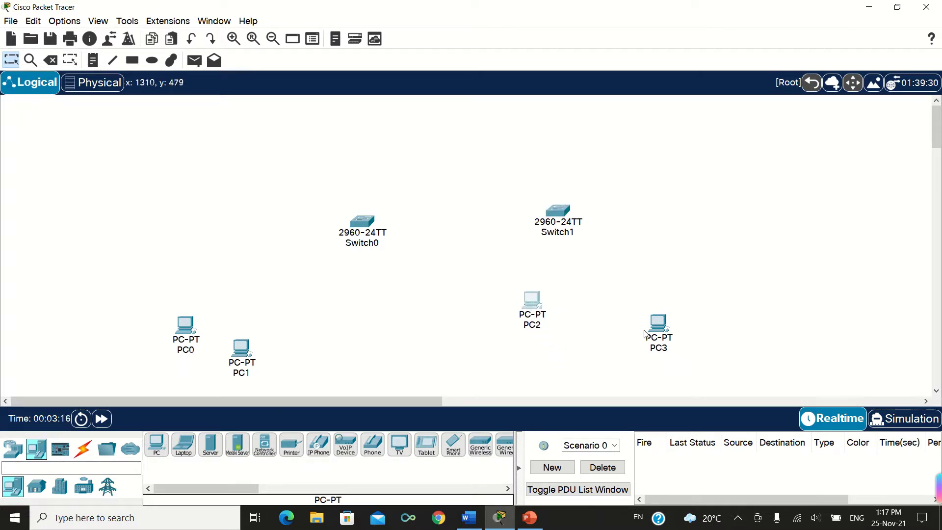
pyautogui.moveTo(644, 333); pyautogui.dragTo(608, 302)
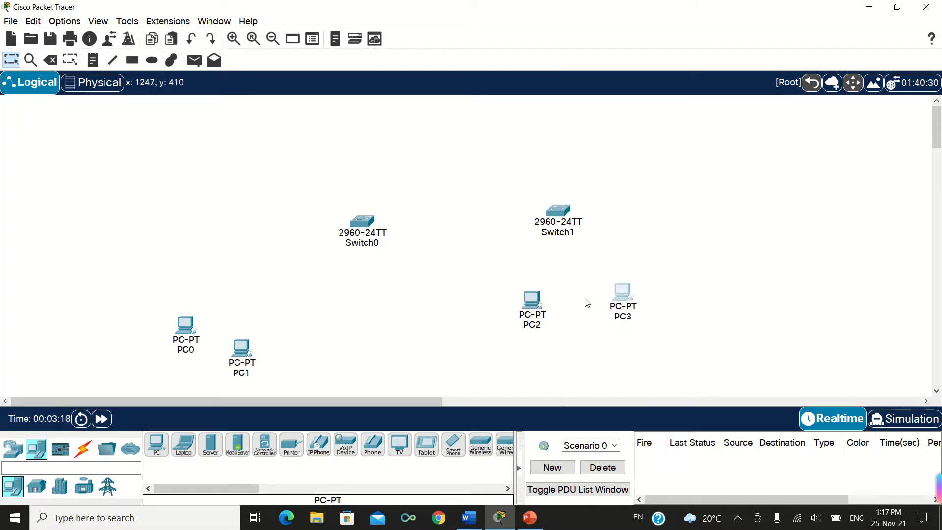
pyautogui.moveTo(536, 303); pyautogui.dragTo(530, 286)
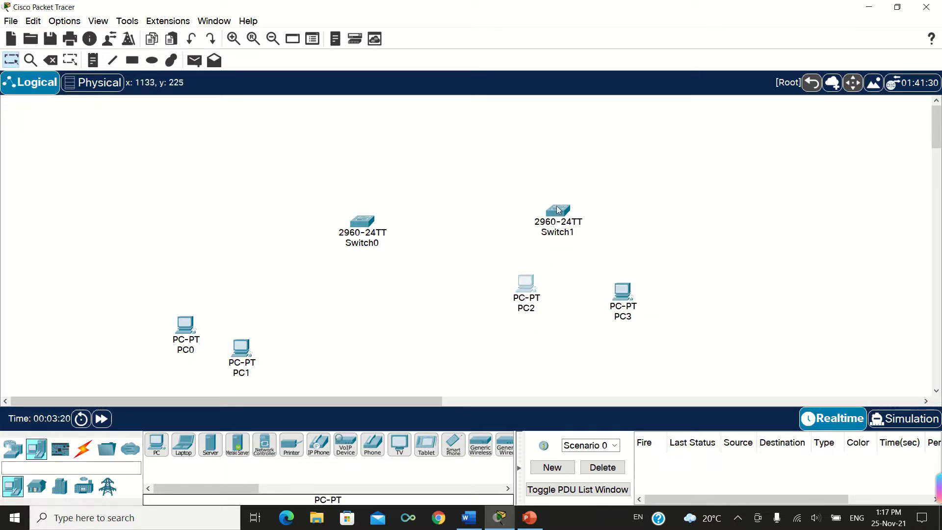
pyautogui.moveTo(555, 216); pyautogui.dragTo(564, 193)
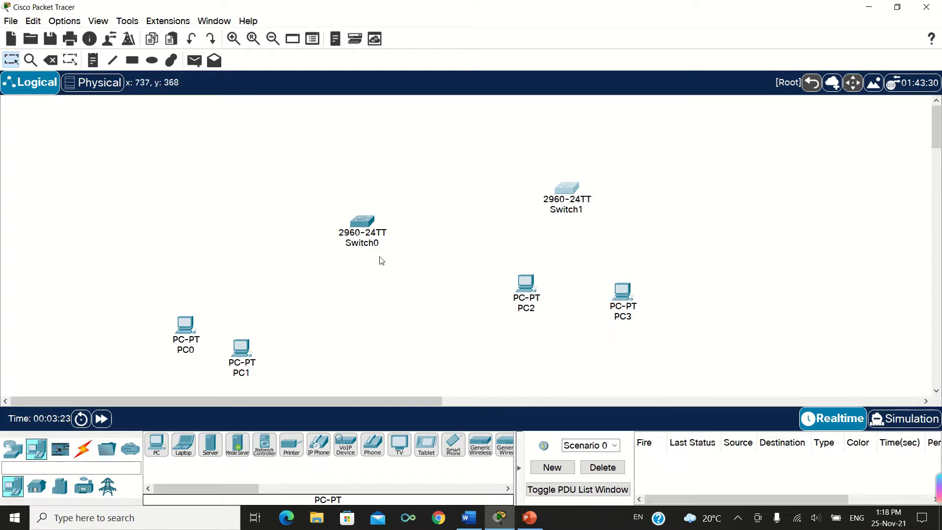
# Move Switch0 farther from Switch1 and arrange PC0 and PC1 side by side beneath it
pyautogui.moveTo(374, 234); pyautogui.dragTo(288, 193)
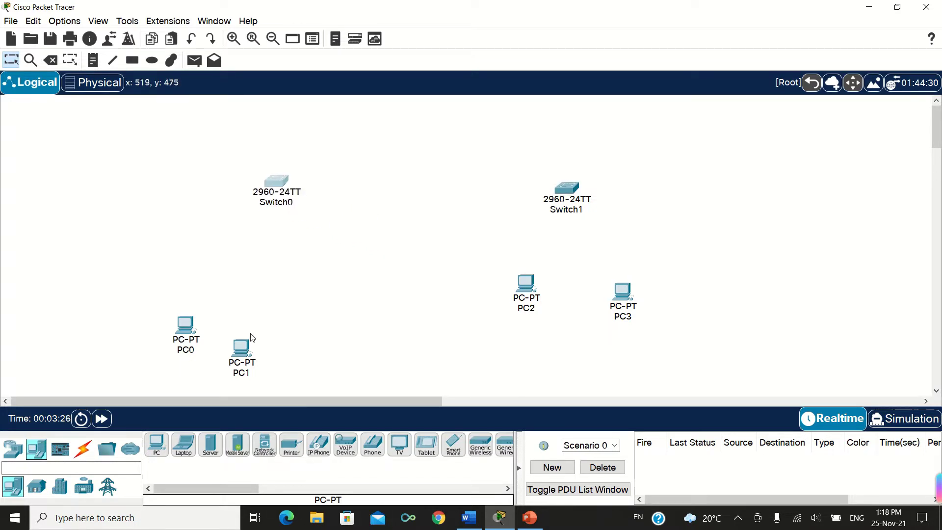
pyautogui.moveTo(246, 341); pyautogui.dragTo(290, 308)
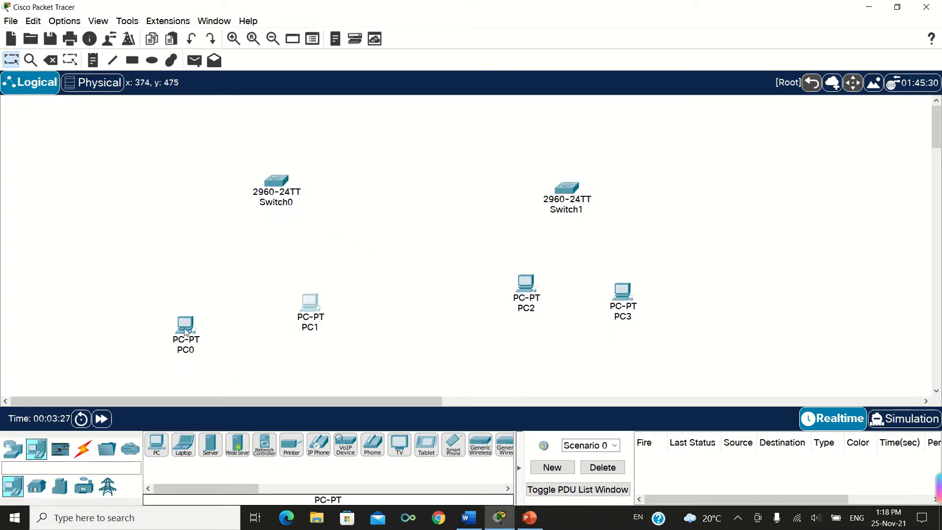
pyautogui.moveTo(186, 332); pyautogui.dragTo(218, 286)
pyautogui.moveTo(314, 306); pyautogui.dragTo(317, 284)
pyautogui.moveTo(212, 286); pyautogui.dragTo(210, 284)
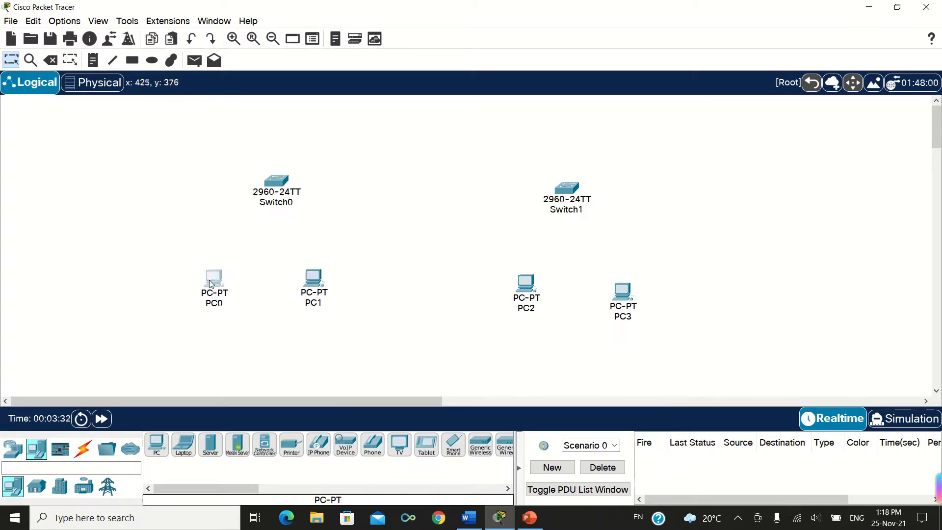
# Connect Switch0 FastEthernet0/24 to Switch1 FastEthernet0/24 with a copper cross-over cable and align both switches horizontally
pyautogui.click(84, 448)
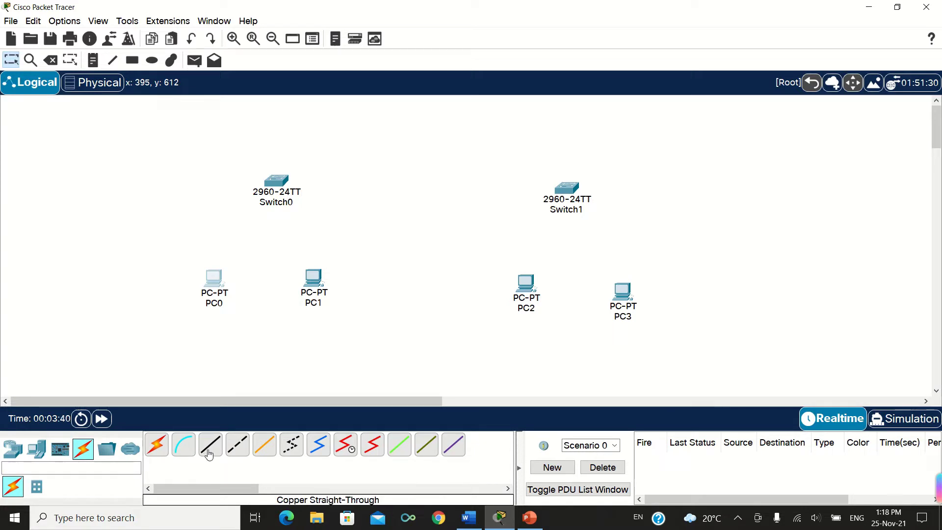
pyautogui.click(237, 451)
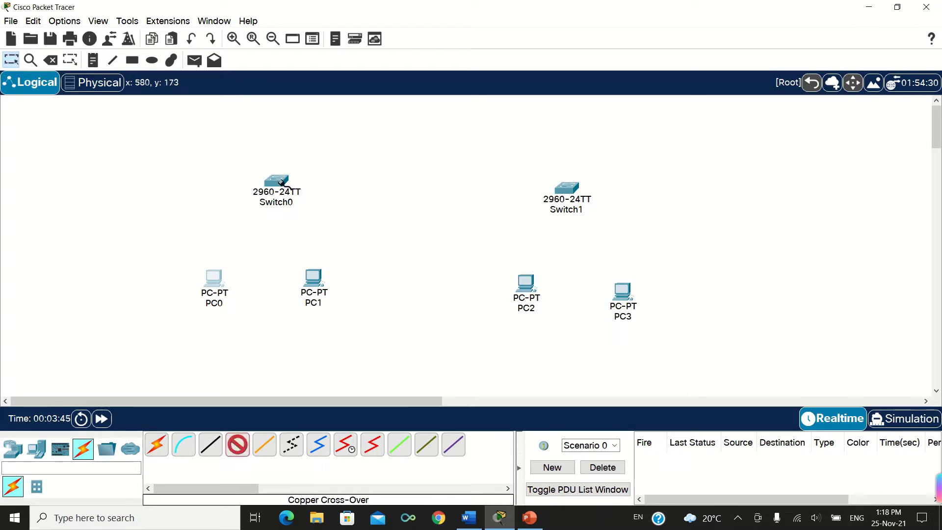
pyautogui.click(284, 183)
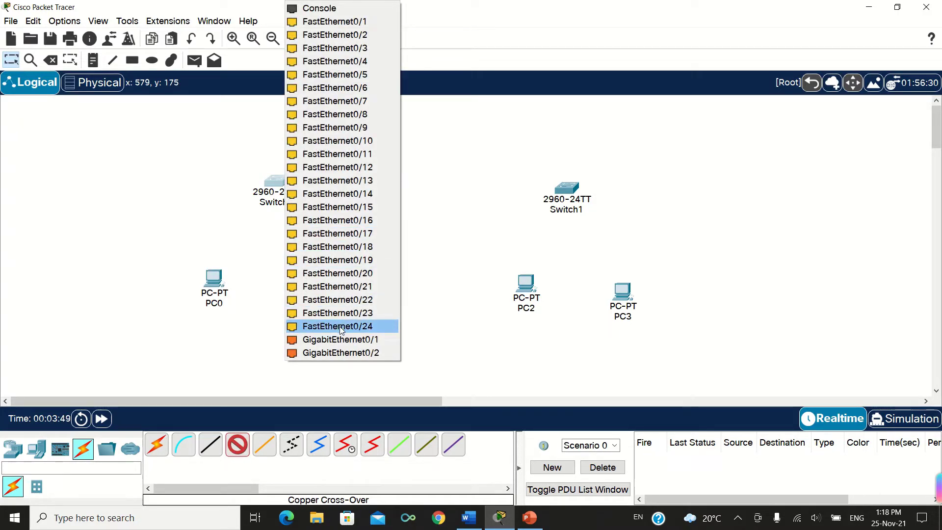
pyautogui.click(342, 327)
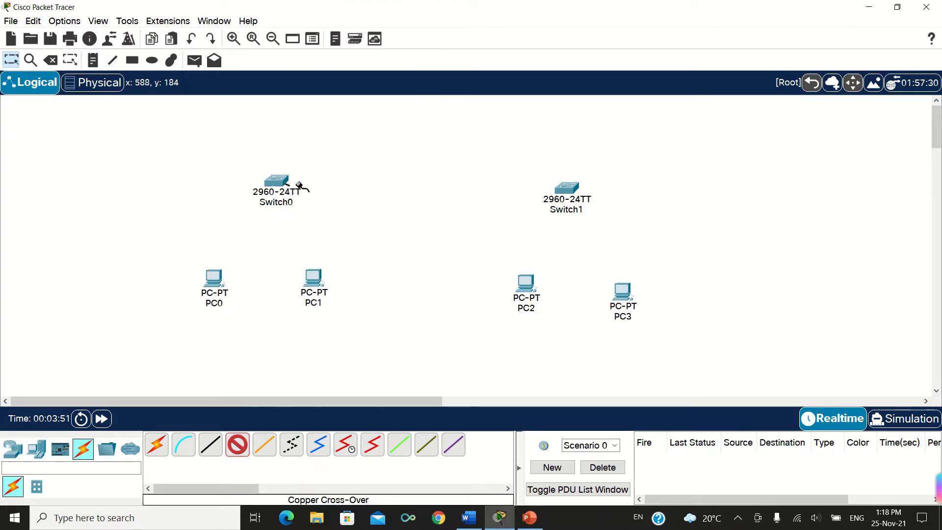
pyautogui.click(560, 195)
pyautogui.click(607, 326)
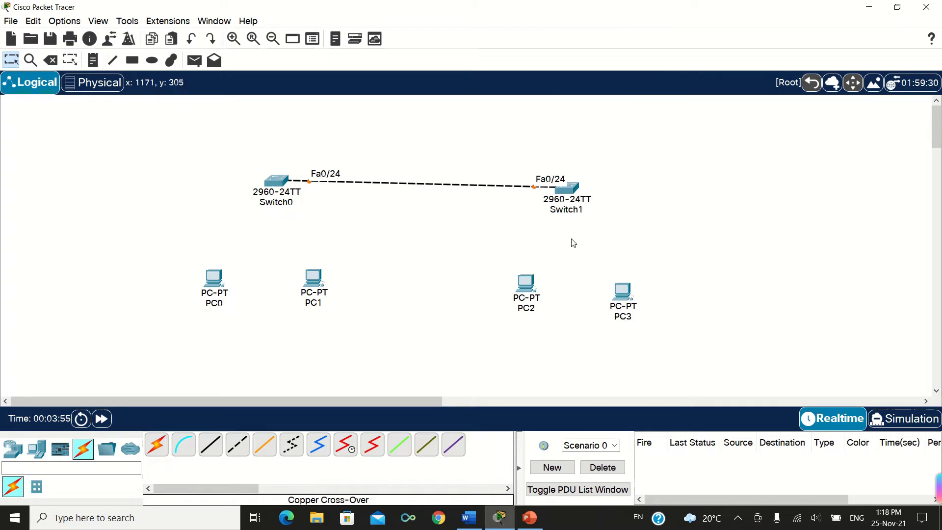
pyautogui.moveTo(560, 186); pyautogui.dragTo(565, 182)
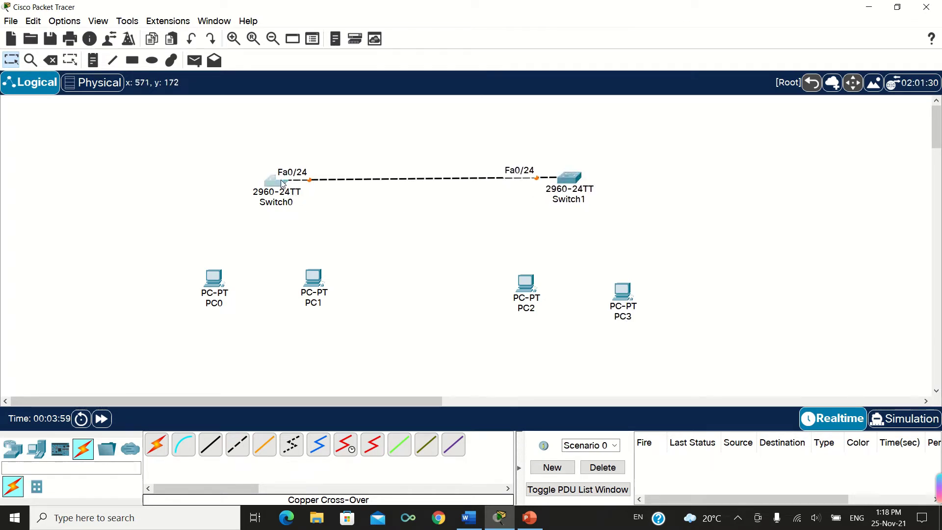
pyautogui.moveTo(283, 183); pyautogui.dragTo(282, 180)
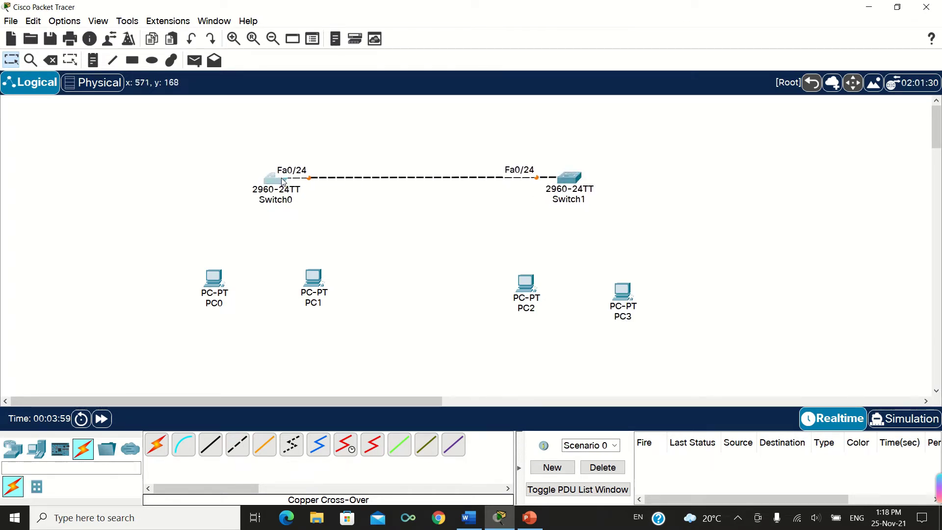
# Connect Switch0 FastEthernet0/1 to PC0 FastEthernet0 with a copper straight-through cable
pyautogui.click(211, 452)
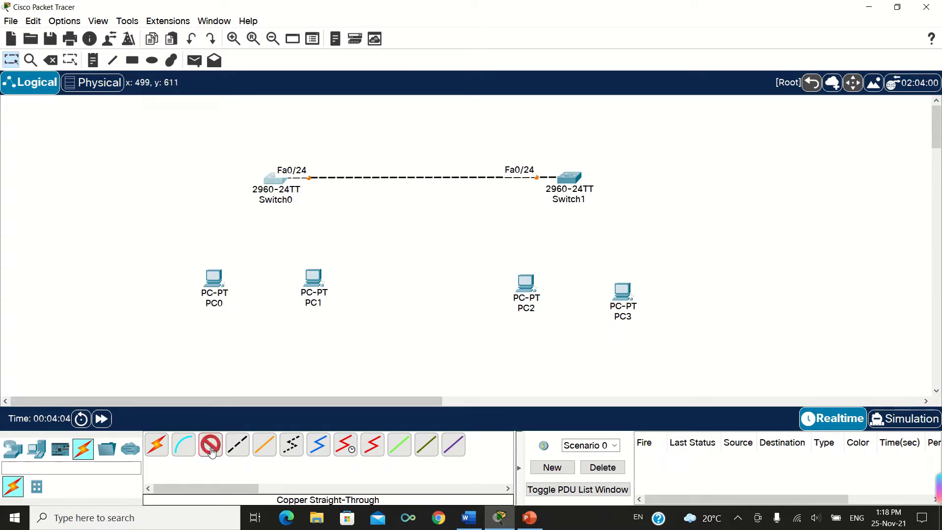
pyautogui.click(271, 180)
pyautogui.click(287, 205)
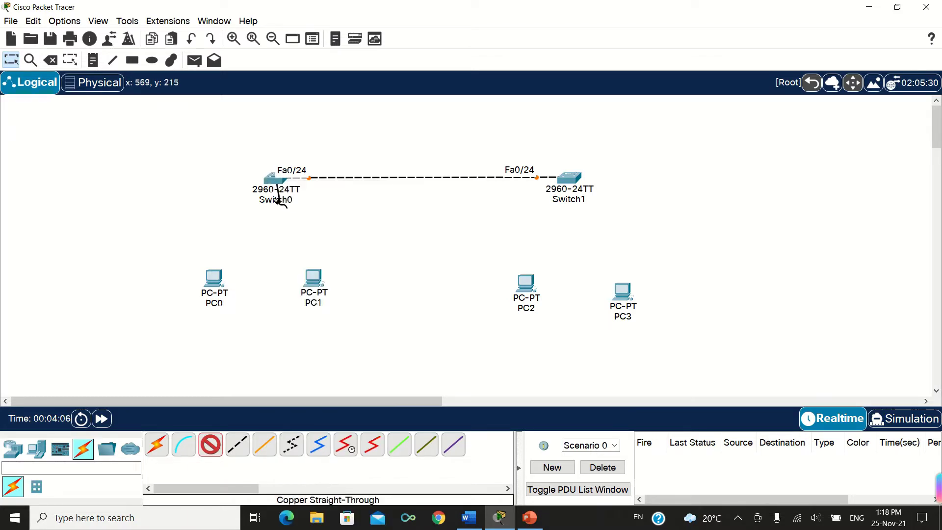
pyautogui.click(215, 288)
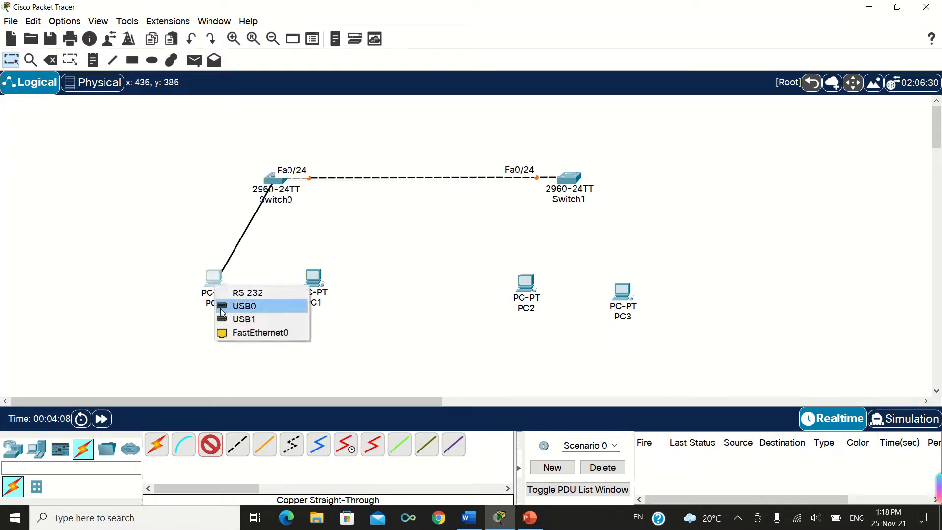
pyautogui.click(248, 333)
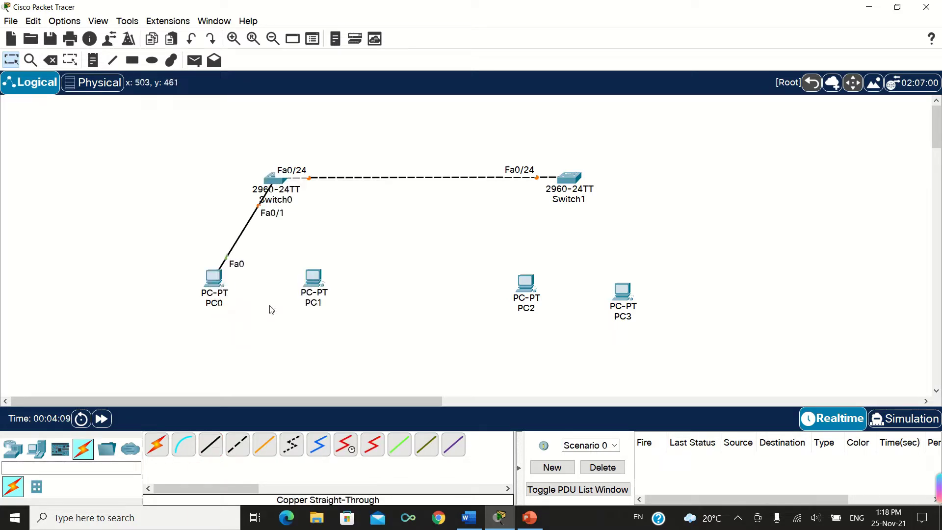
# Connect Switch0 FastEthernet0/2 to PC1 FastEthernet0 with a copper straight-through cable
pyautogui.click(211, 445)
pyautogui.click(279, 187)
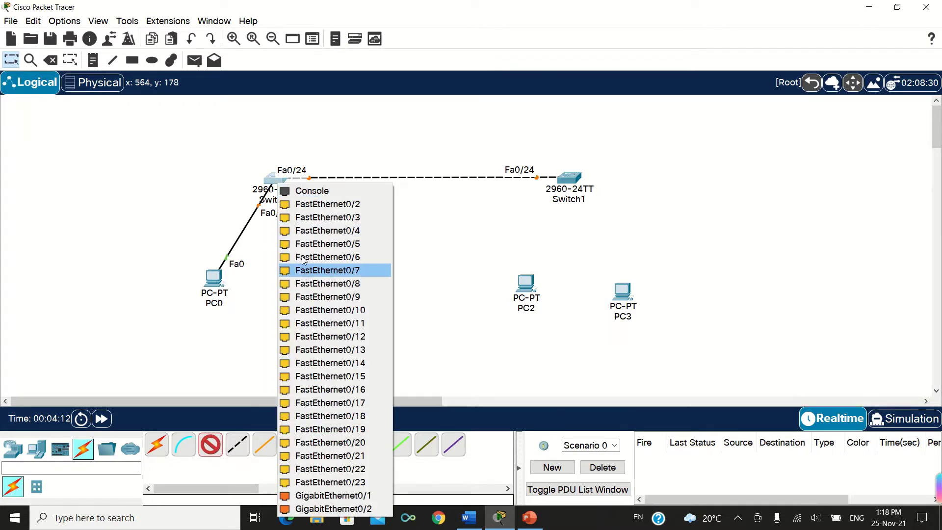
pyautogui.click(305, 204)
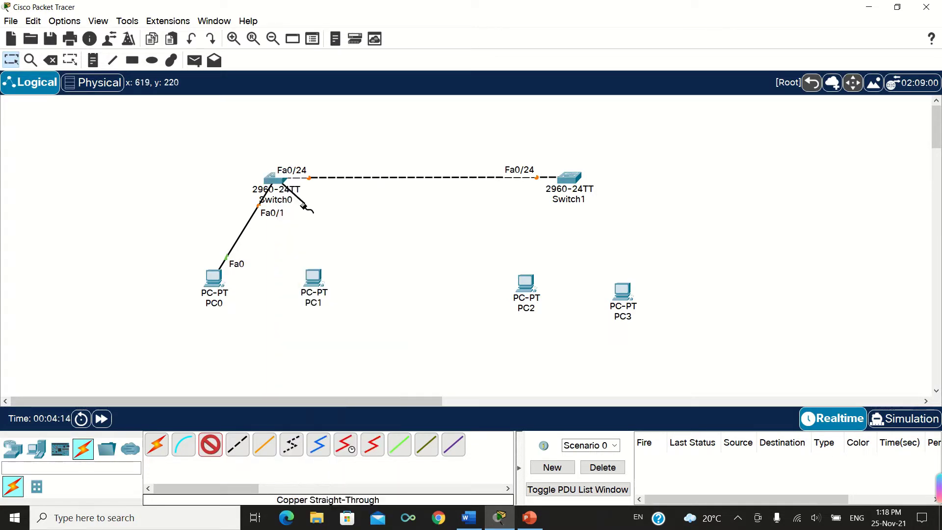
pyautogui.click(312, 286)
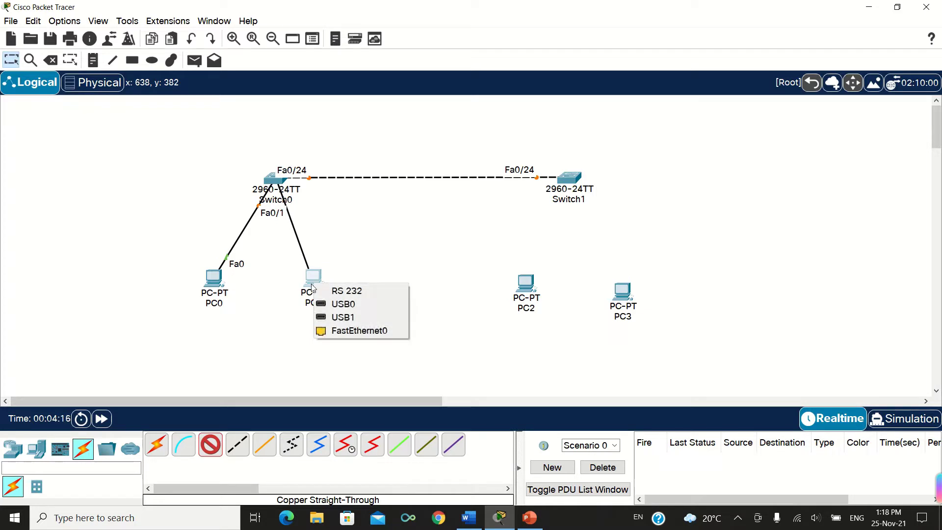
pyautogui.click(333, 330)
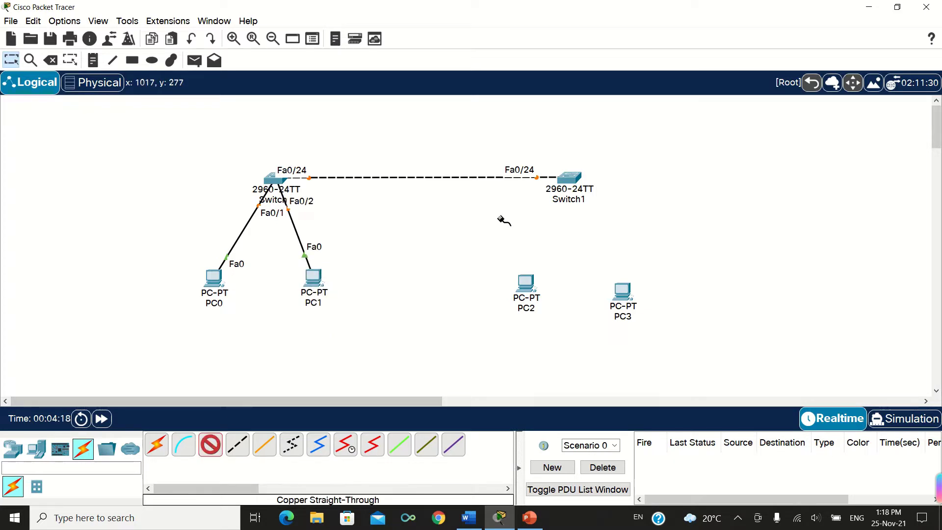
# Connect Switch1 FastEthernet0/1 to PC2 FastEthernet0 with a copper straight-through cable
pyautogui.click(569, 178)
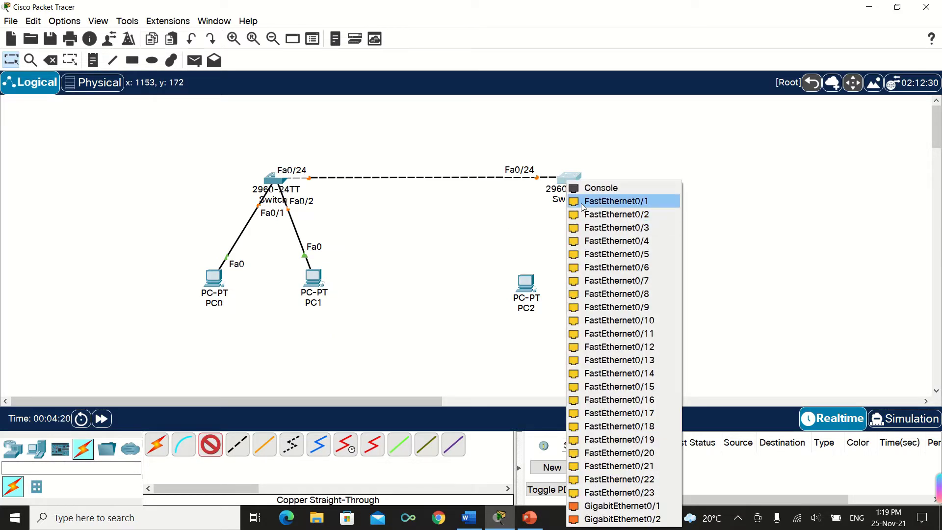
pyautogui.click(583, 201)
pyautogui.click(529, 285)
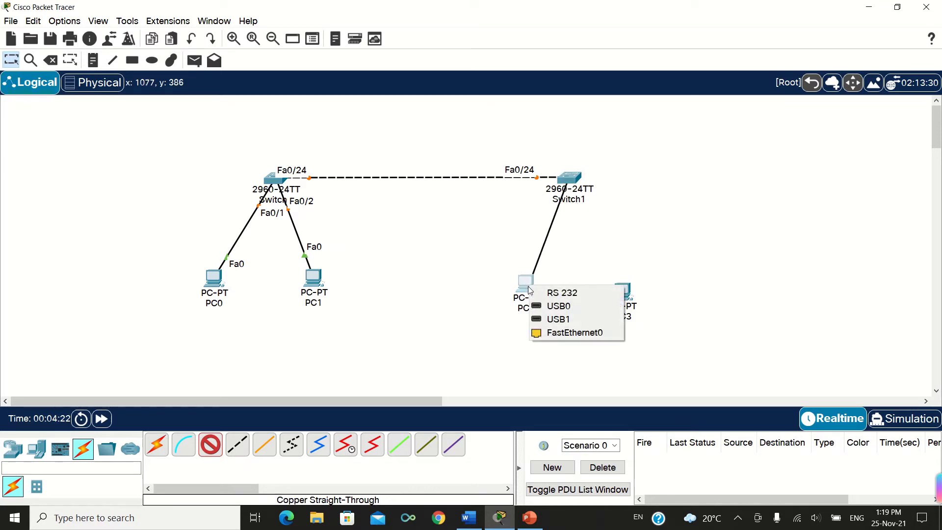
pyautogui.click(559, 333)
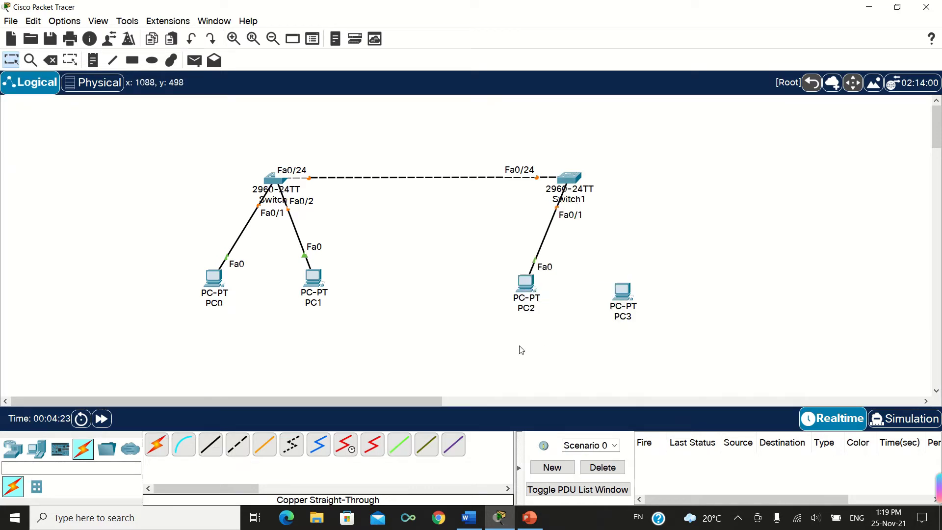
# Connect Switch1 FastEthernet0/2 to PC3 FastEthernet0 with a copper straight-through cable and move PC3 slightly farther from PC2
pyautogui.click(211, 445)
pyautogui.click(573, 180)
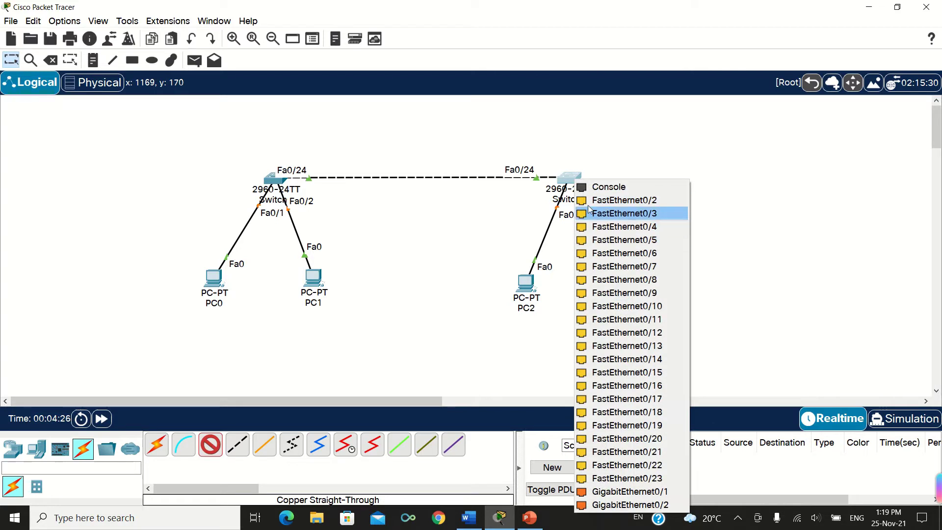
pyautogui.click(586, 200)
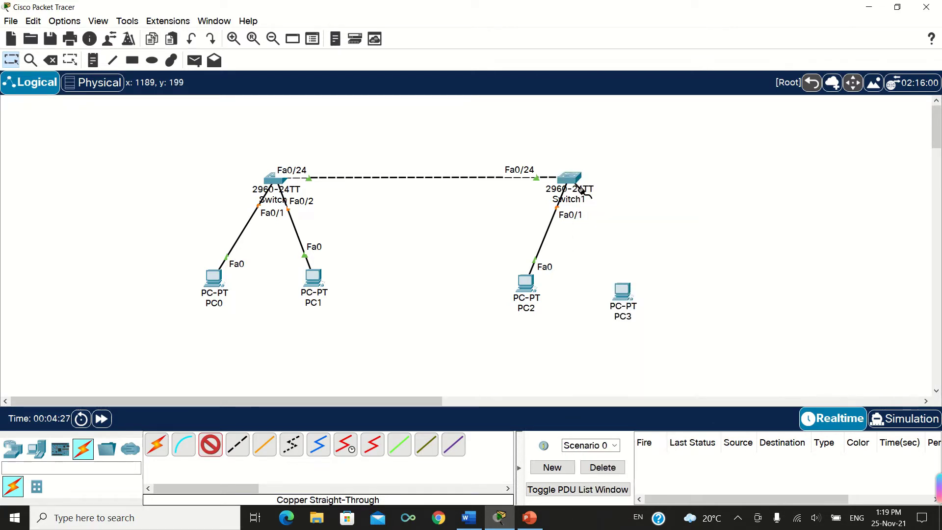
pyautogui.click(622, 291)
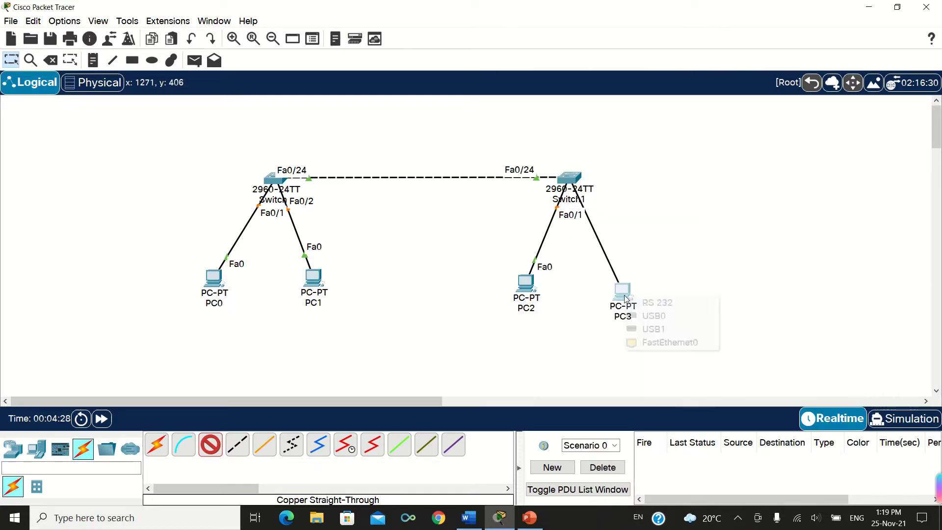
pyautogui.click(651, 342)
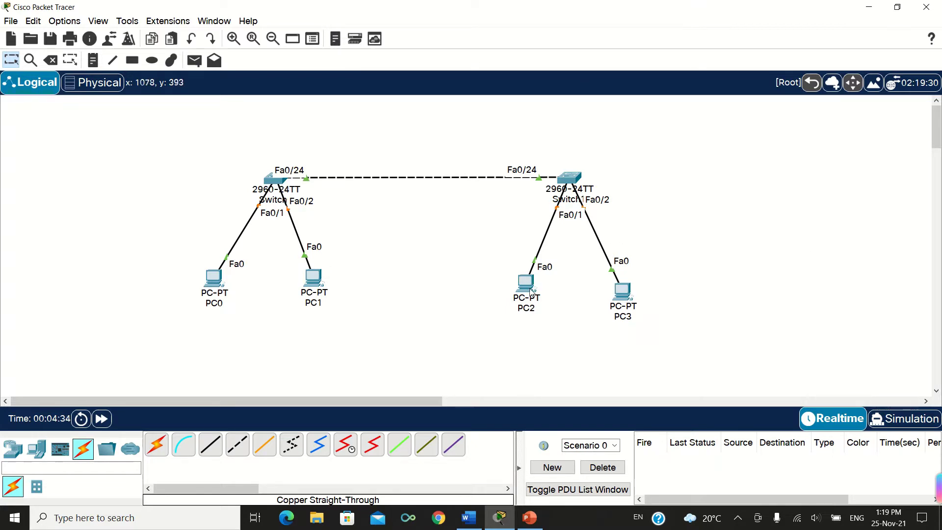
pyautogui.moveTo(629, 297); pyautogui.dragTo(648, 296)
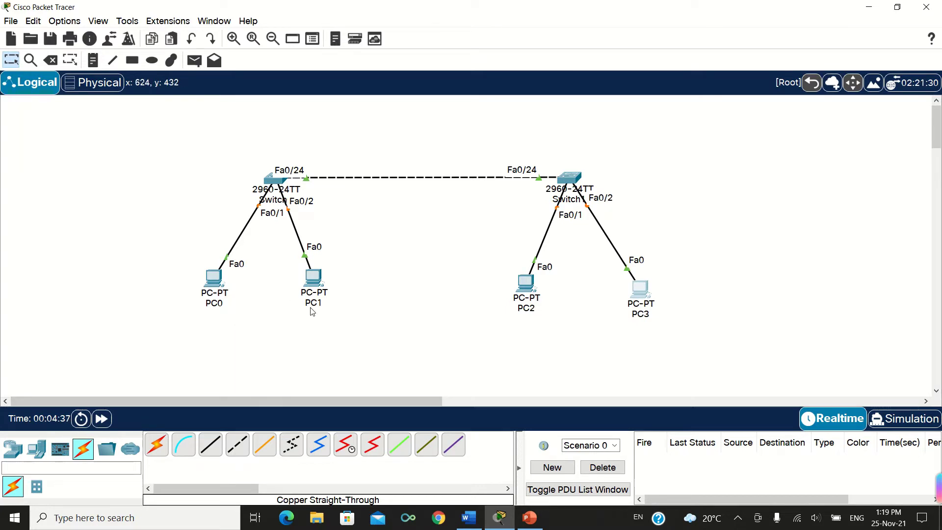
# Rename the two PCs connected to Switch1: PC3 as PC4 and PC2 as PC3
pyautogui.moveTo(315, 305)
pyautogui.click(646, 317)
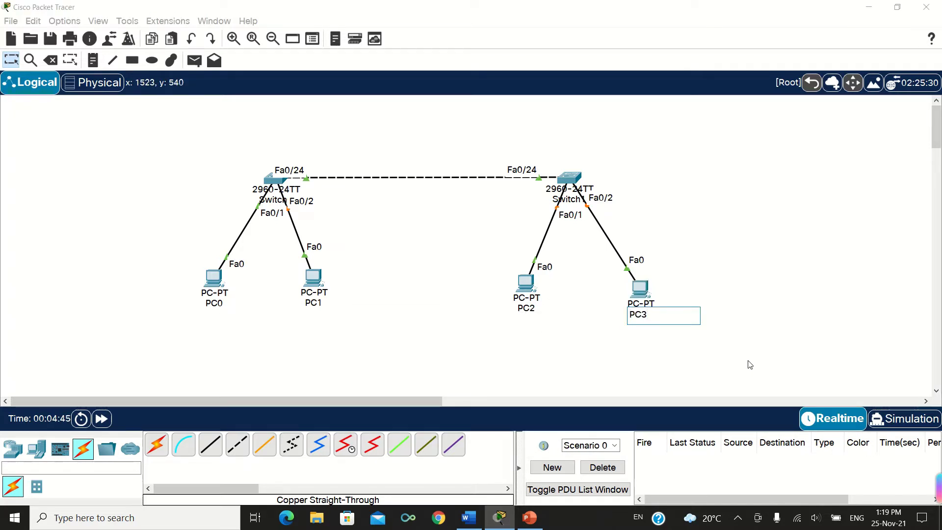
pyautogui.write('4')
pyautogui.click(534, 309)
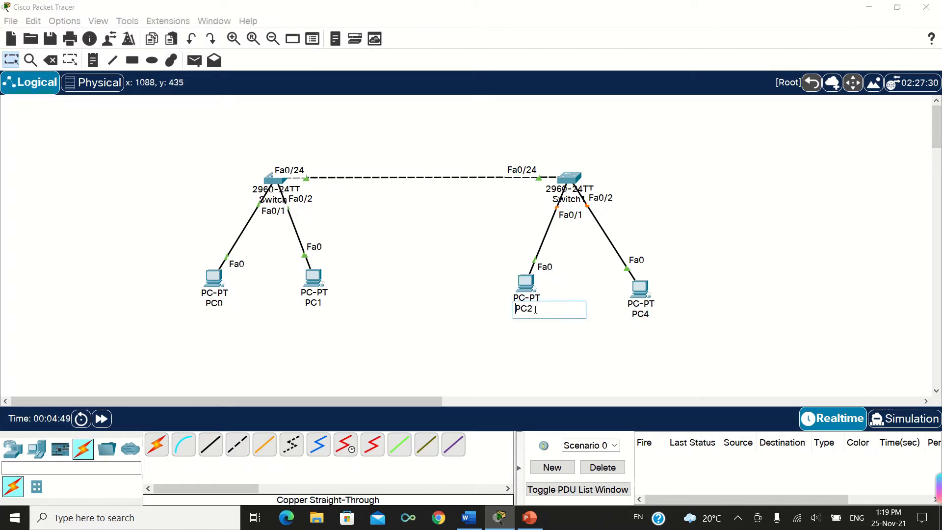
pyautogui.press('BackSpace')
pyautogui.write('4')
pyautogui.write('3')
pyautogui.press('Return')
# Rename the two PCs connected to Switch0: PC1 as PC2 and PC0 as PC1
pyautogui.click(319, 304)
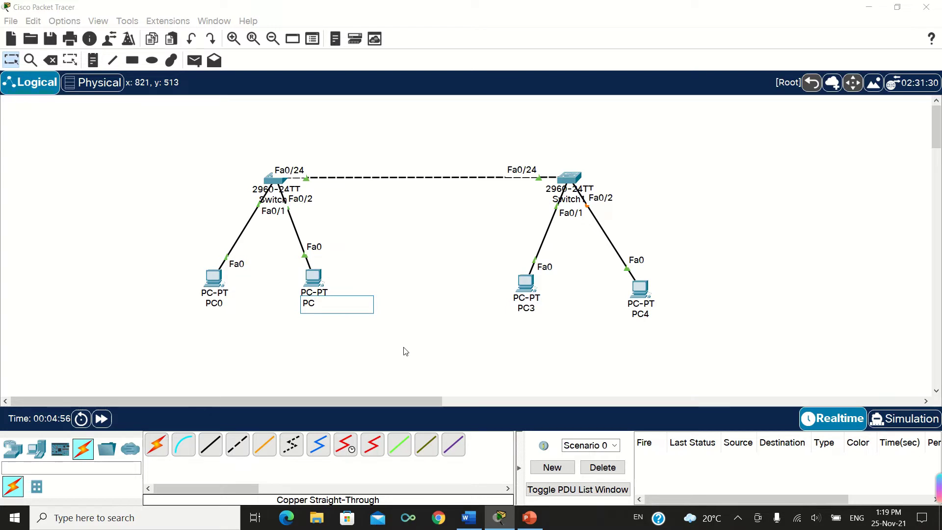
pyautogui.write('2')
pyautogui.press('Return')
pyautogui.click(221, 304)
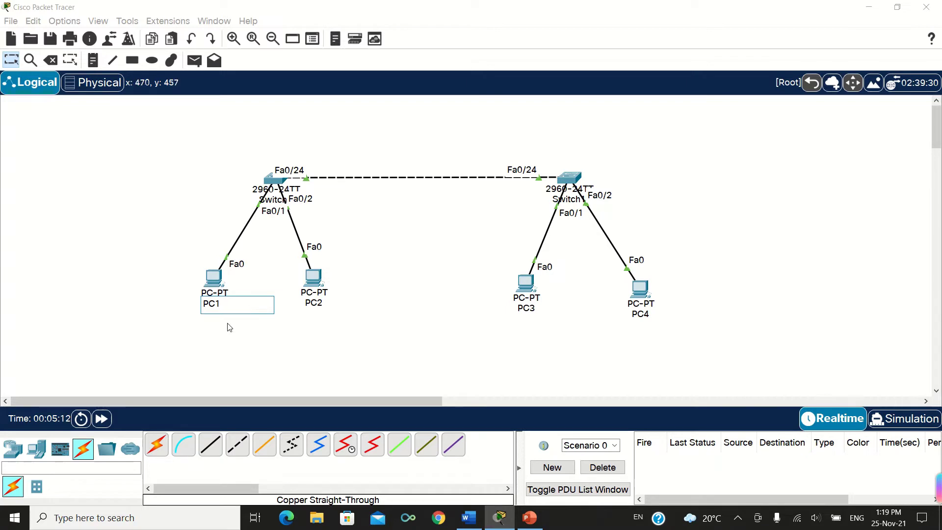
# Place text notes reading "VLAN 10" below PC1 and "VLAN 20" below PC2
pyautogui.click(92, 60)
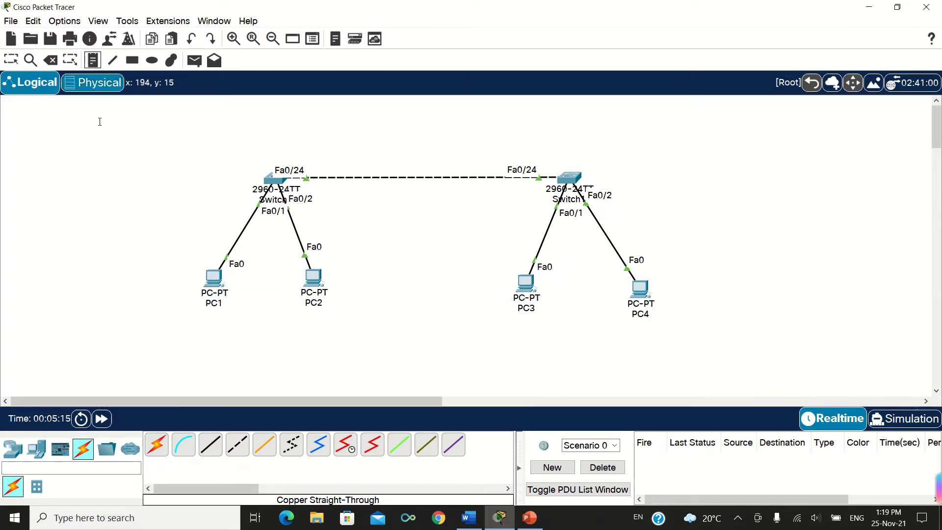
pyautogui.click(143, 334)
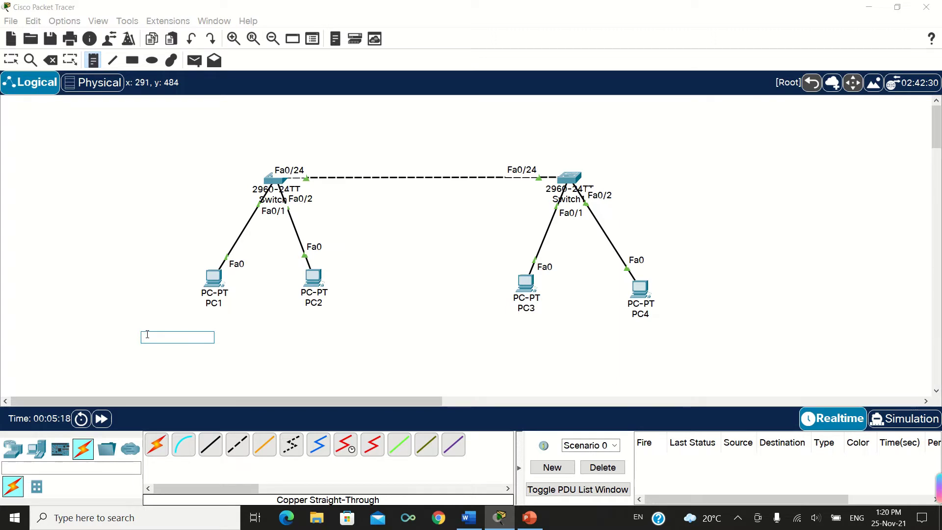
pyautogui.write('V')
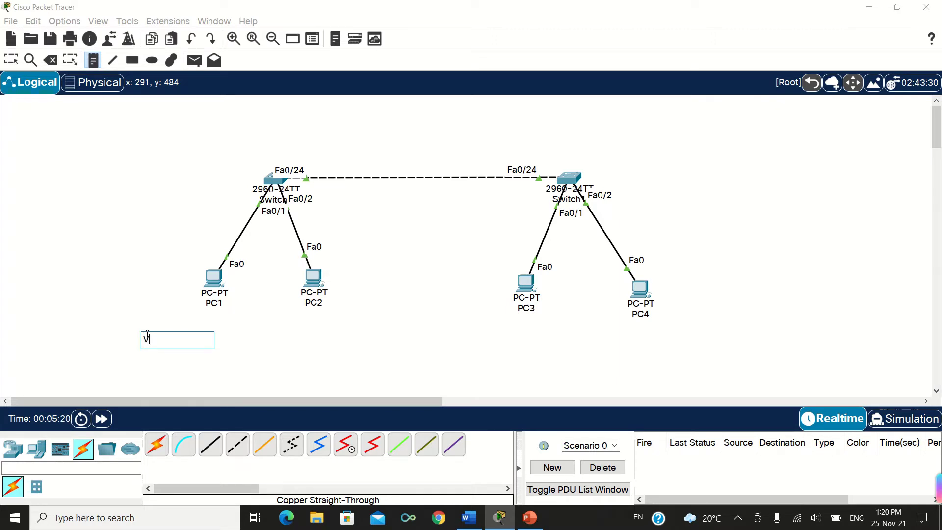
pyautogui.write('LAN 10')
pyautogui.click(314, 334)
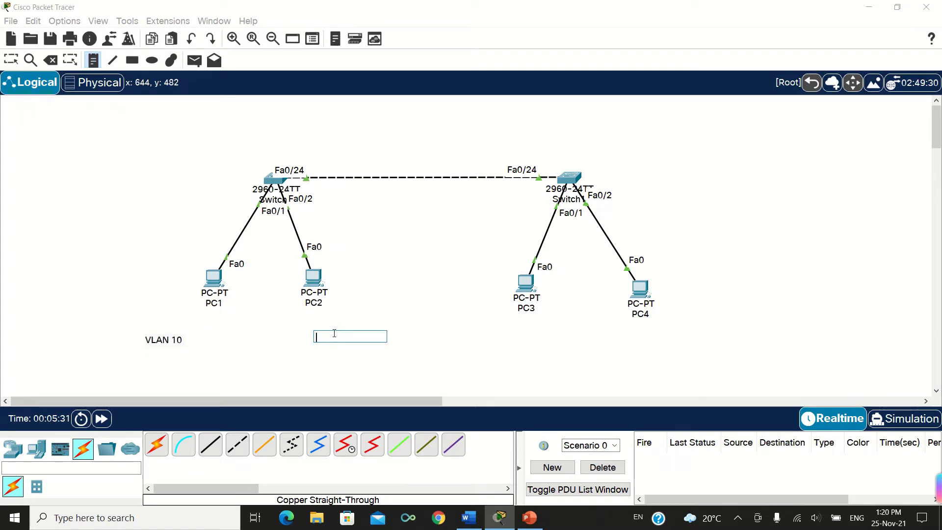
pyautogui.write('VLAN ')
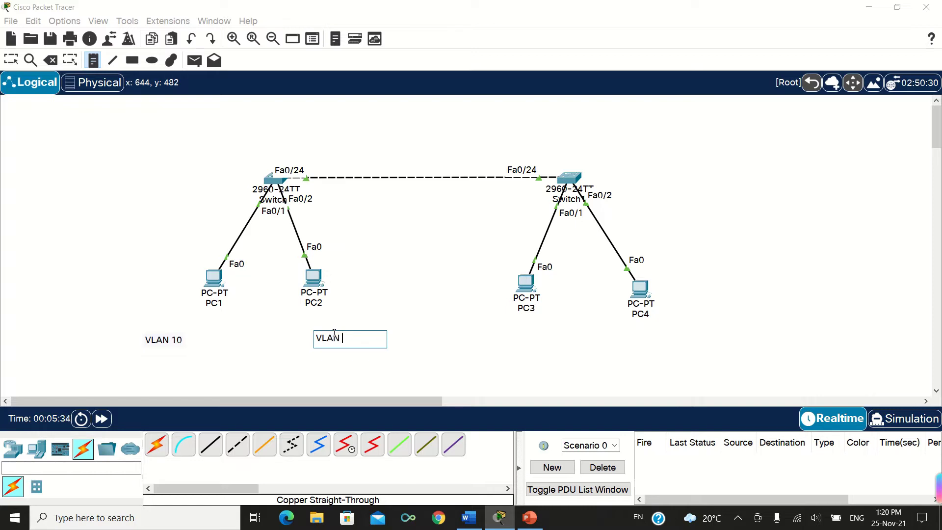
pyautogui.write('20')
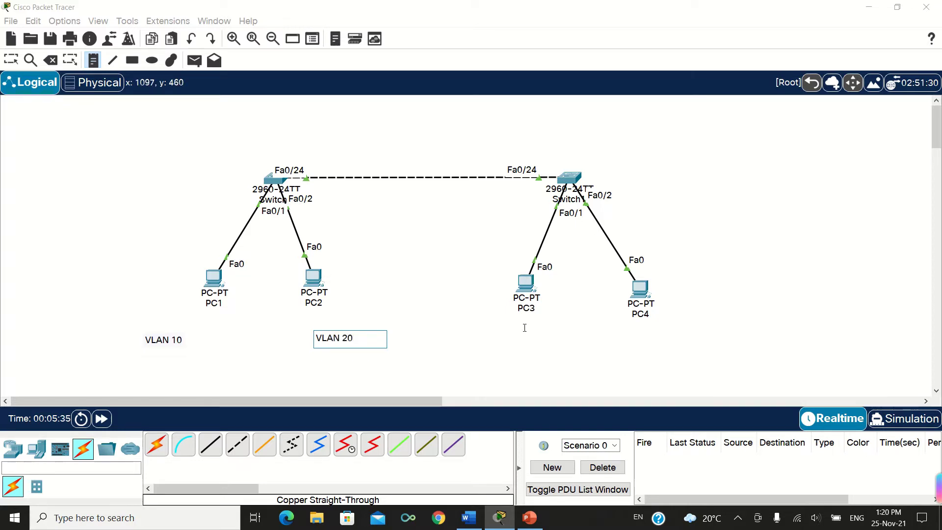
# Place text notes reading "VLAN 10" below PC3 and "VLAN 20" below PC4
pyautogui.click(526, 332)
pyautogui.write('V')
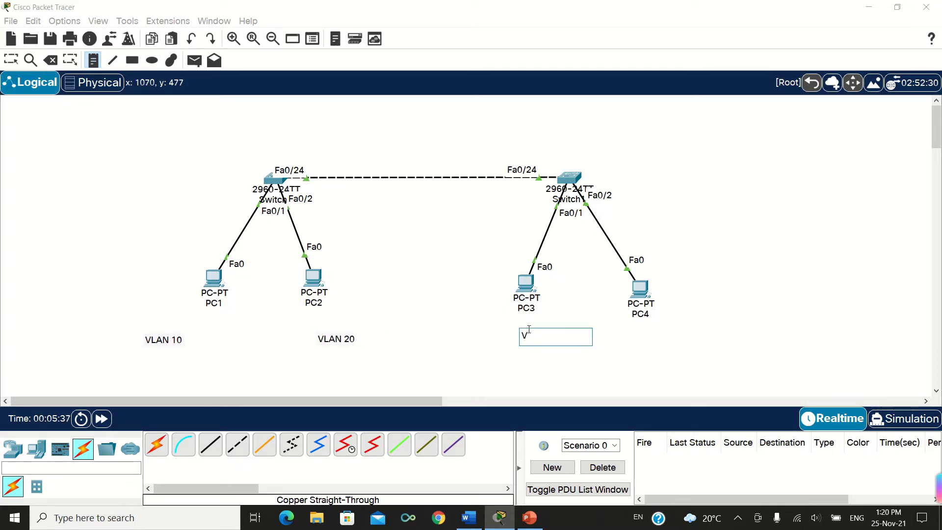
pyautogui.write('LAN 10')
pyautogui.click(662, 335)
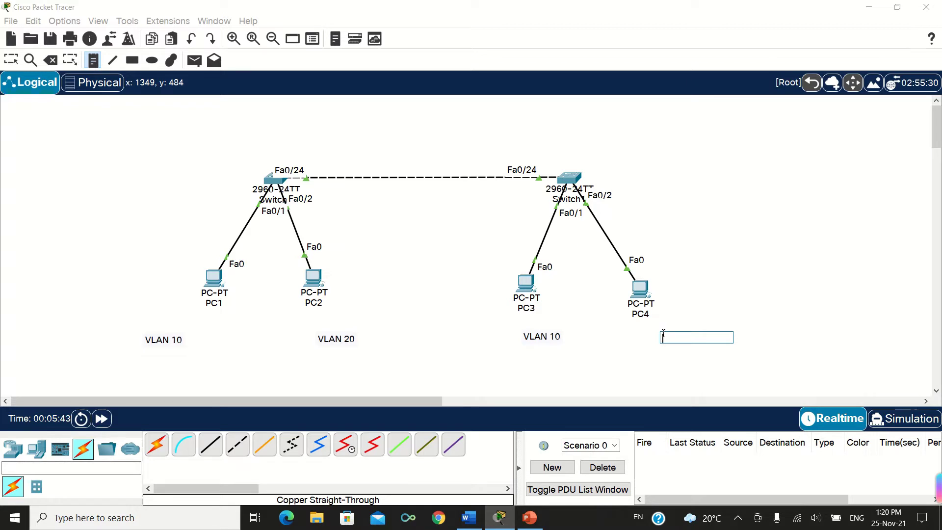
pyautogui.write('VLAN 20')
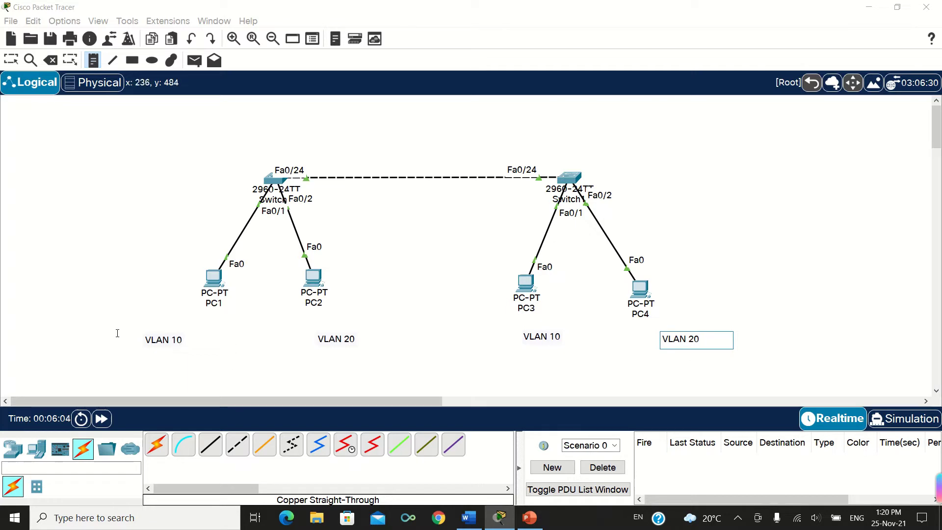
# Add IP address notes beside the VLAN labels of Switch0's PCs: 192.168.10.10 for PC1 and 192.168.10.11 for PC2
pyautogui.click(187, 344)
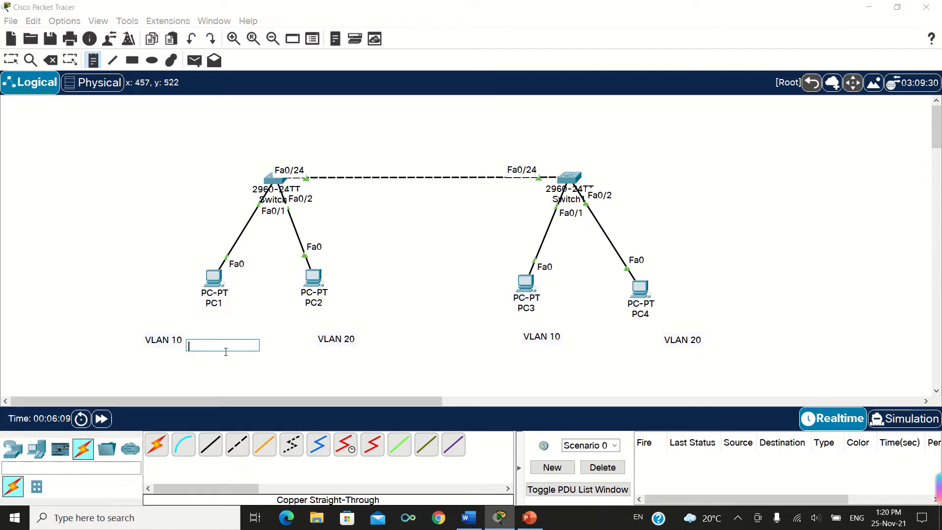
pyautogui.write('192.168.10')
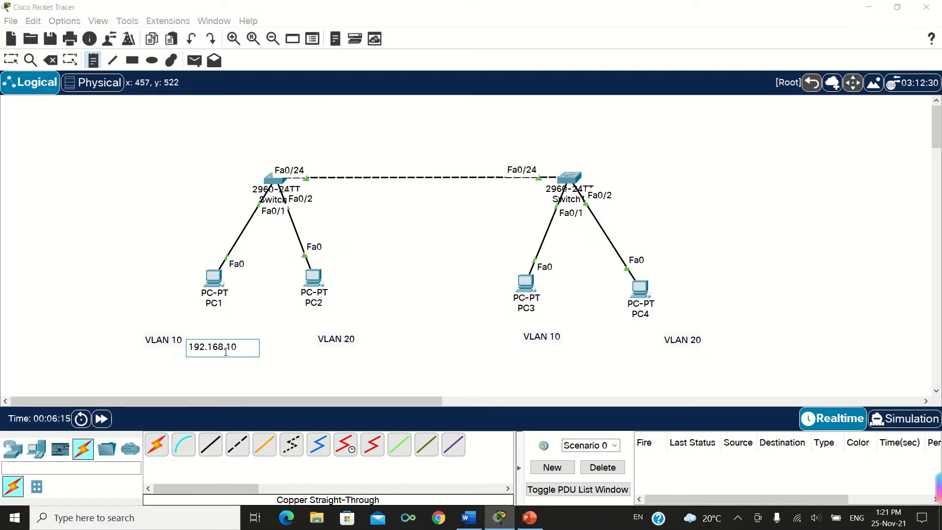
pyautogui.write('.10')
pyautogui.click(363, 341)
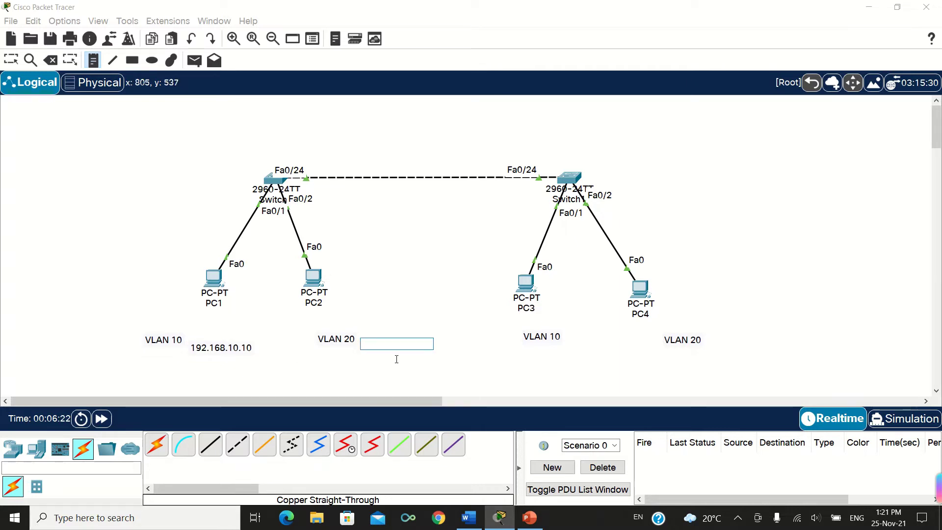
pyautogui.write('192.1')
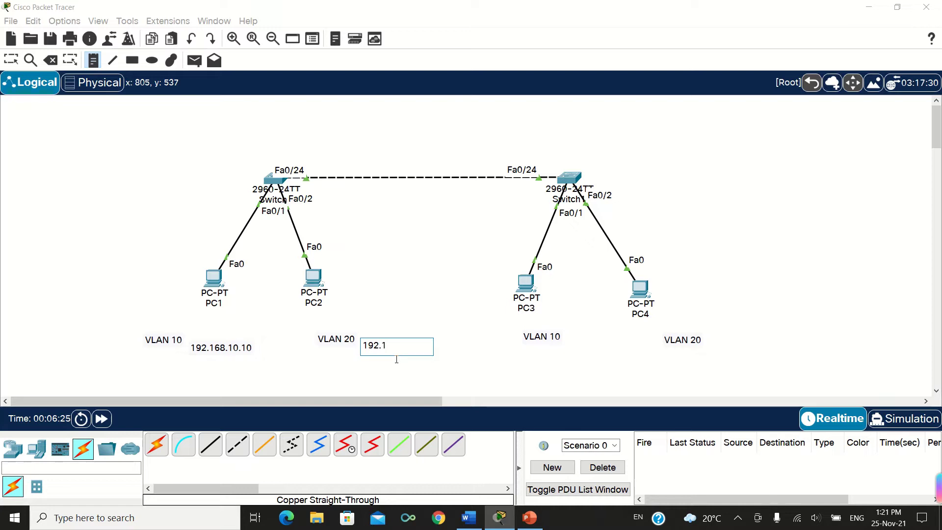
pyautogui.write('68.')
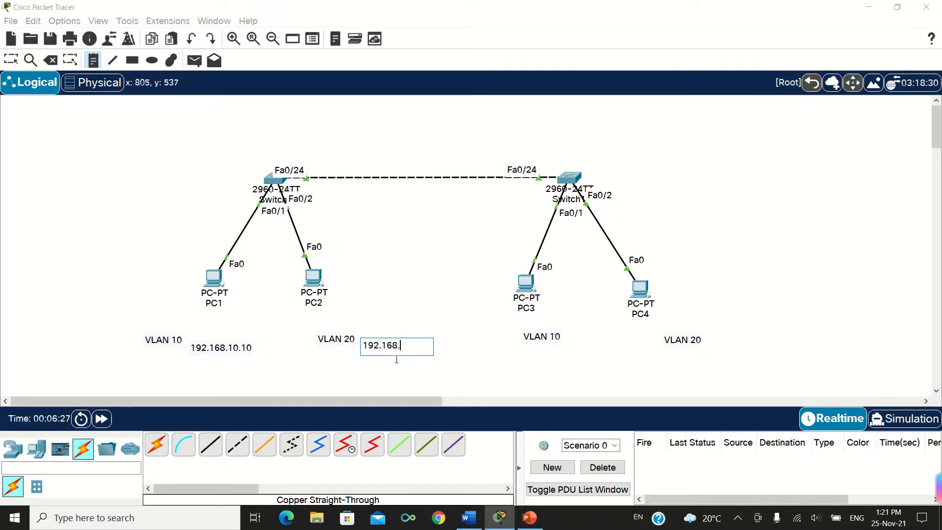
pyautogui.write('10')
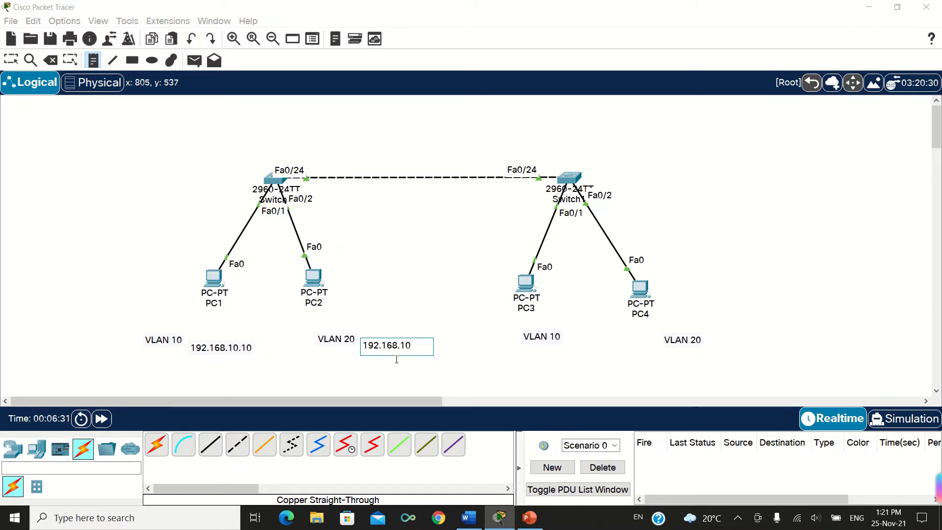
pyautogui.write('.11')
# Add IP address notes beside the VLAN labels of Switch1's PCs: 192.168.10.20 for PC3 and 192.168.10.30 for PC4
pyautogui.click(566, 339)
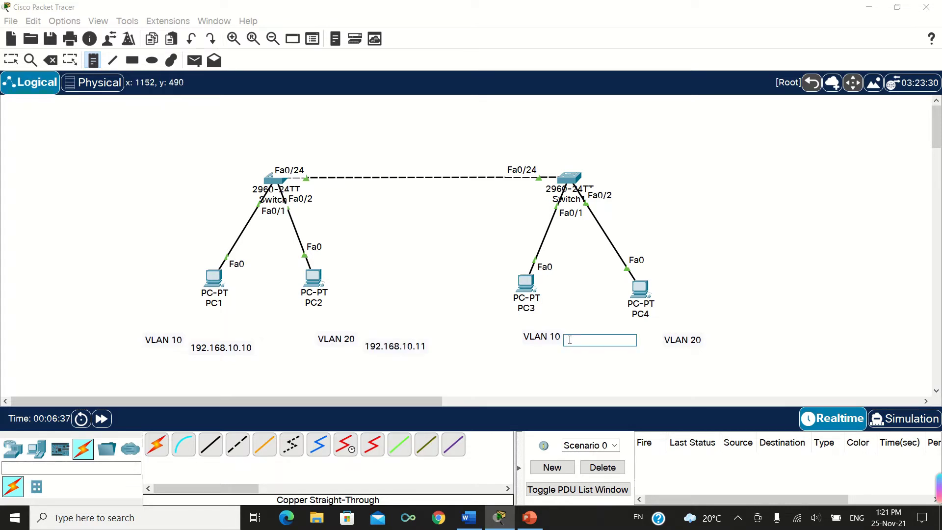
pyautogui.write('192.168.')
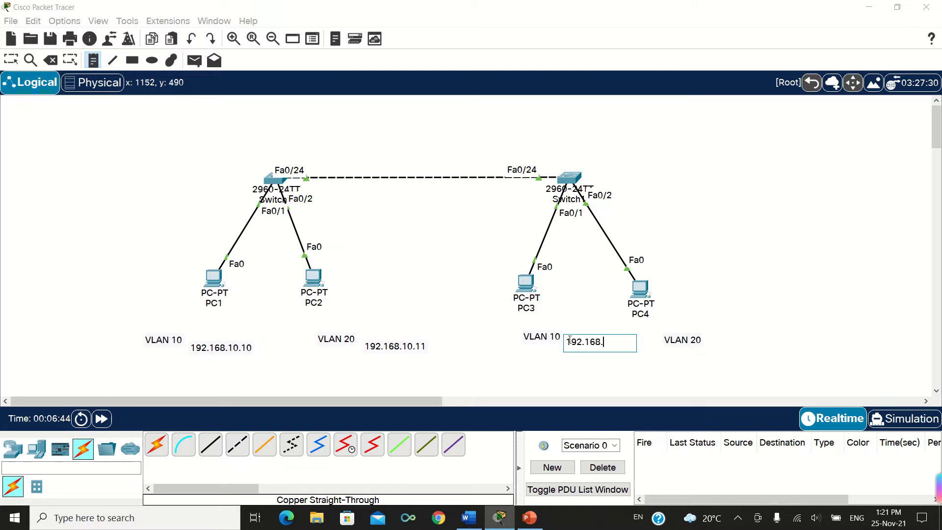
pyautogui.write('10.')
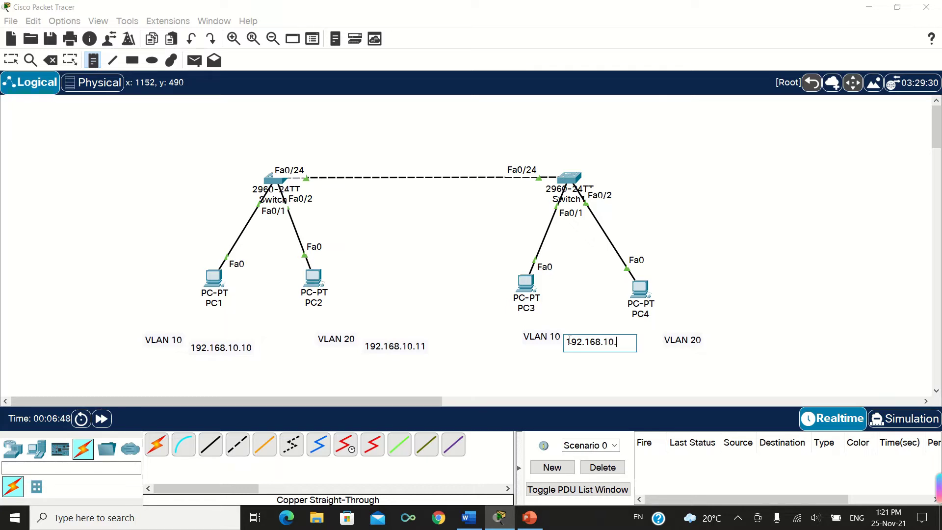
pyautogui.write('20')
pyautogui.click(722, 343)
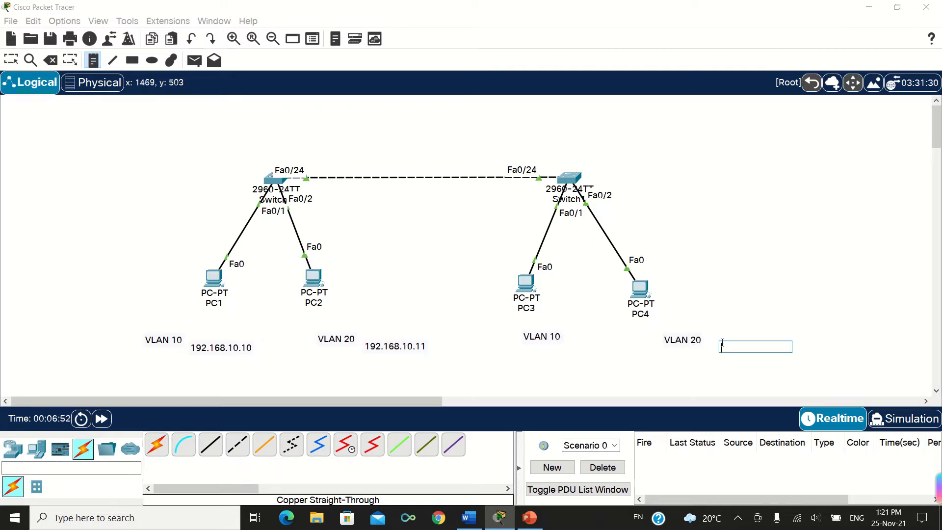
pyautogui.write('192')
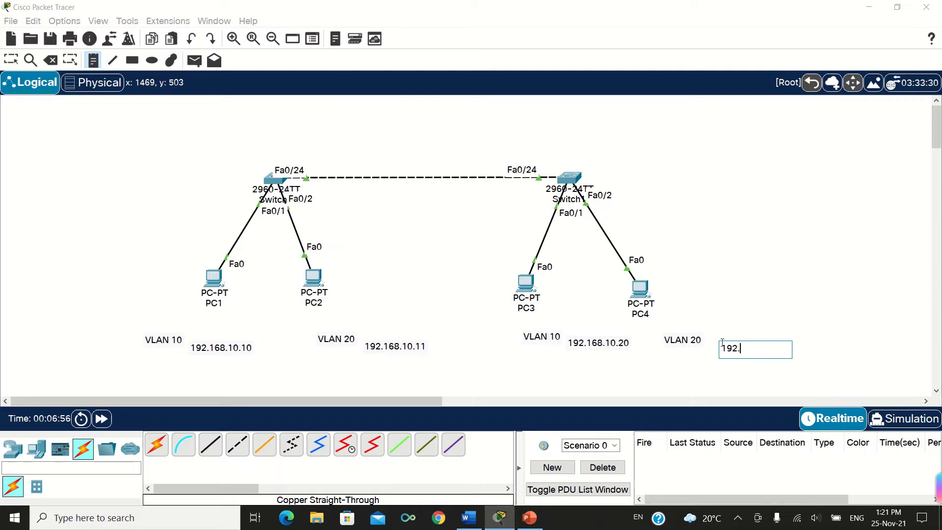
pyautogui.write('.168.10.30')
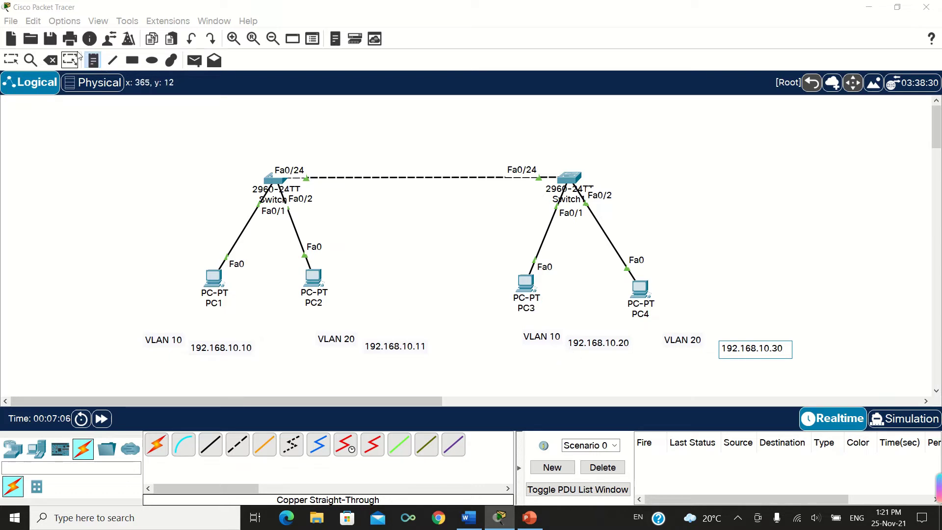
pyautogui.click(94, 62)
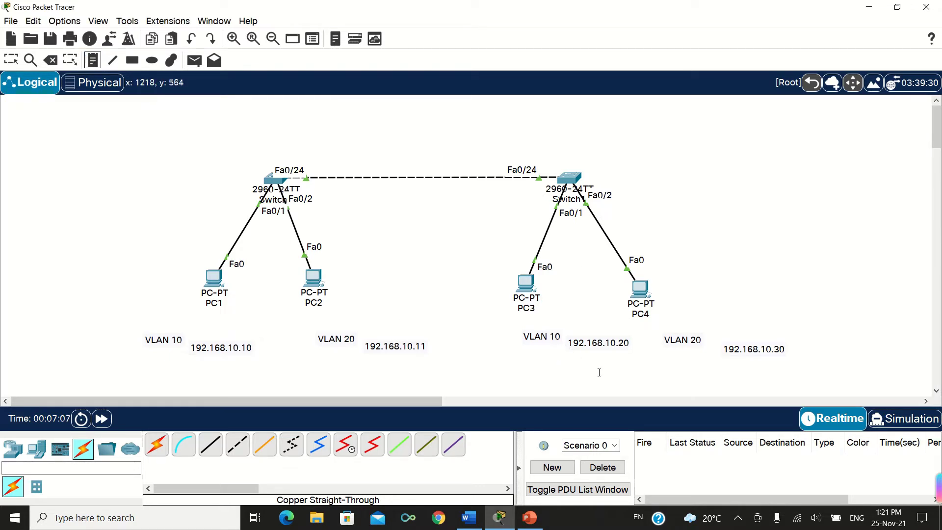
pyautogui.click(485, 342)
pyautogui.click(562, 365)
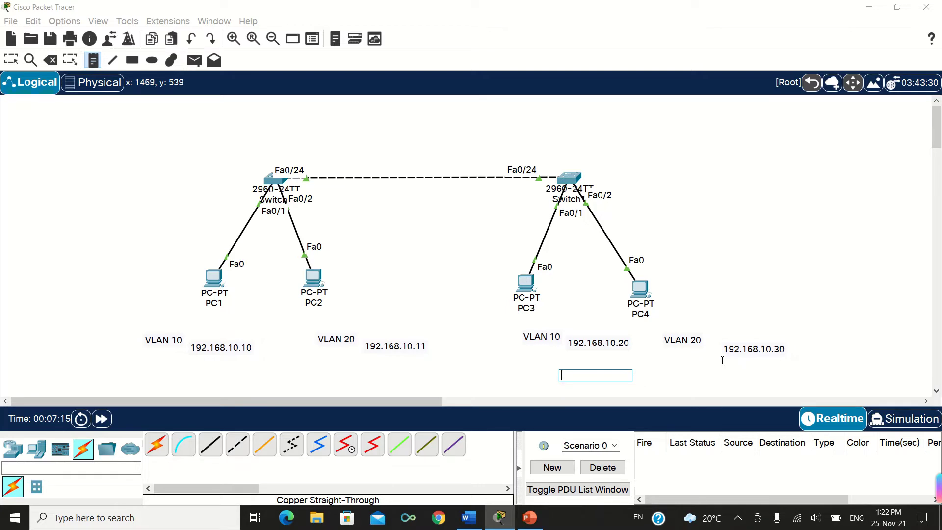
pyautogui.press('Escape')
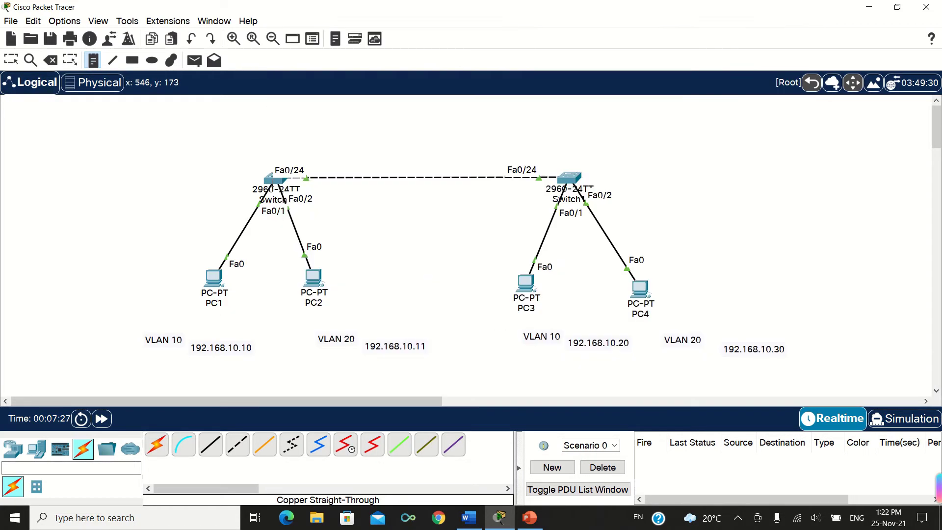
# Open the command line of Switch0 and enter global configuration mode with en and conf t
pyautogui.click(34, 84)
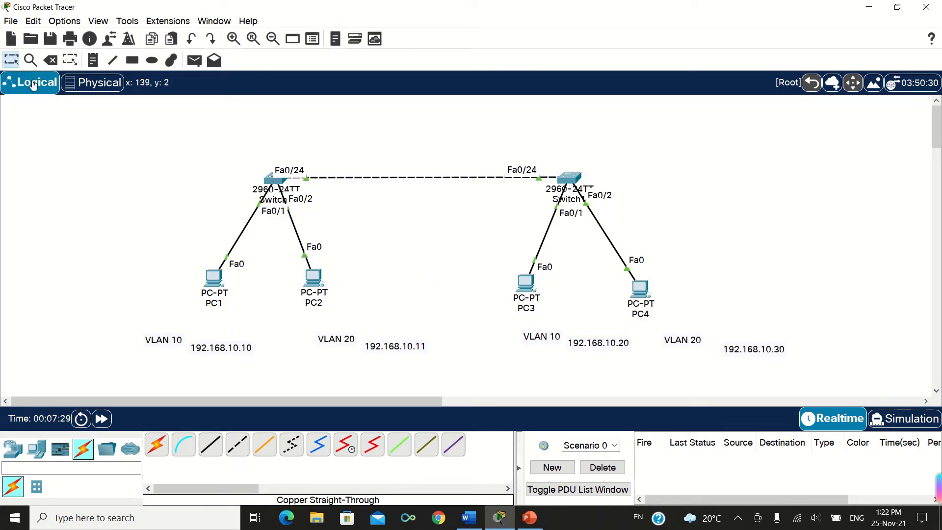
pyautogui.click(274, 187)
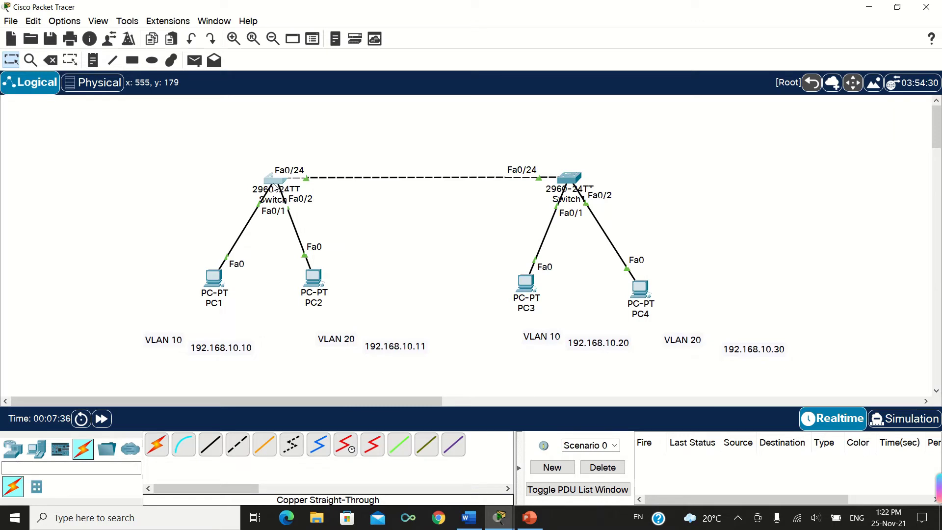
pyautogui.click(274, 187)
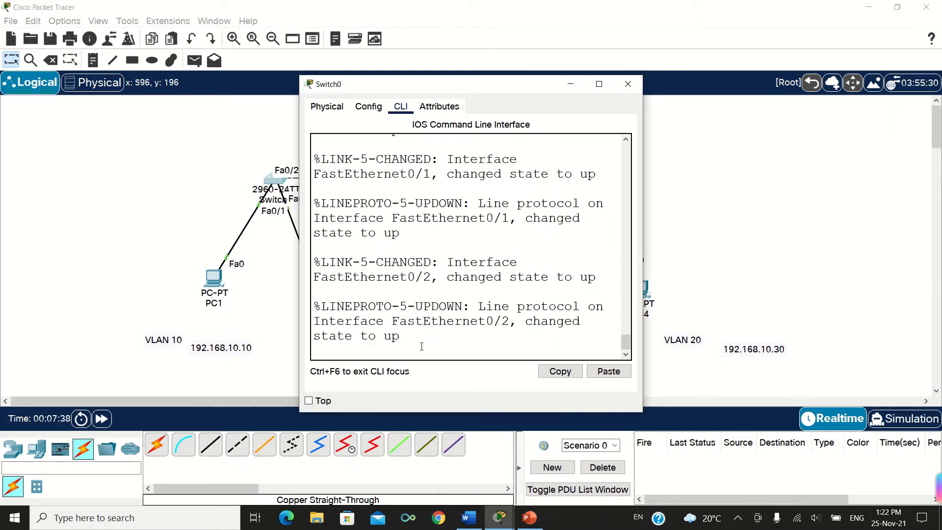
pyautogui.press('Return')
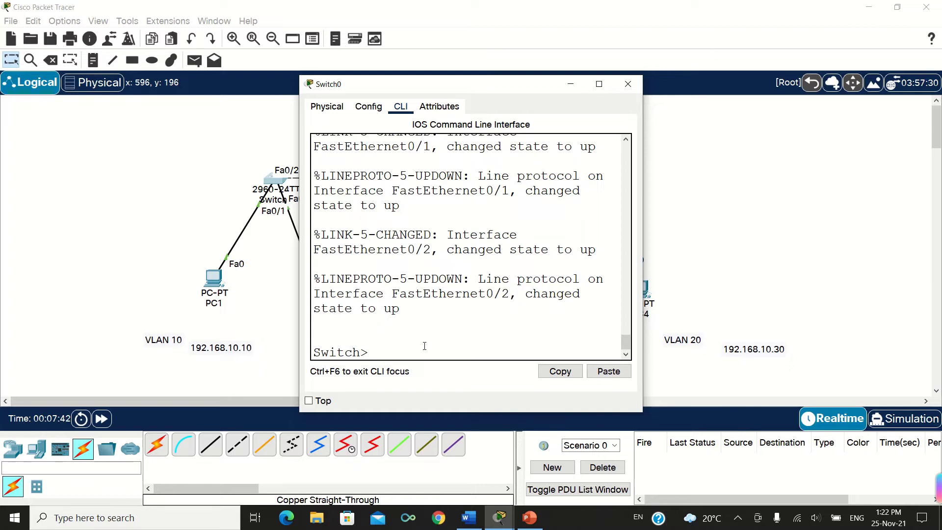
pyautogui.write('EN')
pyautogui.press('BackSpace')
pyautogui.press('BackSpace')
pyautogui.write('n')
pyautogui.press('Return')
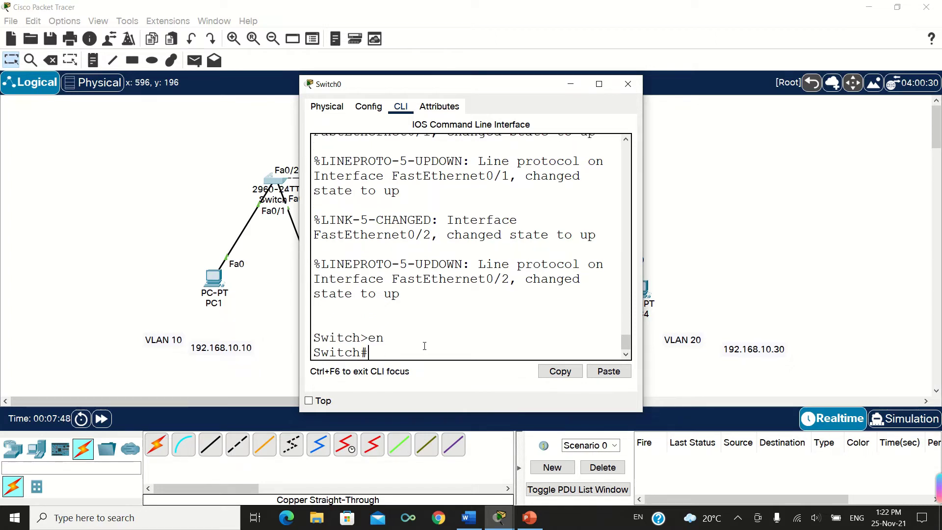
pyautogui.write('conf t')
pyautogui.press('Return')
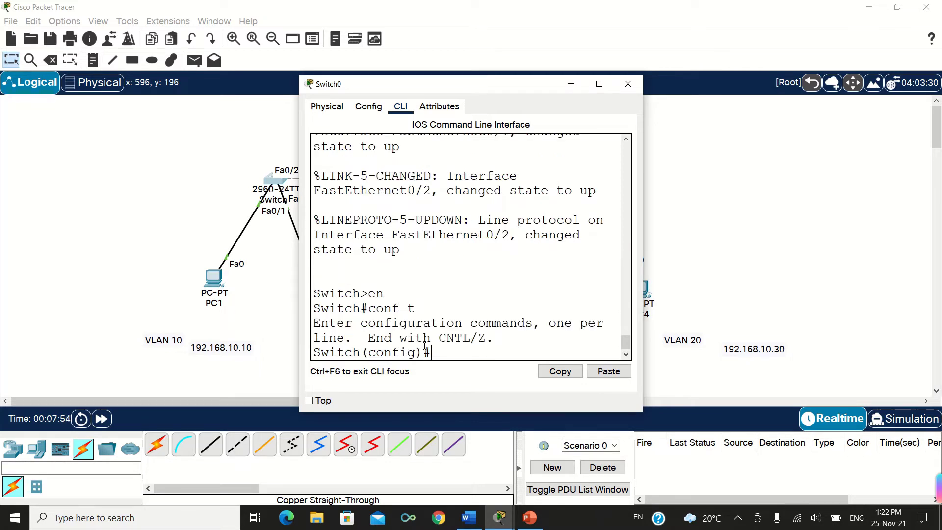
# Set the hostname of Switch0 to S1
pyautogui.write('hos')
pyautogui.write('tnmae')
pyautogui.press('BackSpace')
pyautogui.press('BackSpace')
pyautogui.press('BackSpace')
pyautogui.press('BackSpace')
pyautogui.write('name')
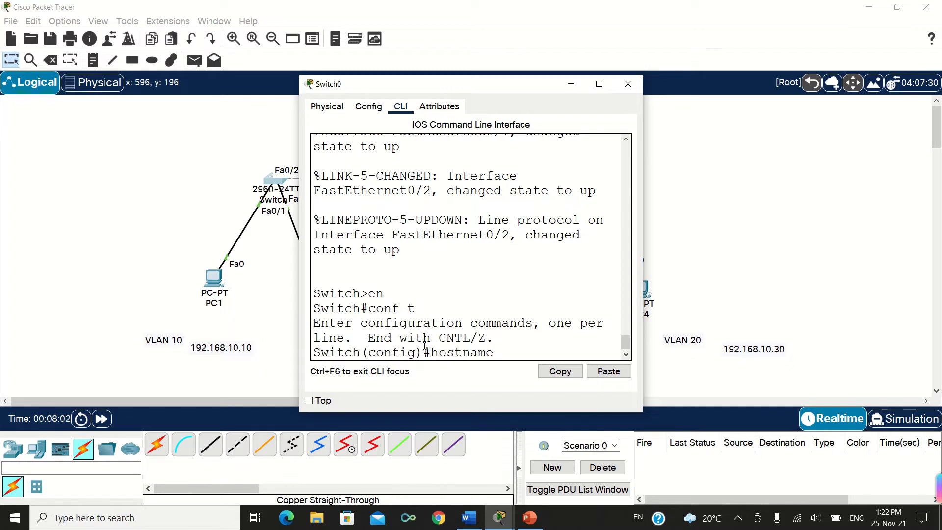
pyautogui.write(' S1')
pyautogui.press('Return')
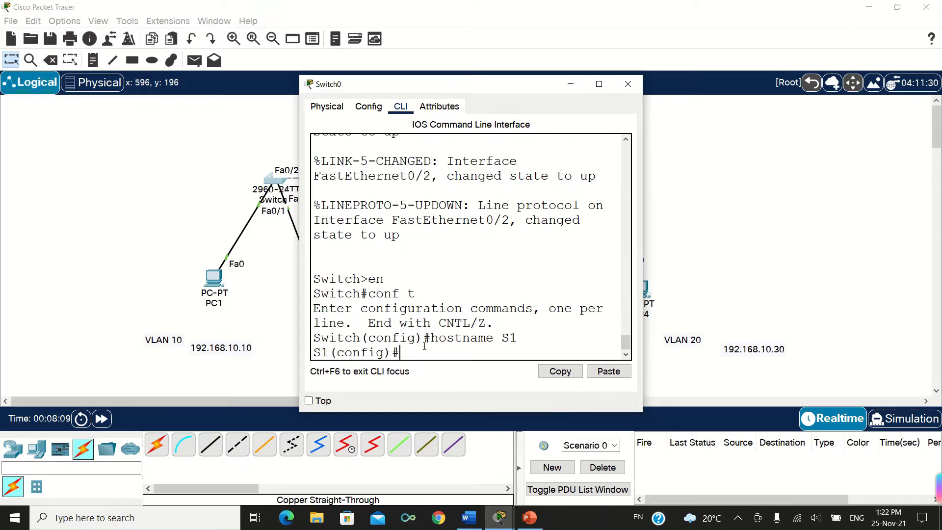
# Exit global configuration mode on S1 and re-enter it with en and conf t
pyautogui.write('exit')
pyautogui.press('Return')
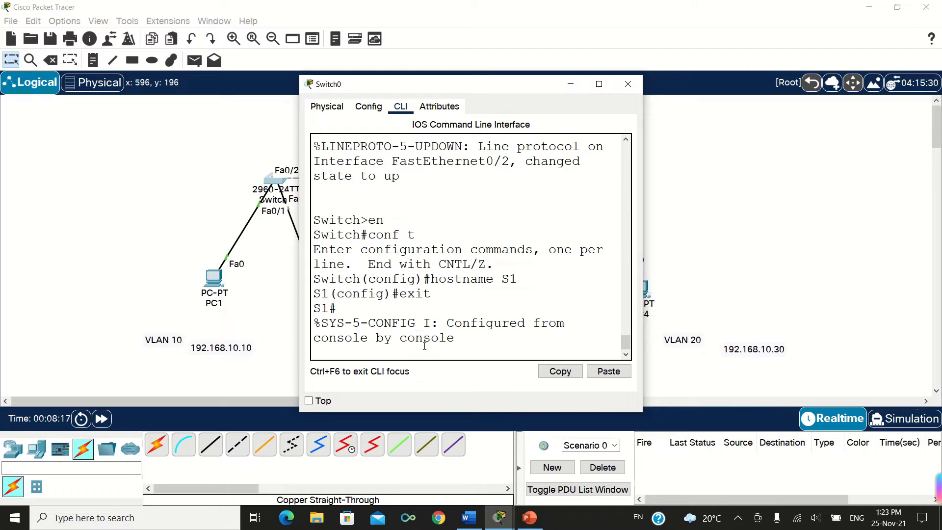
pyautogui.write('en')
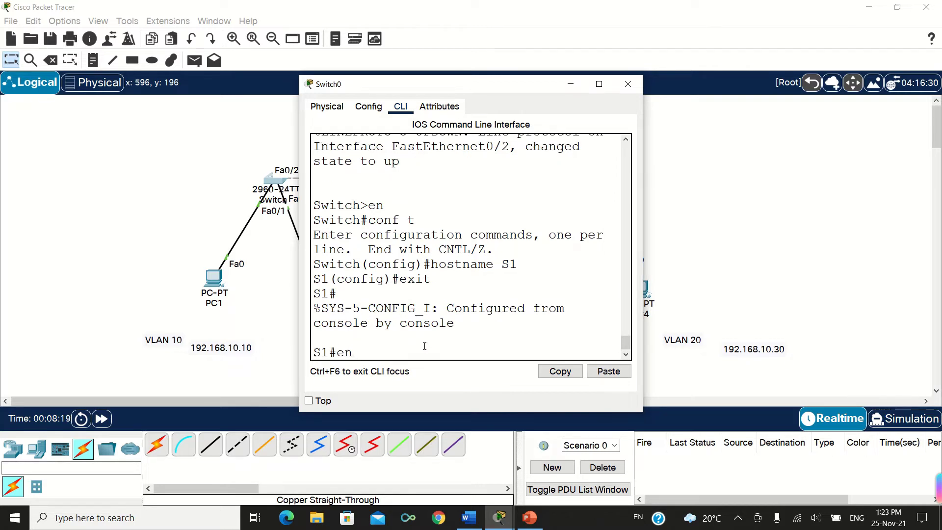
pyautogui.press('Return')
pyautogui.write('con')
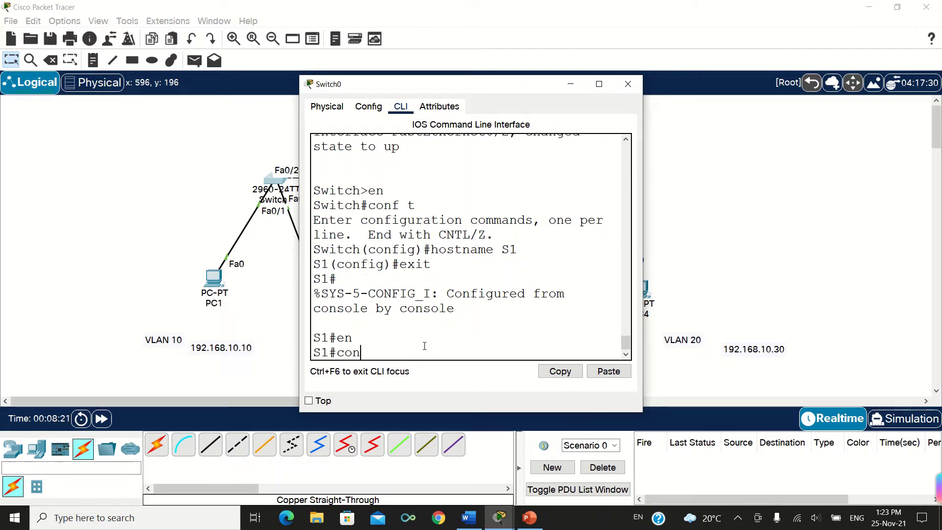
pyautogui.write('f t')
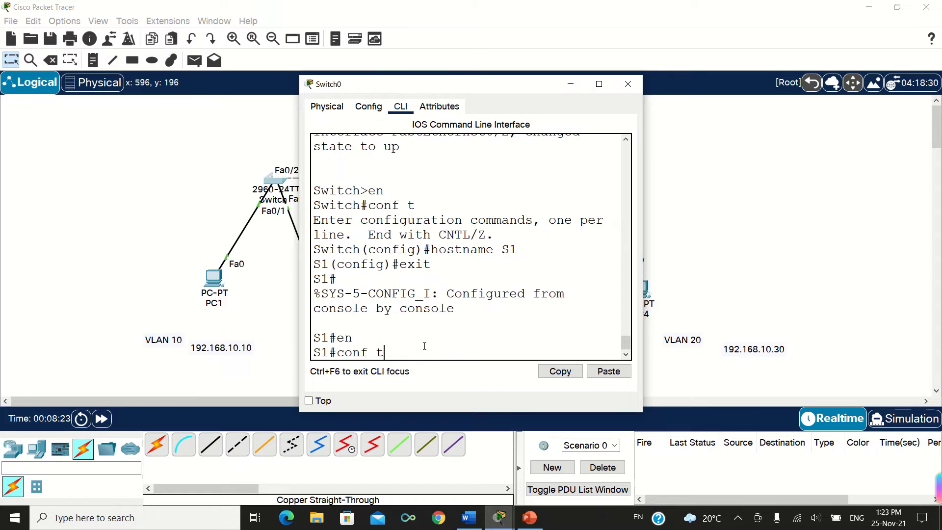
pyautogui.press('Return')
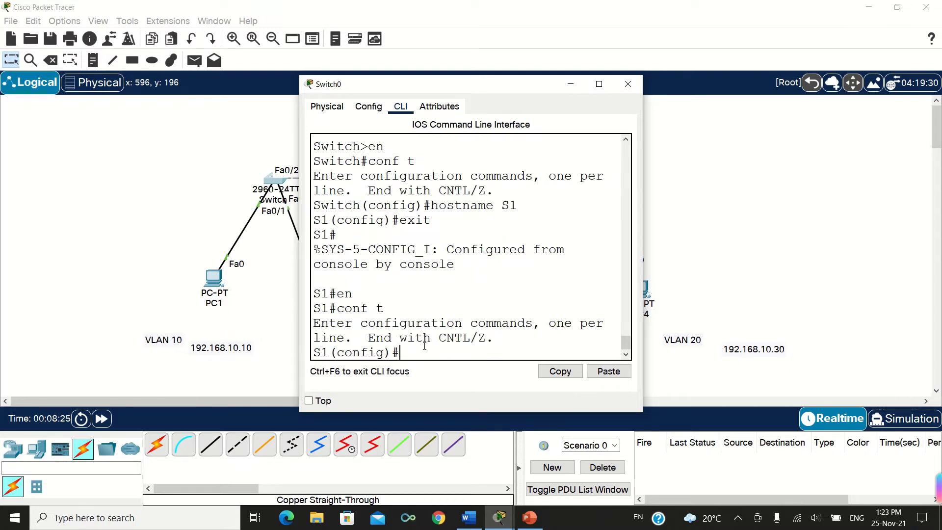
# Create VLAN 10 on S1, name it USER, and exit VLAN configuration
pyautogui.write('vlan 10')
pyautogui.press('Return')
pyautogui.write('n')
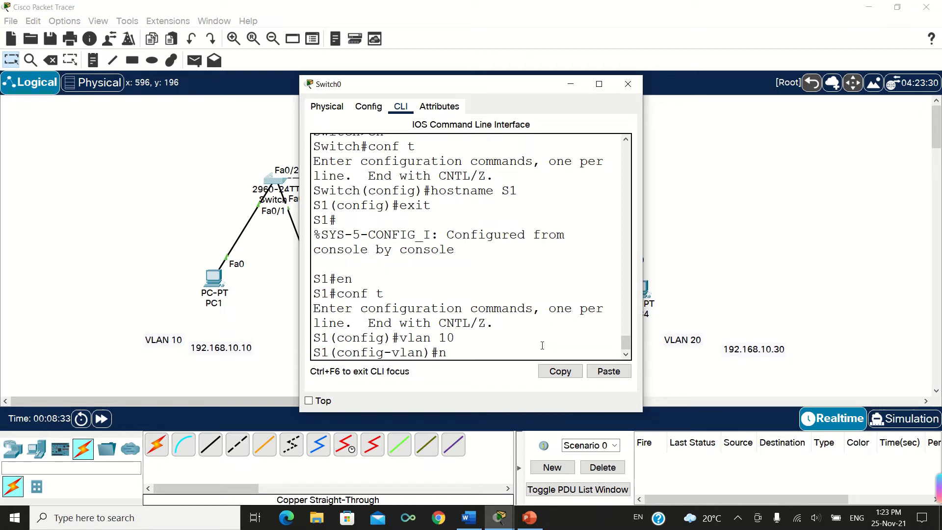
pyautogui.write('ame USER')
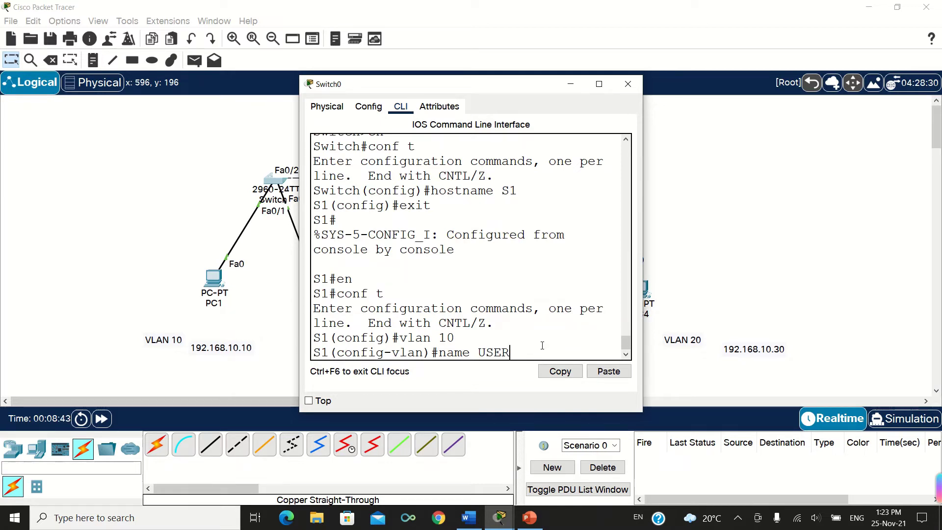
pyautogui.press('Return')
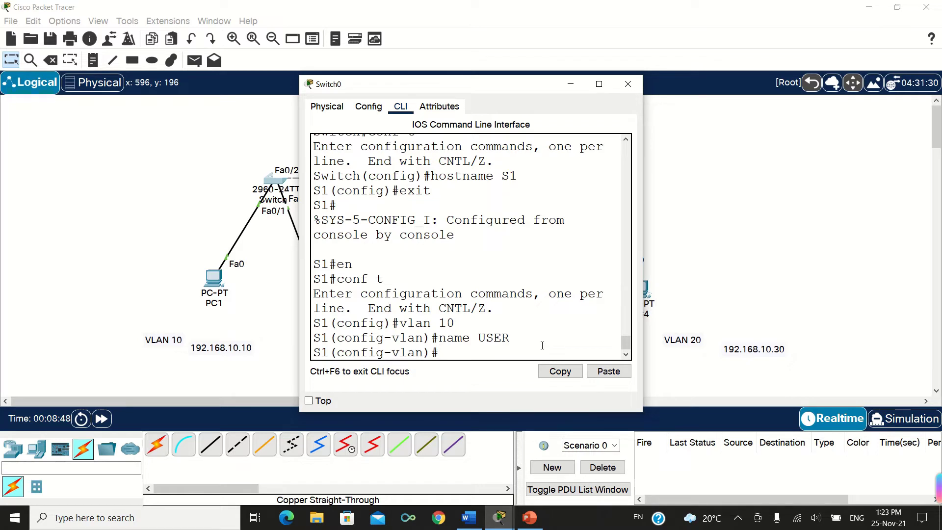
pyautogui.write('exit')
pyautogui.press('Return')
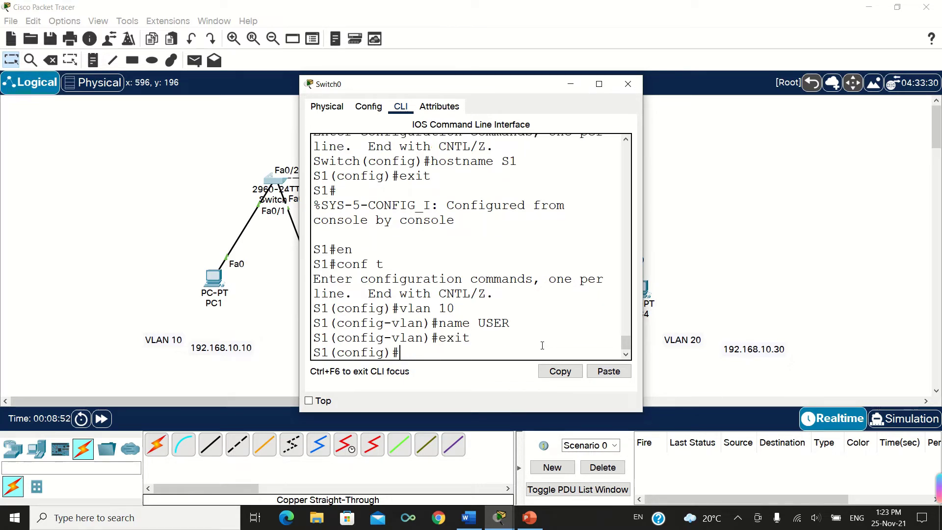
# Create VLAN 20 on S1, name it ADMIN, and exit VLAN configuration
pyautogui.write('vlan 20')
pyautogui.press('Return')
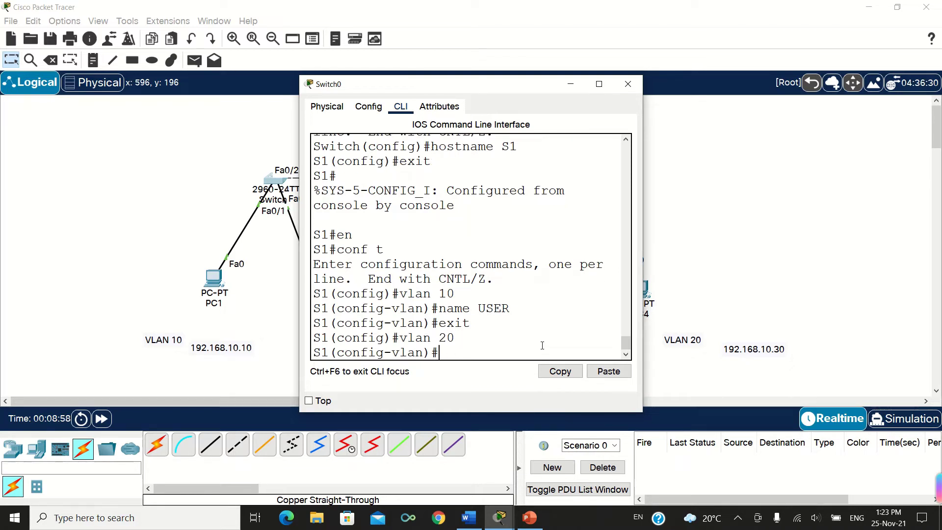
pyautogui.write('name ADMIN')
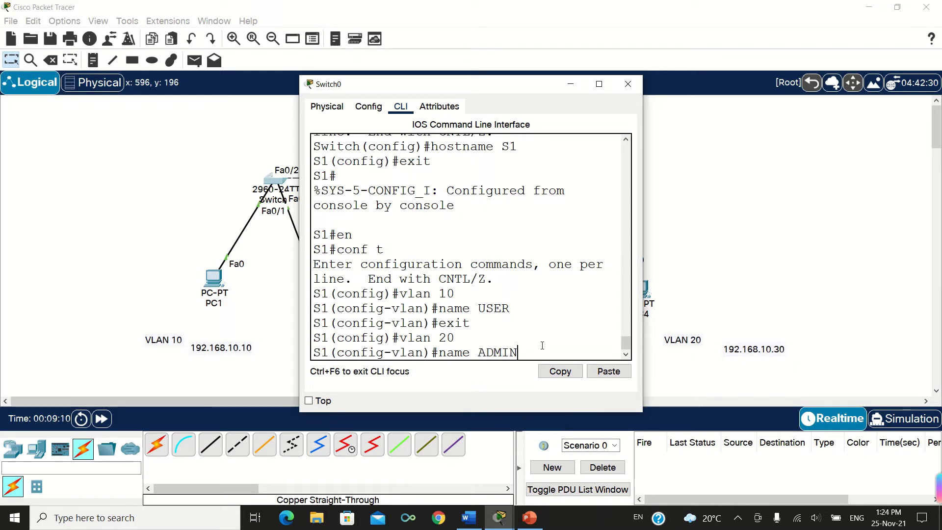
pyautogui.press('Return')
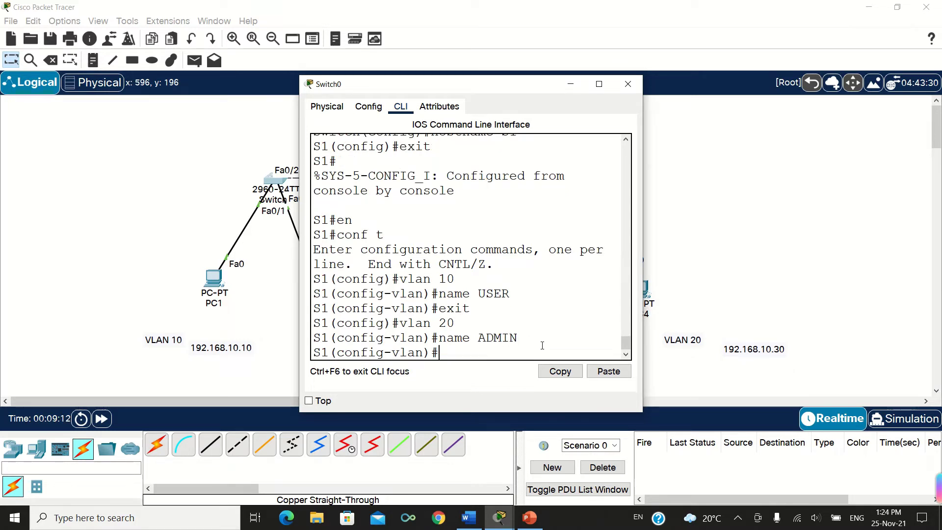
pyautogui.write('exit')
pyautogui.press('Return')
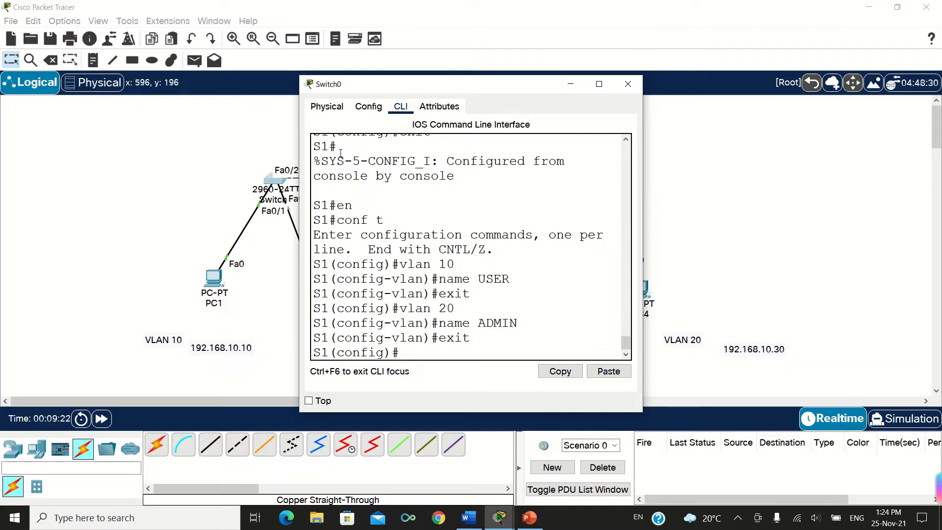
# Configure interface fa 0/24 on S1 with switchport mode trunk and close the switch's window
pyautogui.moveTo(397, 87); pyautogui.dragTo(561, 111)
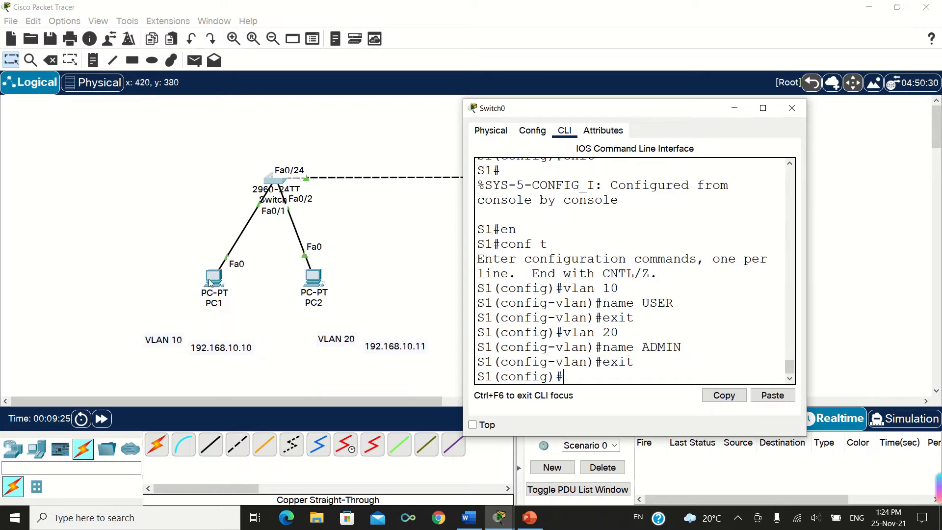
pyautogui.moveTo(213, 277); pyautogui.dragTo(206, 283)
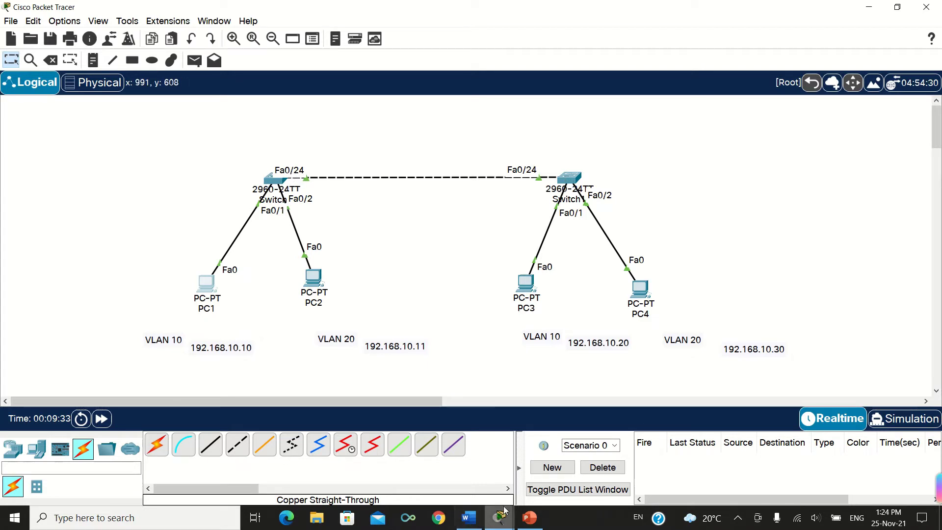
pyautogui.moveTo(503, 523)
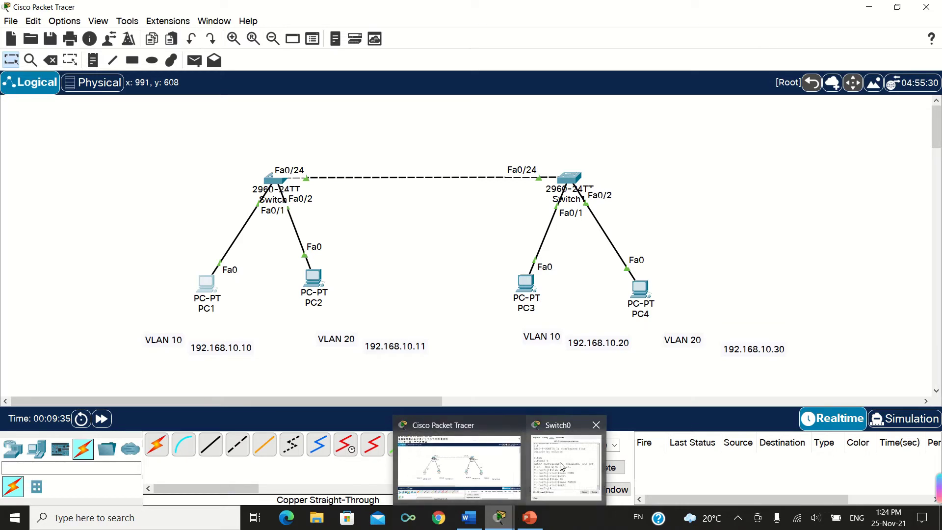
pyautogui.click(563, 466)
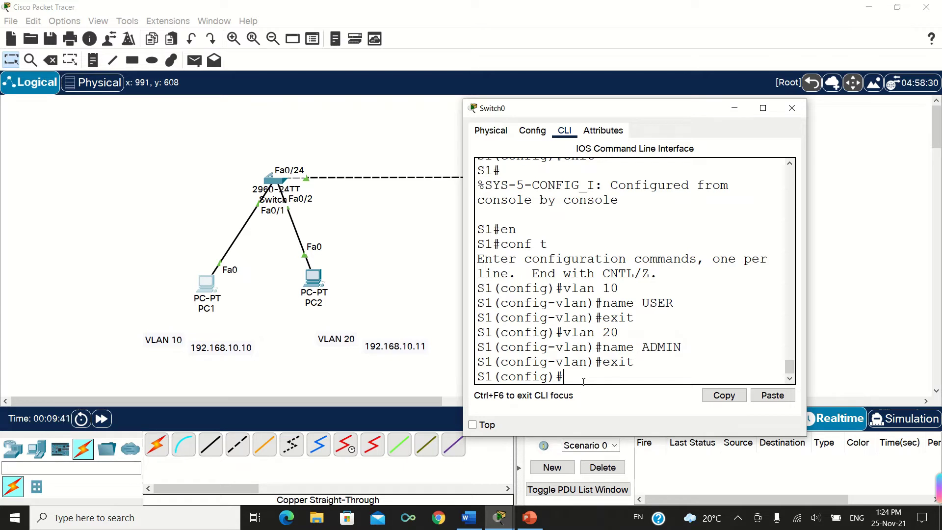
pyautogui.write('int fa 0/')
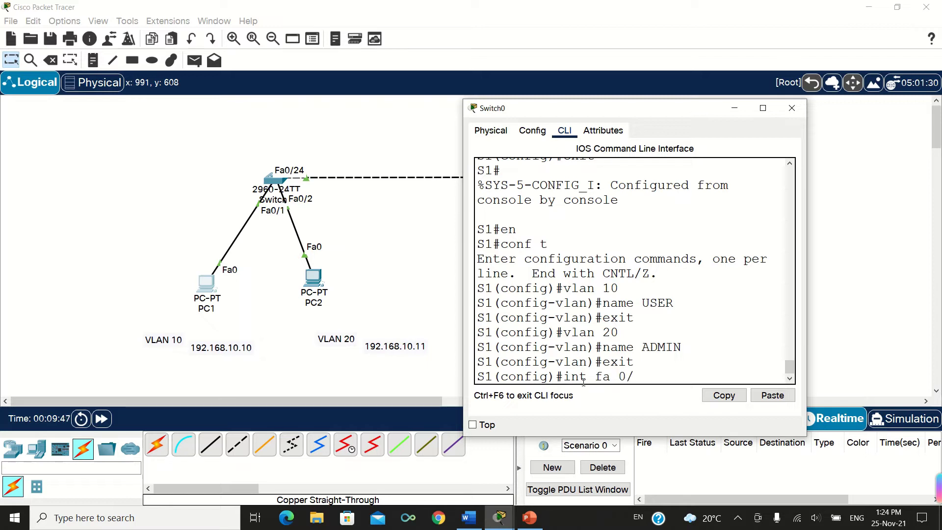
pyautogui.write('24')
pyautogui.press('Return')
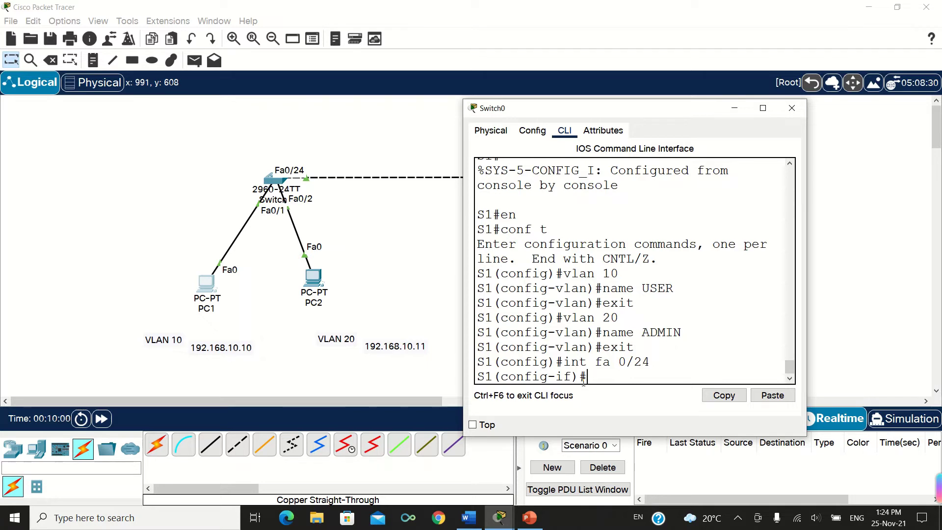
pyautogui.write('switchport')
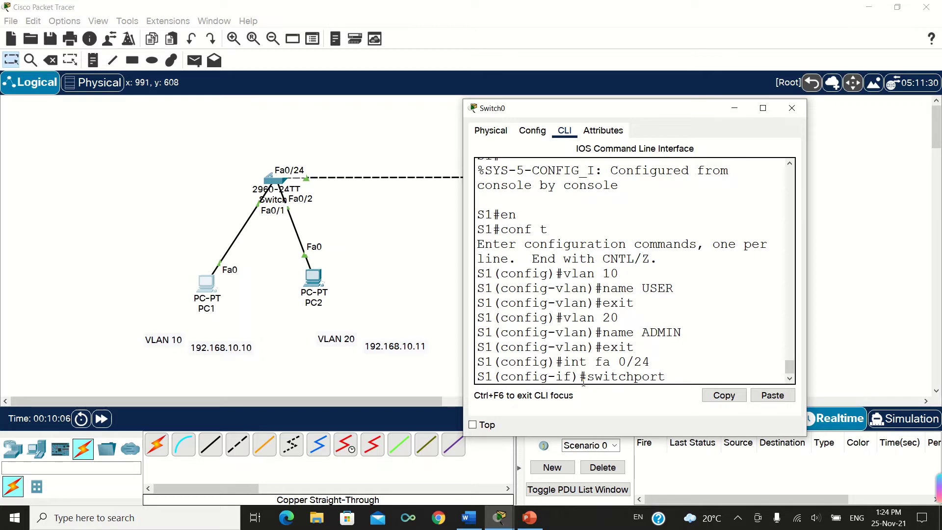
pyautogui.write(' mode trun')
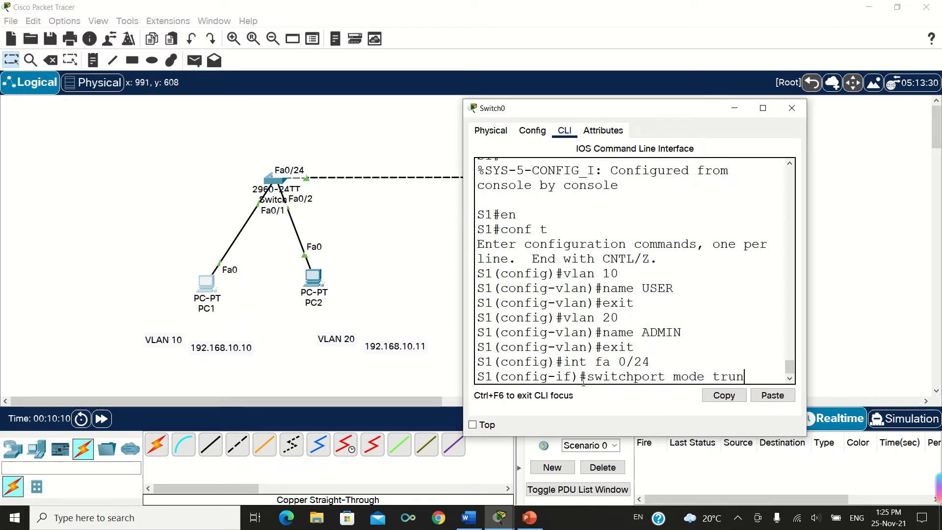
pyautogui.write('k')
pyautogui.press('Return')
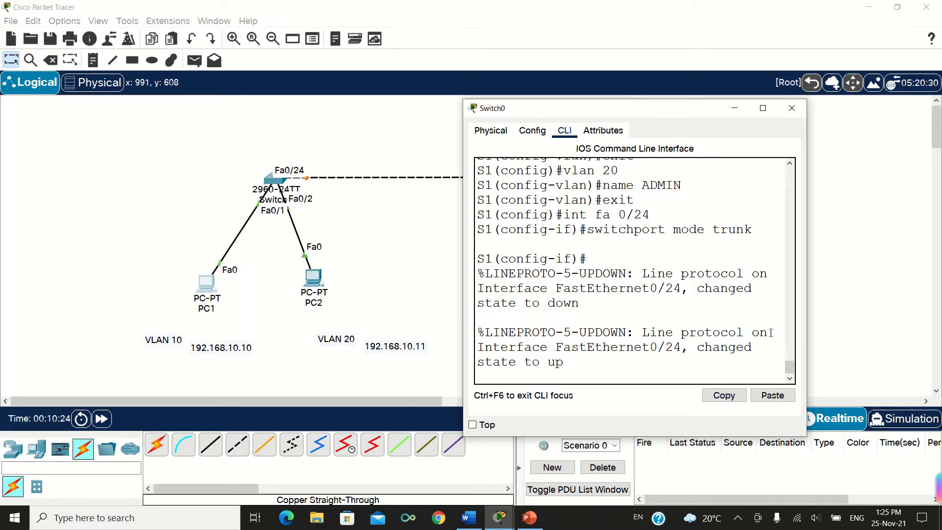
pyautogui.click(792, 107)
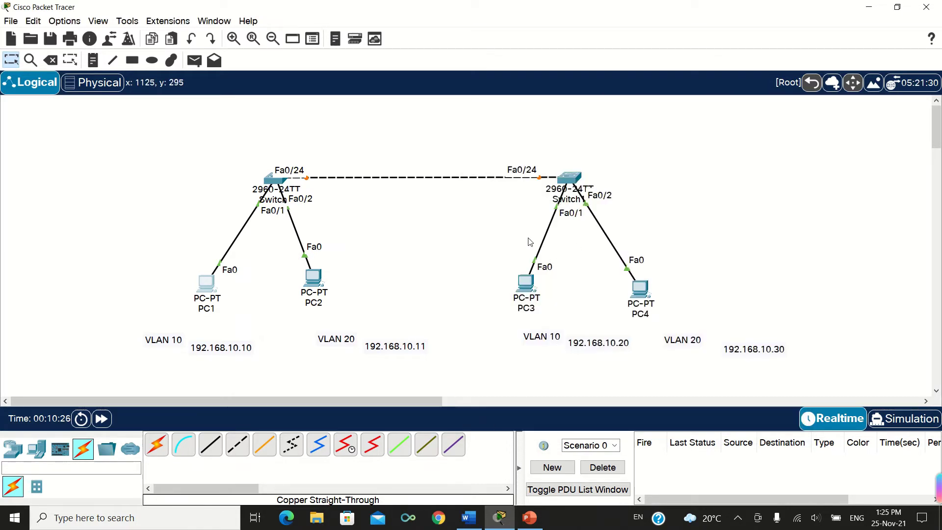
# Open the command line of Switch1 and enter global configuration mode with en and conf t
pyautogui.click(570, 179)
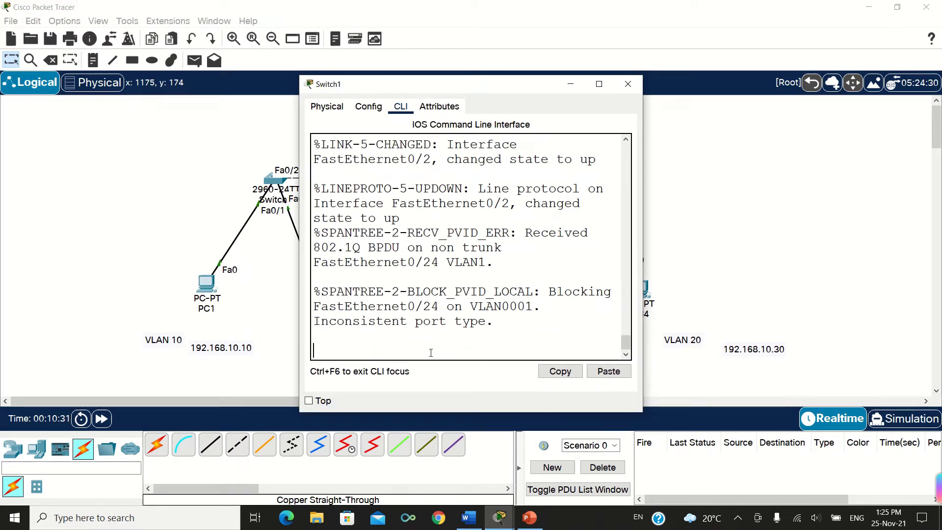
pyautogui.press('Return')
pyautogui.write('en')
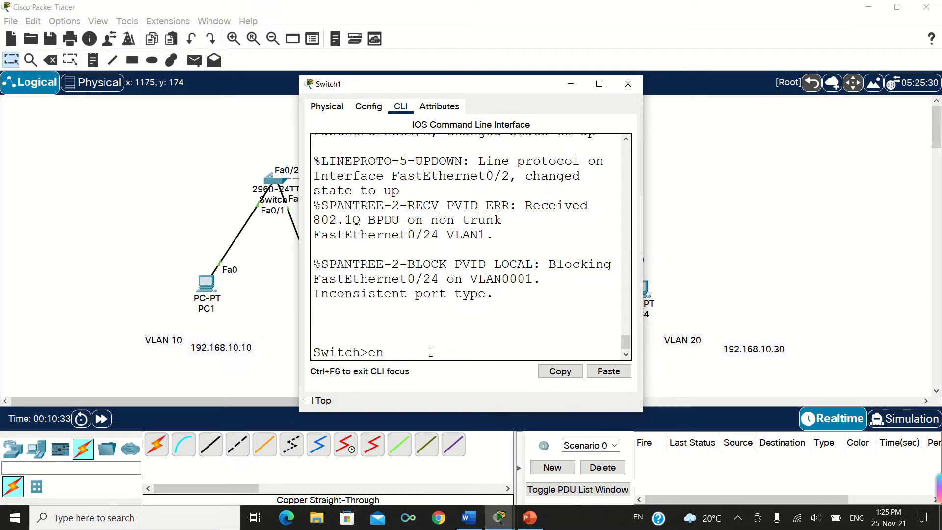
pyautogui.press('Return')
pyautogui.write('con')
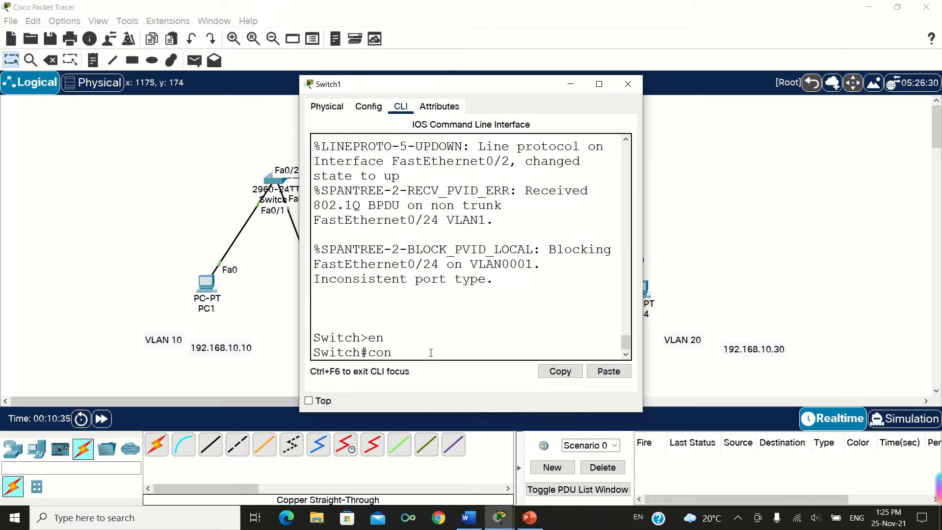
pyautogui.write('f t')
pyautogui.press('Return')
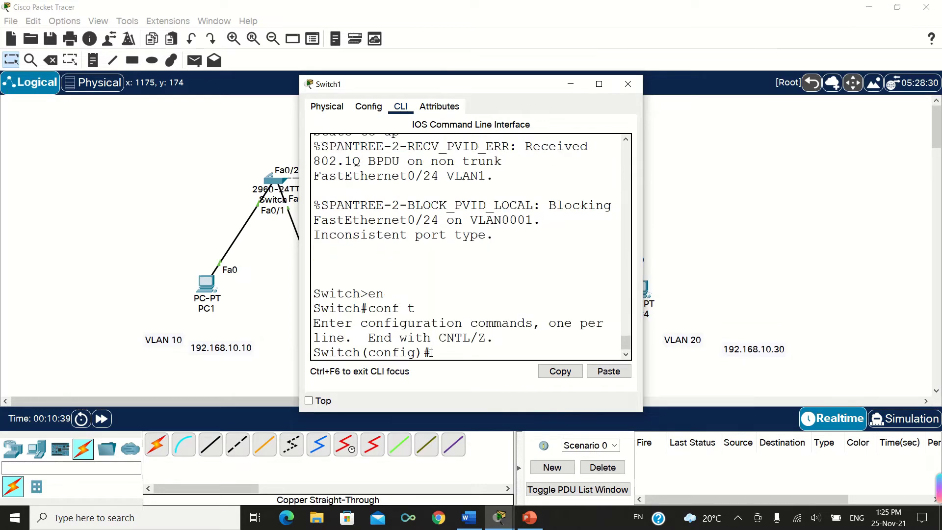
pyautogui.write('host')
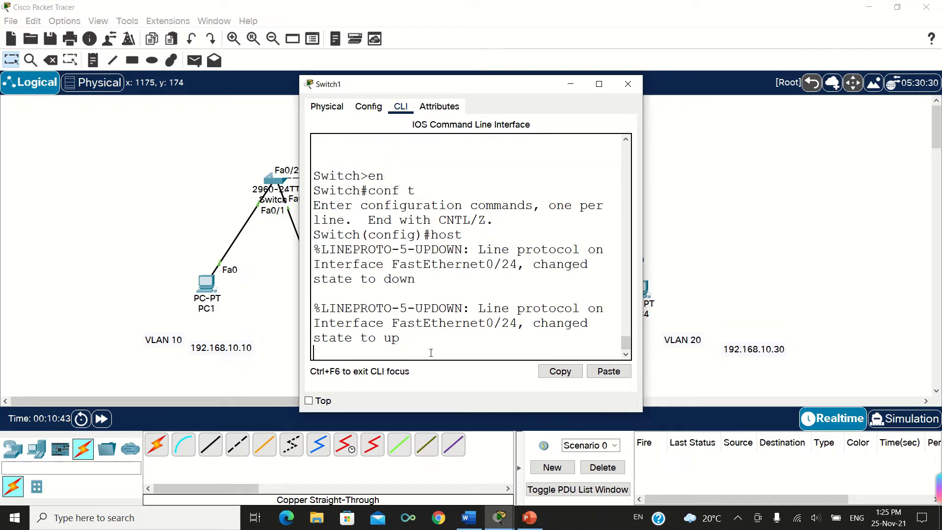
pyautogui.write('name')
pyautogui.press('BackSpace')
pyautogui.press('BackSpace')
pyautogui.press('BackSpace')
pyautogui.press('BackSpace')
pyautogui.press('BackSpace')
pyautogui.press('BackSpace')
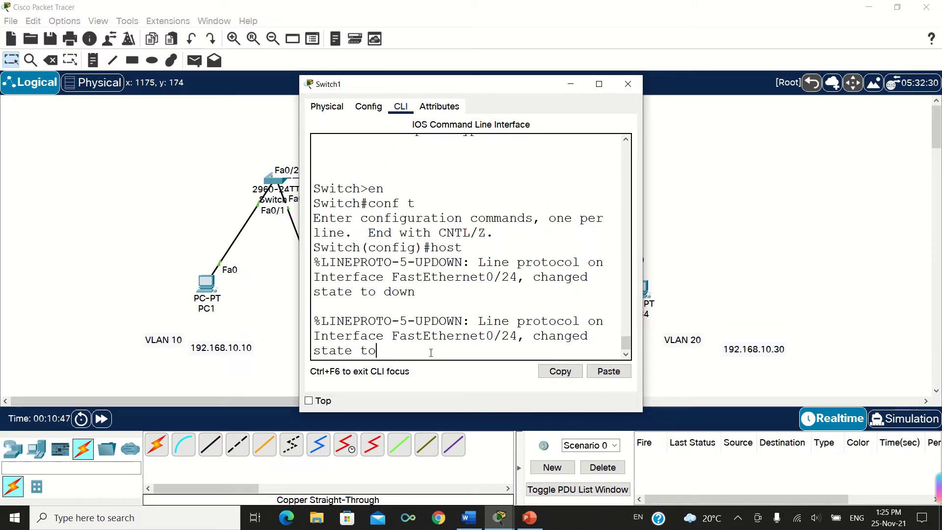
pyautogui.press('Return')
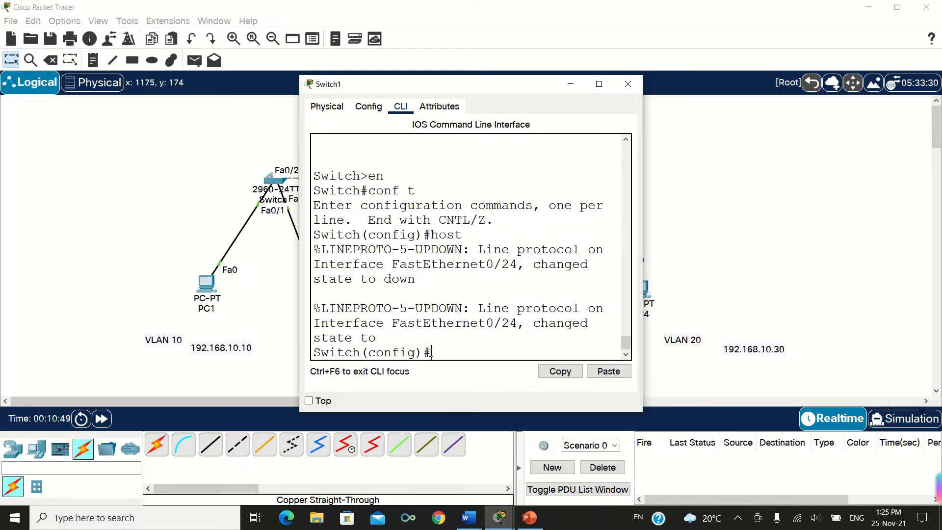
# Set the switch's hostname to S2 and exit global configuration mode
pyautogui.write('hostname')
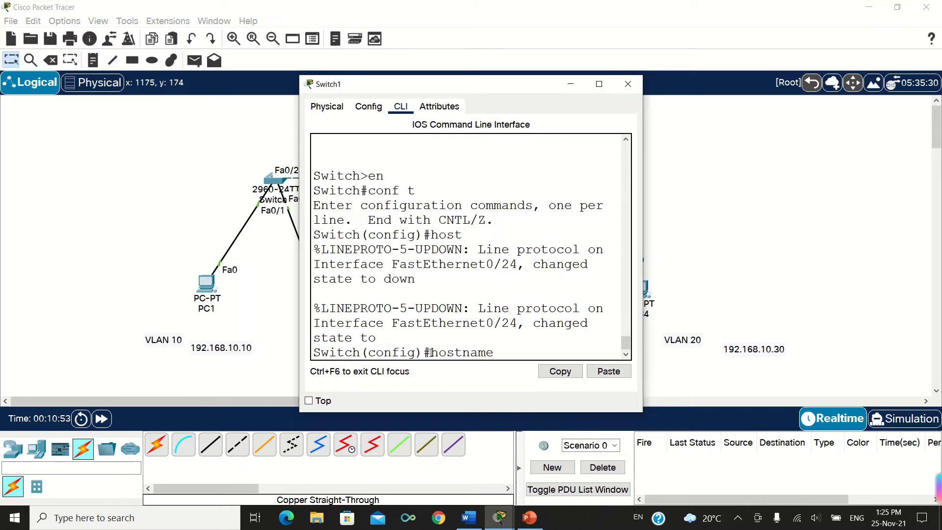
pyautogui.write(' S2')
pyautogui.press('Return')
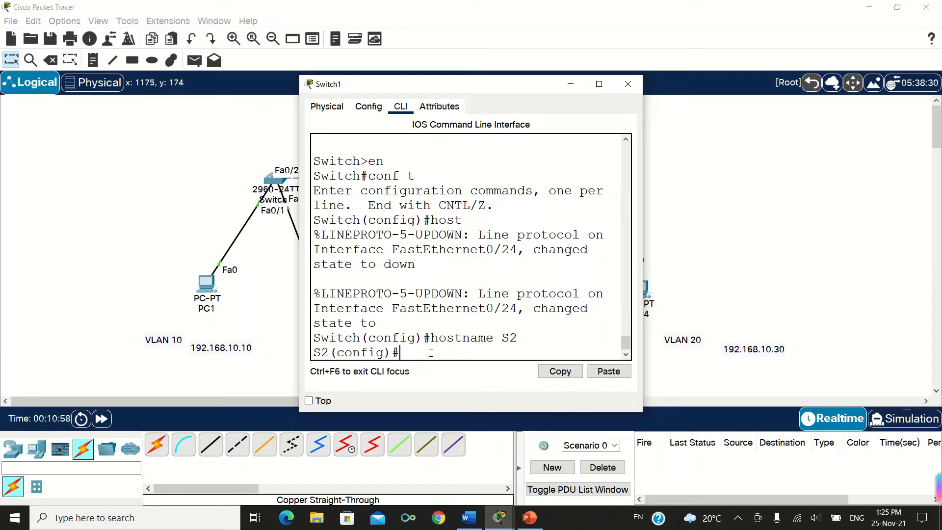
pyautogui.write('exit')
pyautogui.press('Return')
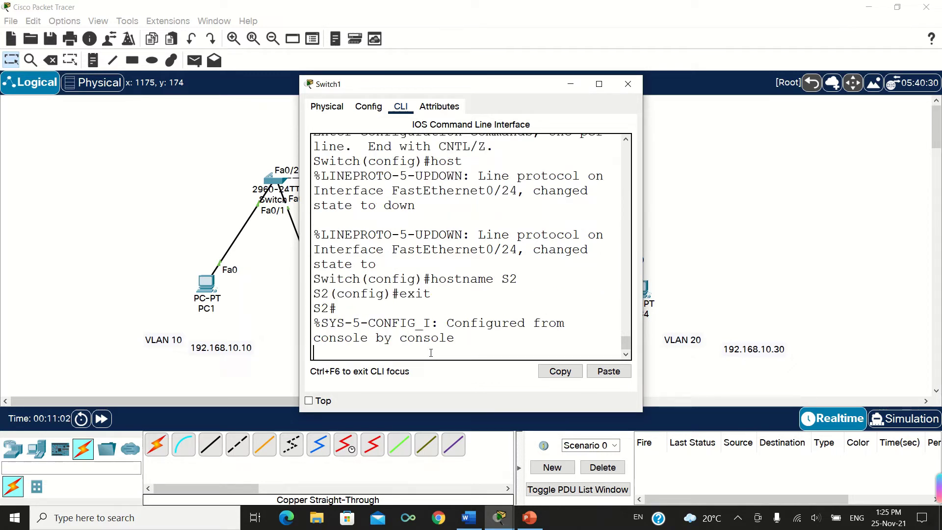
pyautogui.press('Return')
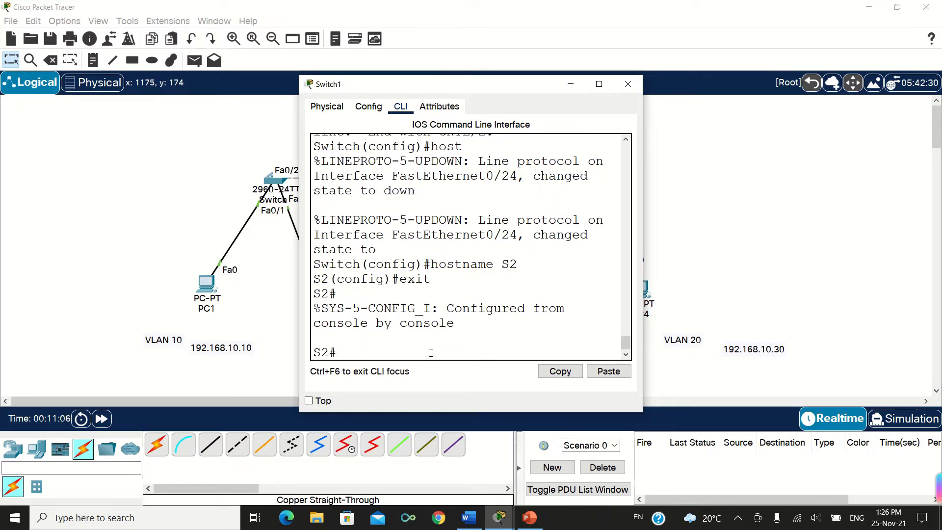
# Enter global configuration mode on S2 again with en and conf t
pyautogui.write('en')
pyautogui.press('Return')
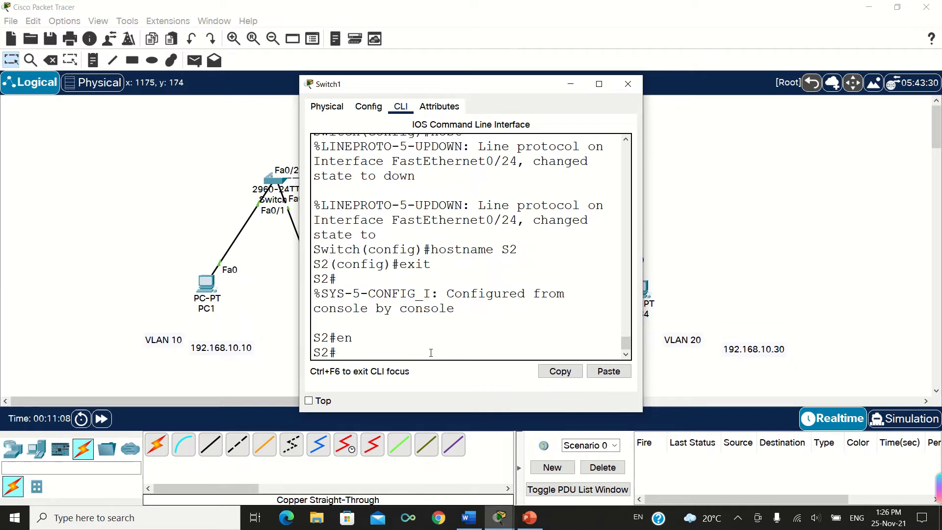
pyautogui.write('conf t')
pyautogui.press('Return')
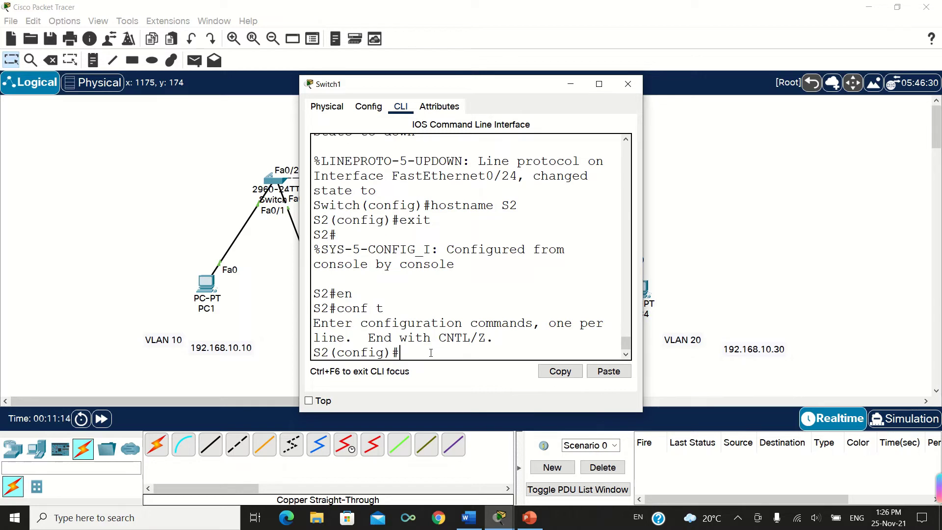
# Create VLAN 10 on S2, name it USER, and exit VLAN configuration
pyautogui.write('vlan 10')
pyautogui.press('Return')
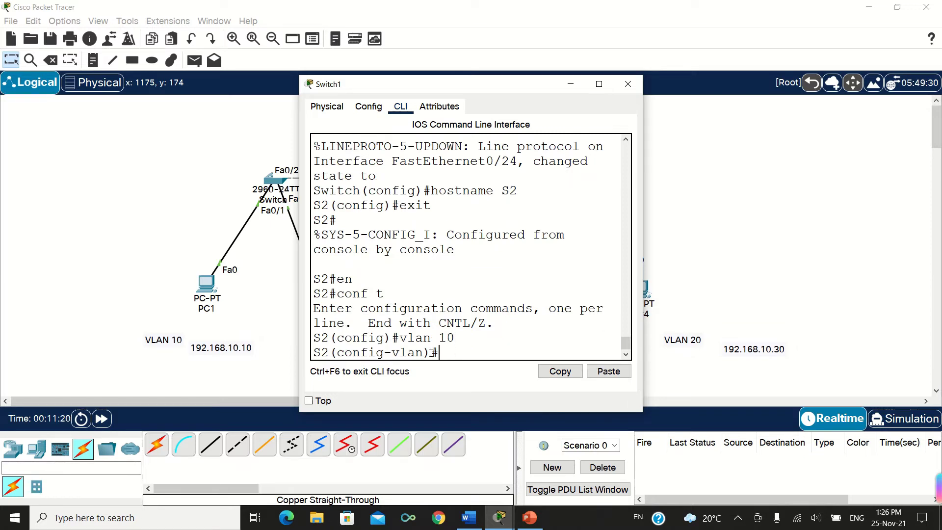
pyautogui.write('name')
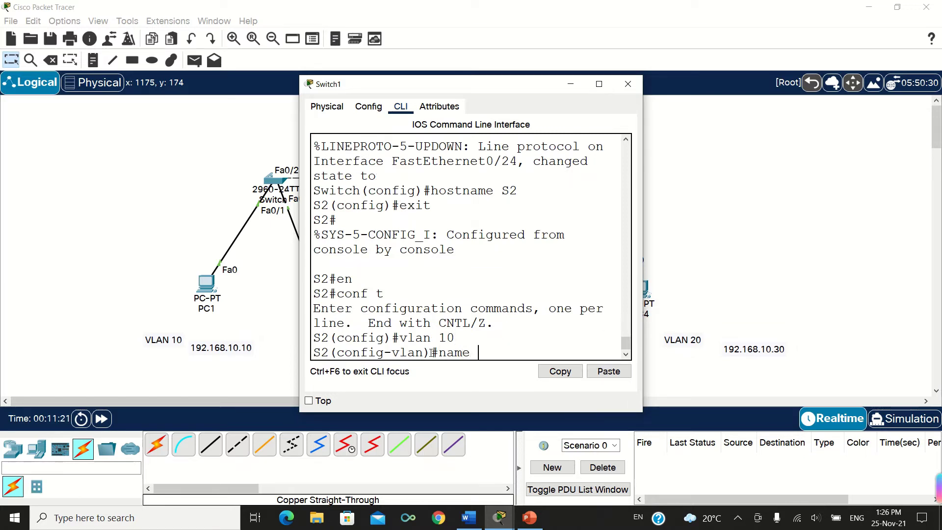
pyautogui.write(' USER')
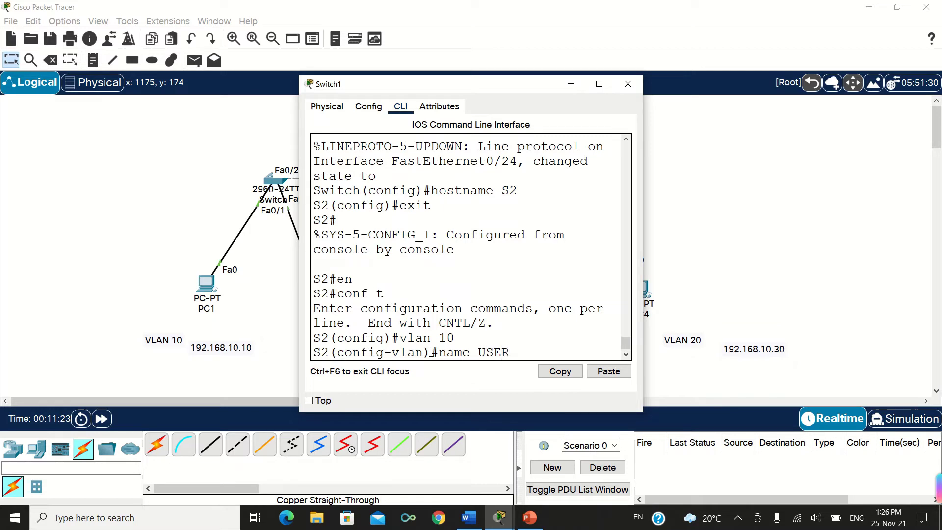
pyautogui.press('Return')
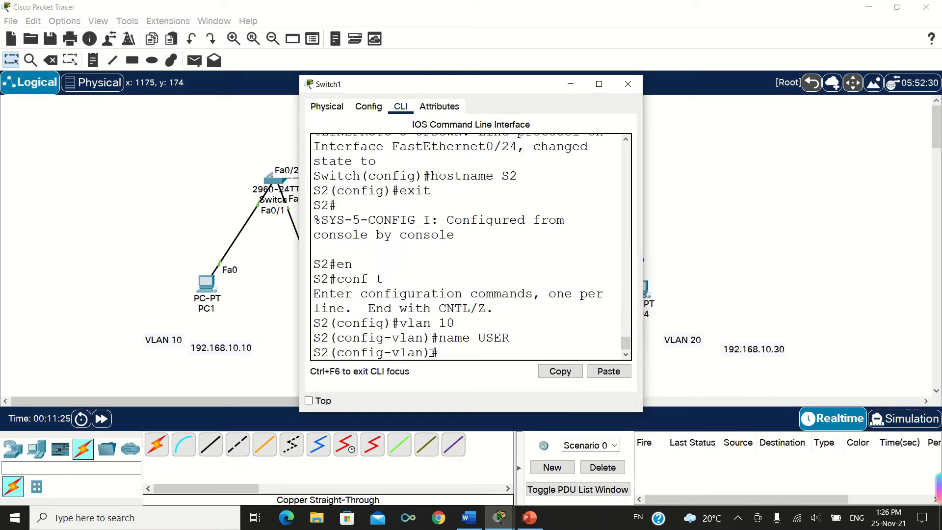
pyautogui.write('exit')
pyautogui.press('Return')
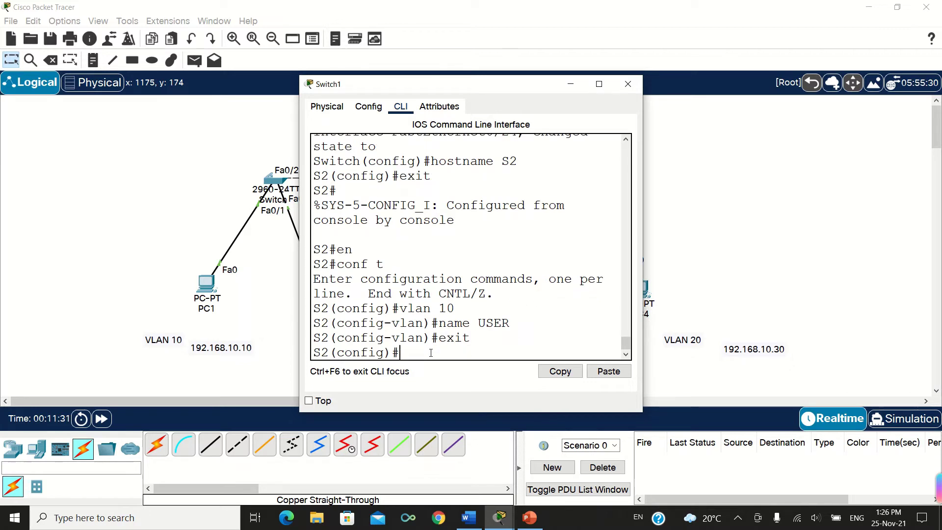
# Create VLAN 20 on S2, name it ADMIN, and exit VLAN configuration
pyautogui.write('vlan 20')
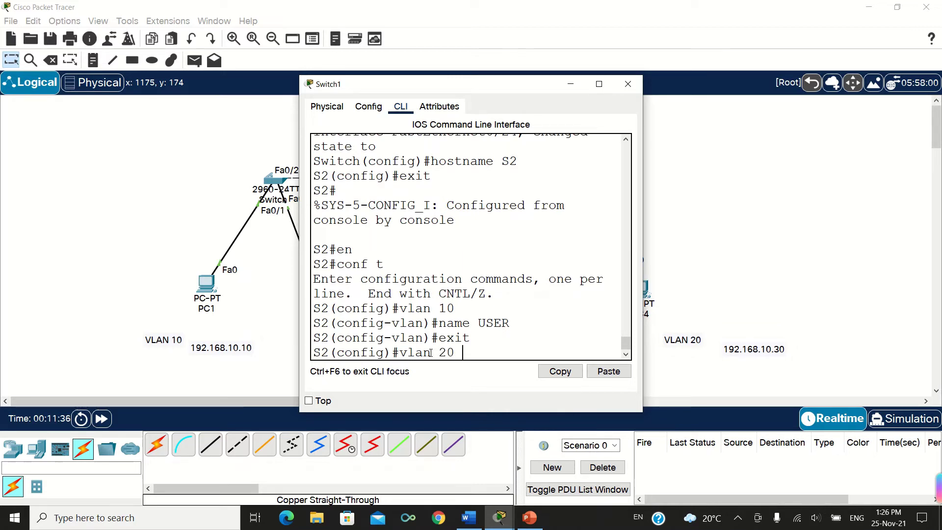
pyautogui.press('Return')
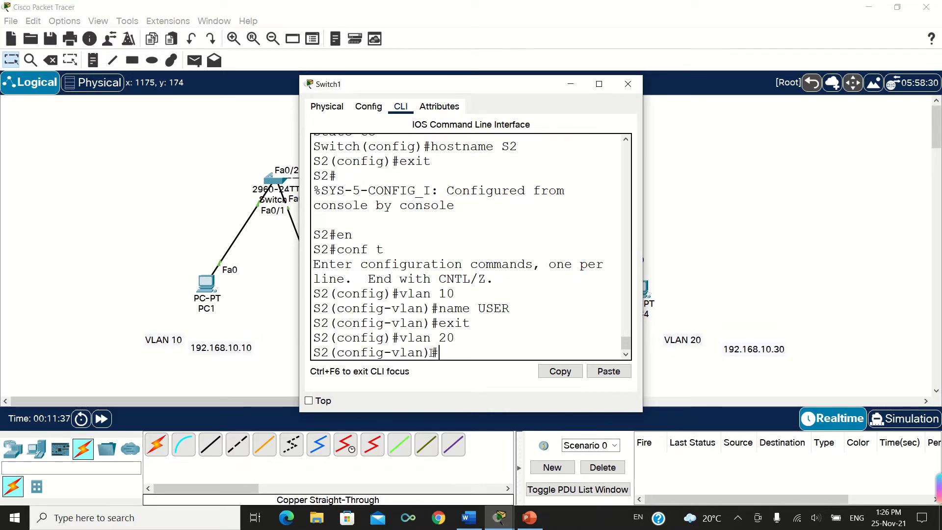
pyautogui.write('name ADMIN')
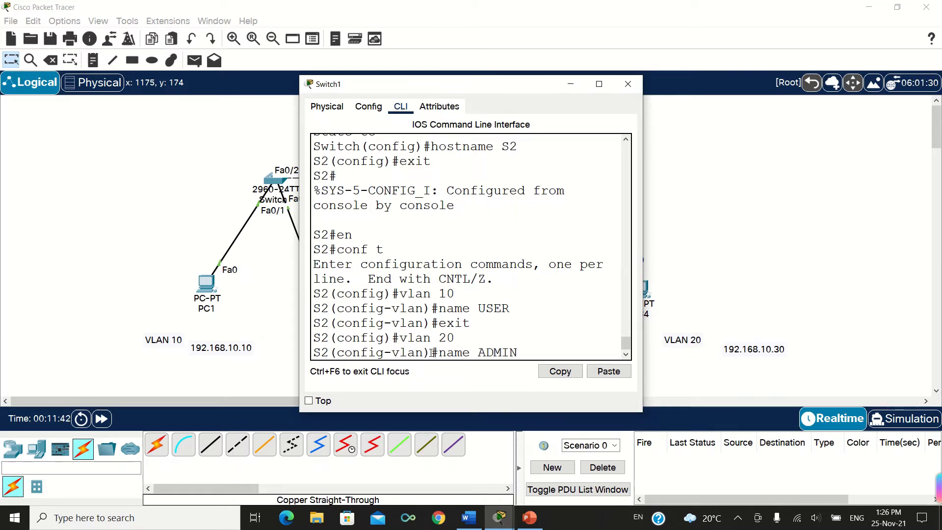
pyautogui.press('Return')
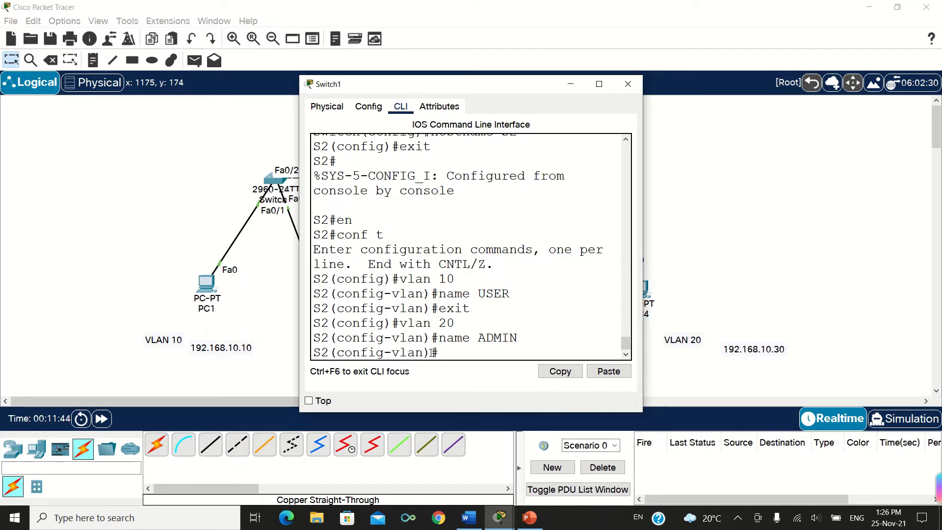
pyautogui.write('exit')
pyautogui.press('Return')
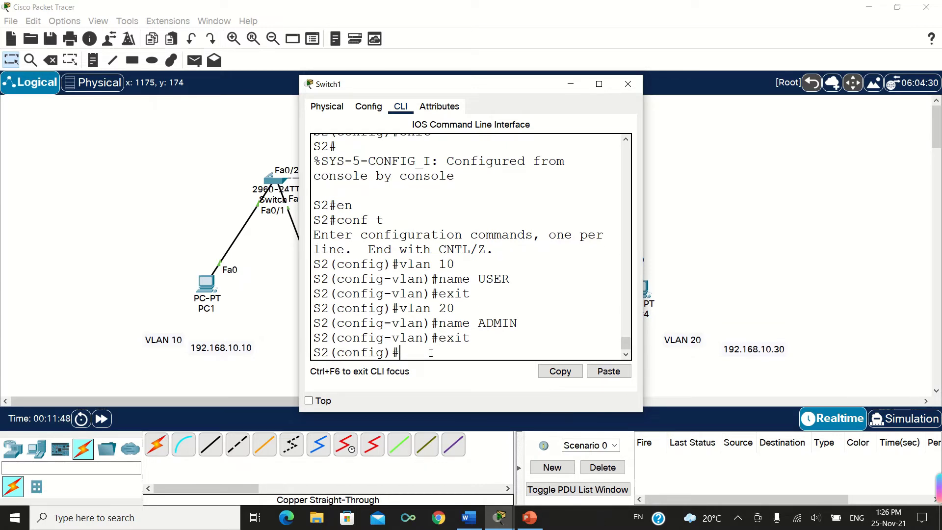
# Enter interface fa 0/24 on S2 and try to set its switchport mode to trunk
pyautogui.write('int ')
pyautogui.write('fa 0')
pyautogui.write('/')
pyautogui.write('254')
pyautogui.press('BackSpace')
pyautogui.press('BackSpace')
pyautogui.write('4')
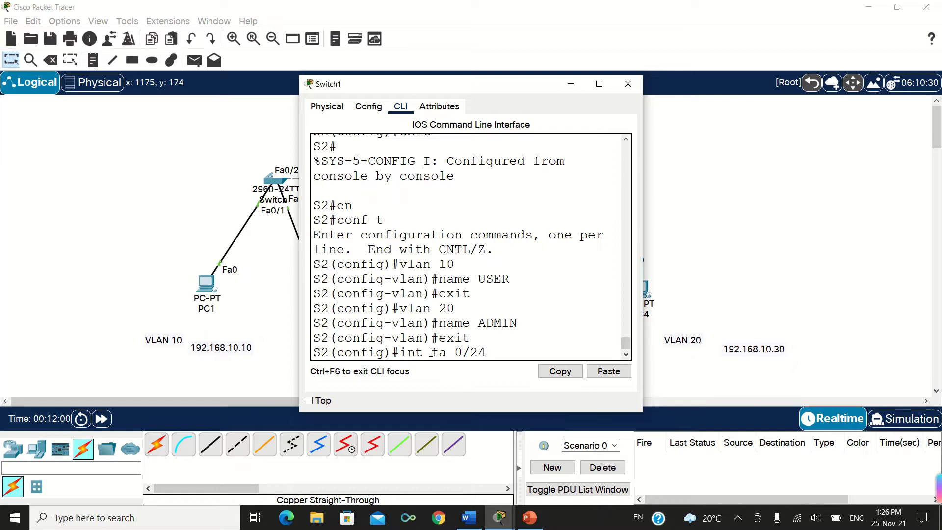
pyautogui.press('Return')
pyautogui.write('s')
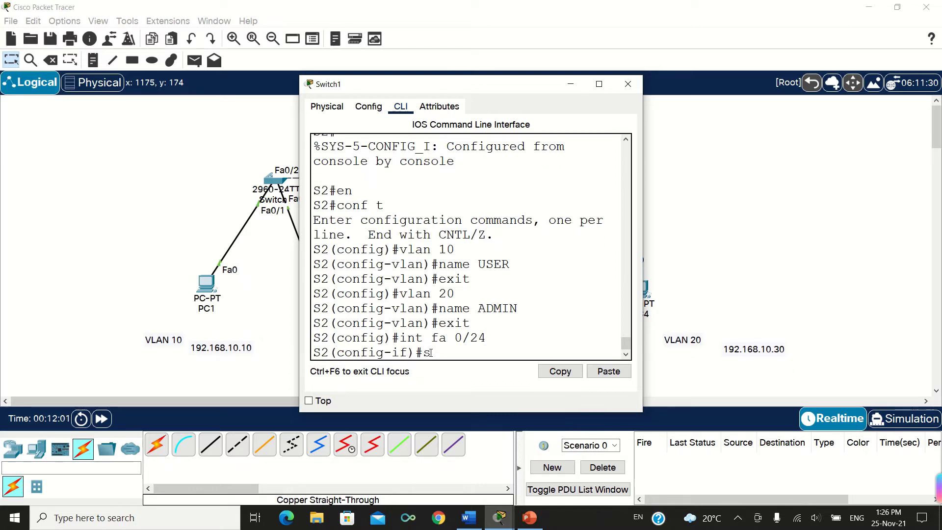
pyautogui.write('witchport')
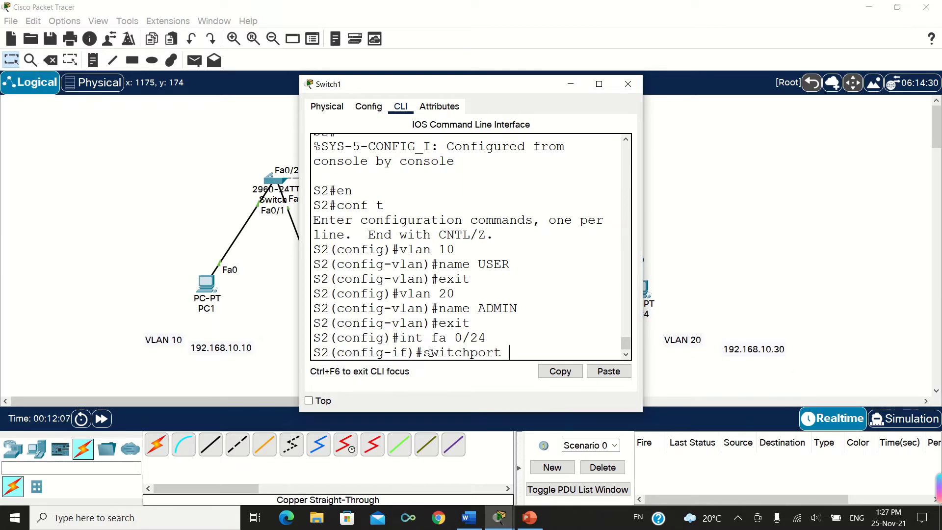
pyautogui.write(' mode turnk')
pyautogui.press('Return')
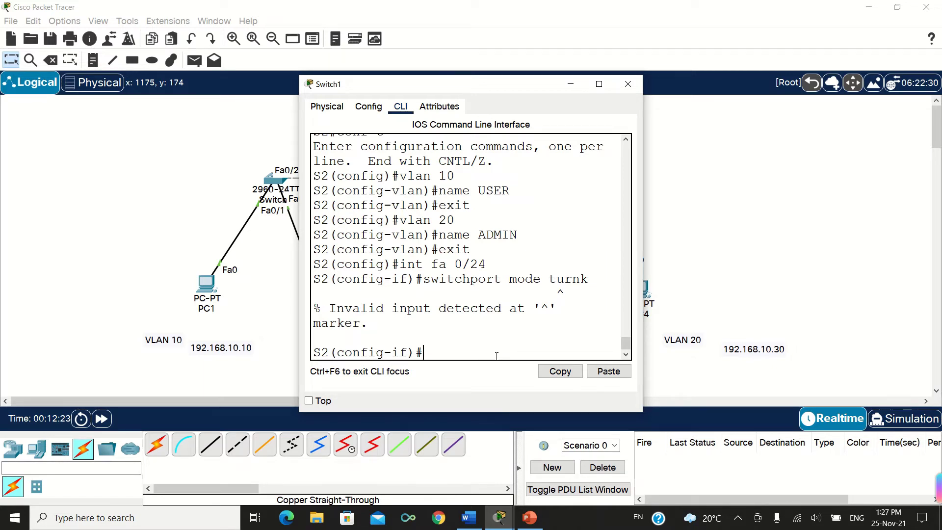
# Configure interface fa 0/24 on S2 with switchport mode trunk, exit interface configuration, and close the switch's window
pyautogui.write('int fa 0/24')
pyautogui.press('Return')
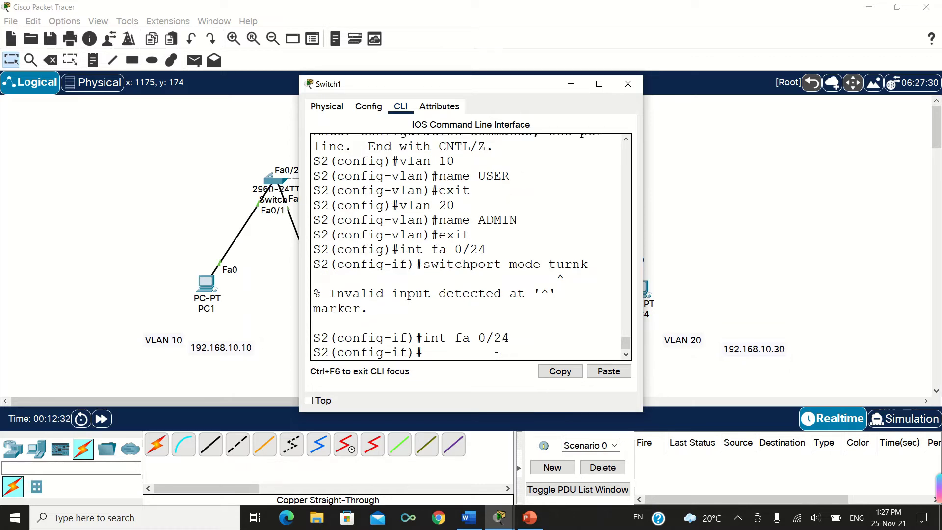
pyautogui.write('switchport mode')
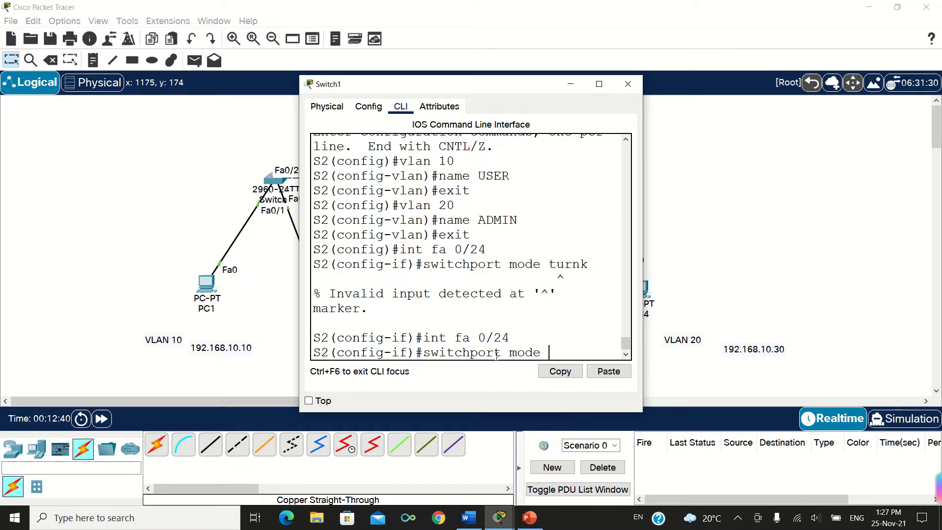
pyautogui.write(' trunk')
pyautogui.press('Return')
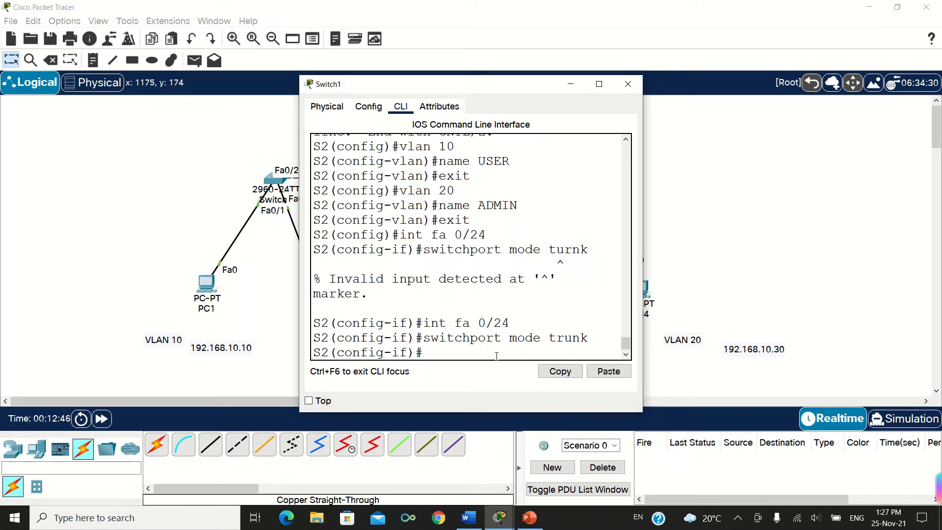
pyautogui.write('exit')
pyautogui.press('Return')
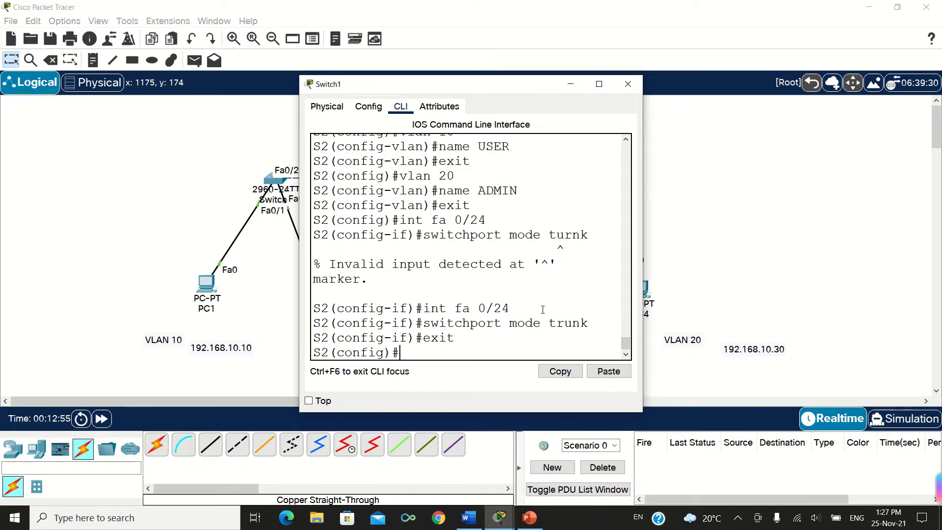
pyautogui.click(628, 84)
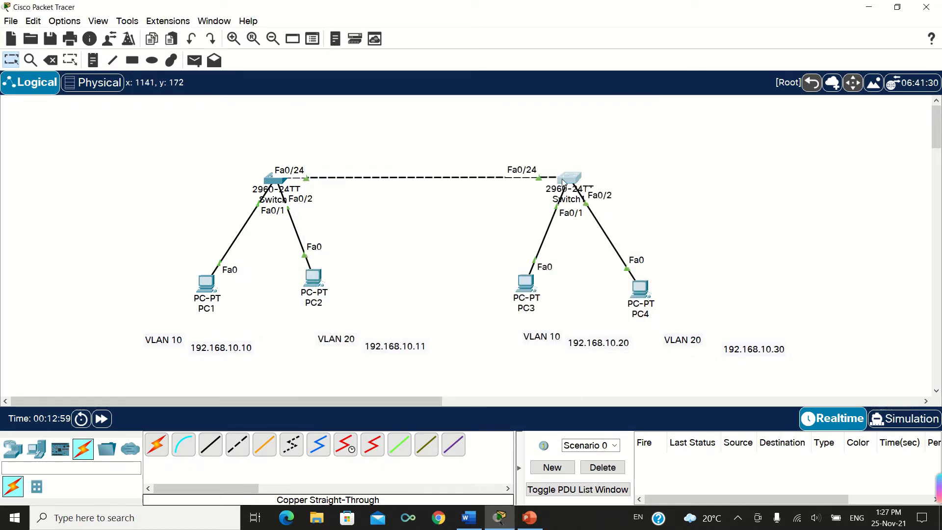
# Shift PC3, PC4 and PC1 slightly within the topology layout
pyautogui.moveTo(529, 290); pyautogui.dragTo(535, 300)
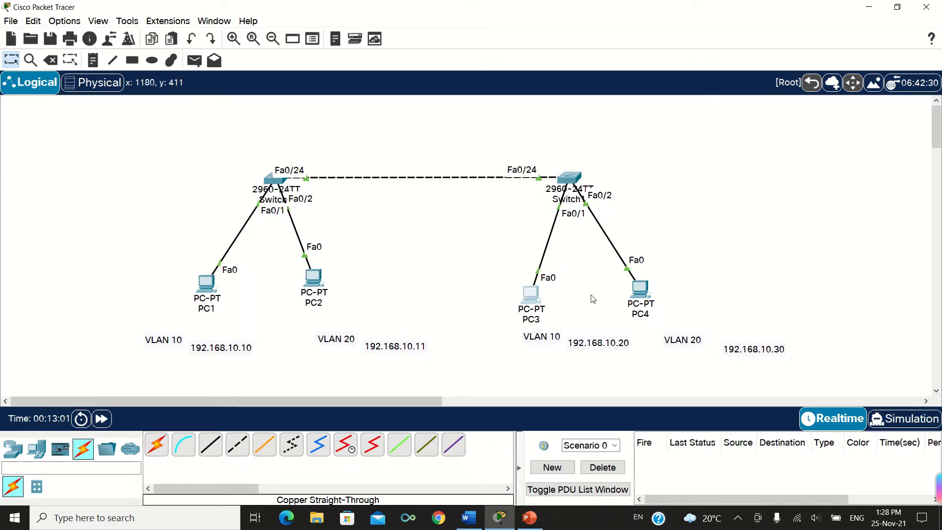
pyautogui.moveTo(638, 304); pyautogui.dragTo(647, 302)
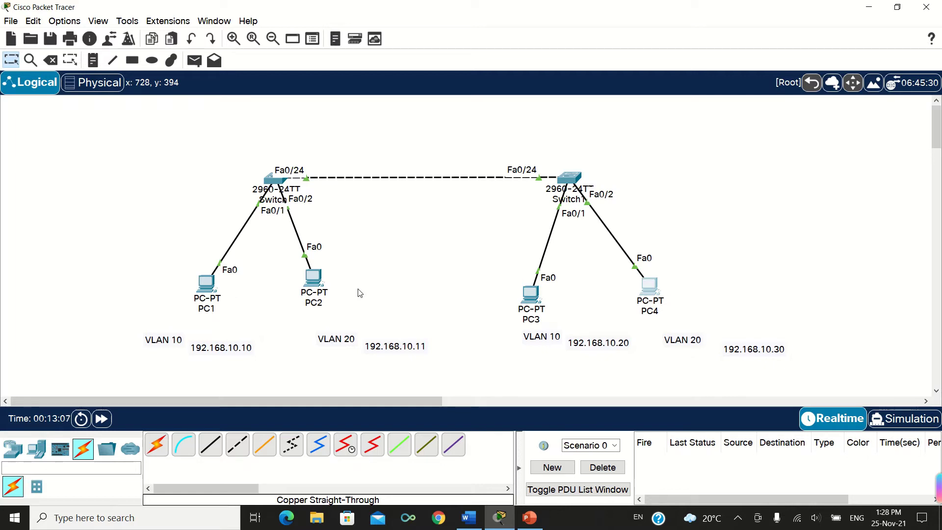
pyautogui.moveTo(215, 295); pyautogui.dragTo(211, 294)
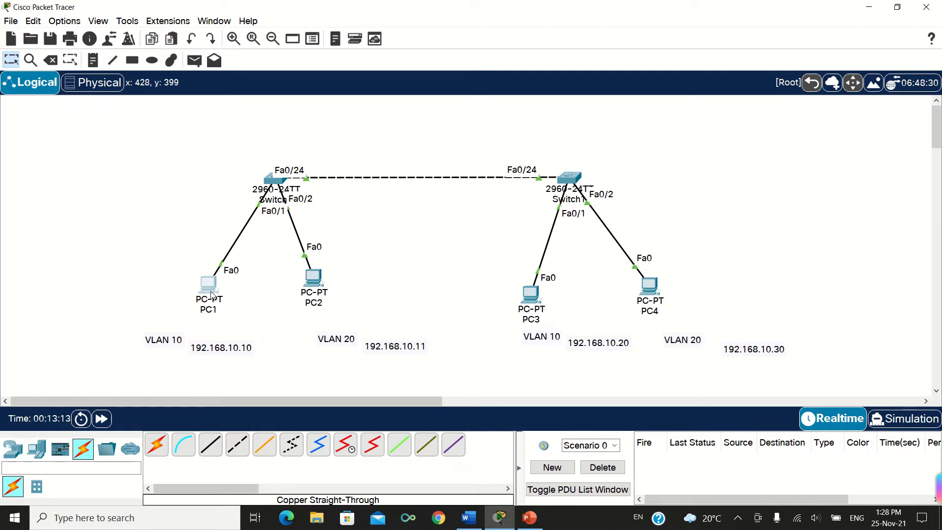
# Assign PC1 the static IPv4 address 192.168.10.10 with subnet mask 255.255.255.0 and close its window
pyautogui.click(211, 294)
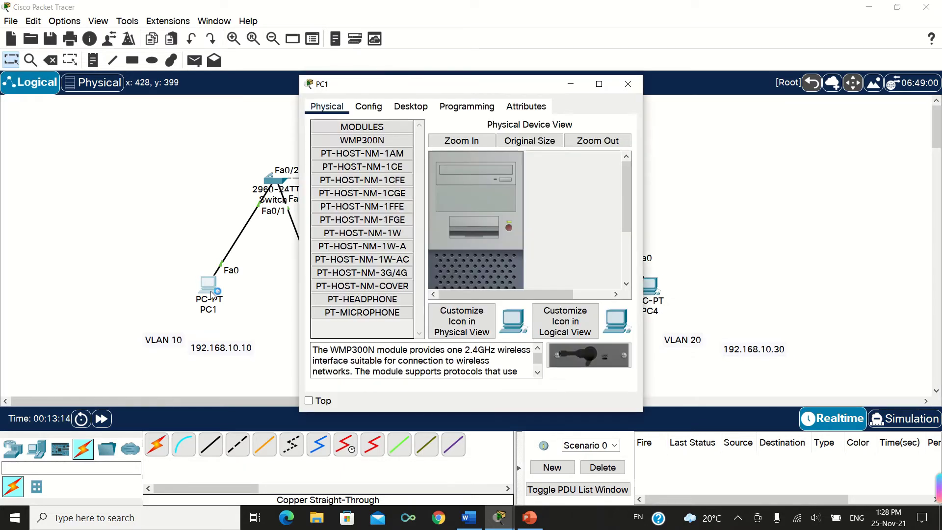
pyautogui.click(412, 109)
pyautogui.click(341, 142)
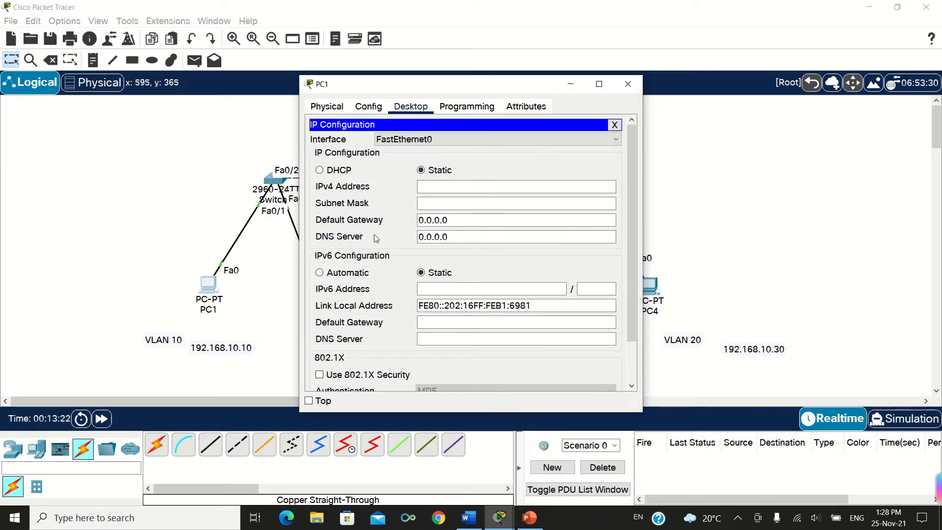
pyautogui.click(436, 187)
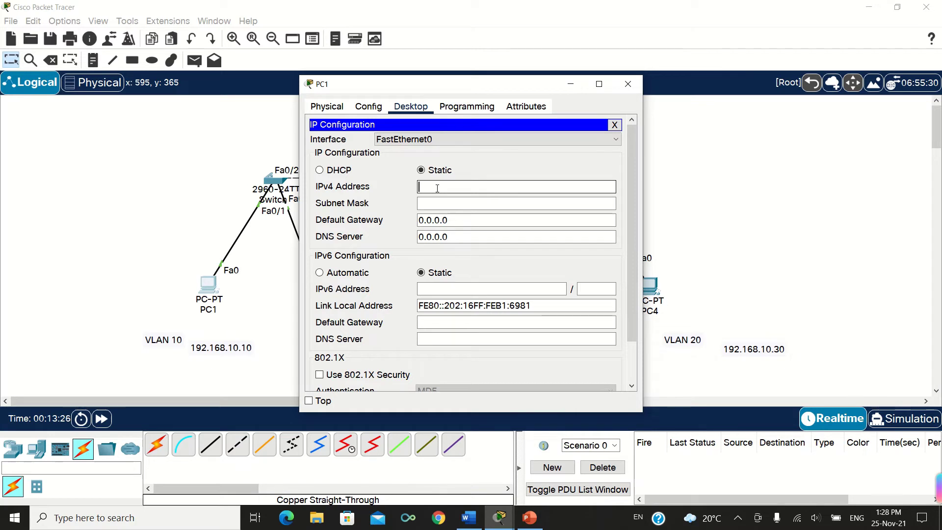
pyautogui.write('192.168.10.10')
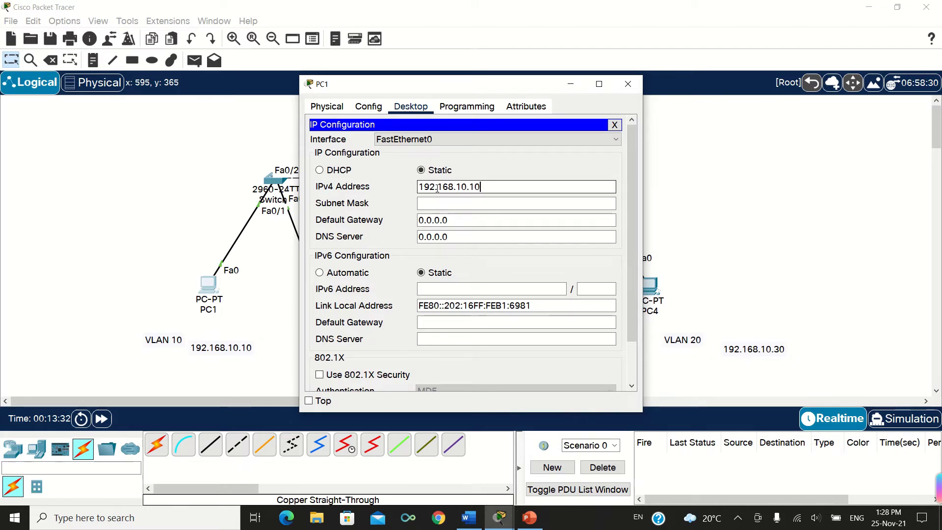
pyautogui.click(466, 203)
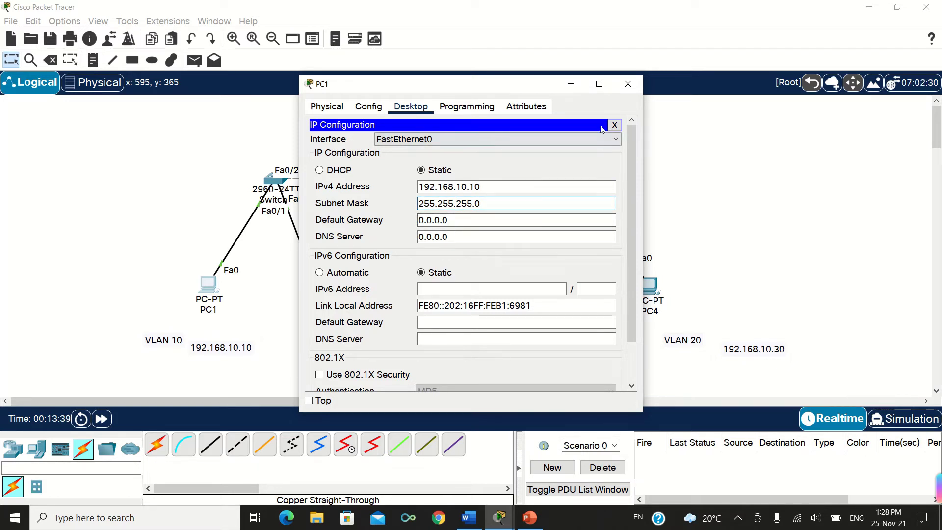
pyautogui.click(628, 84)
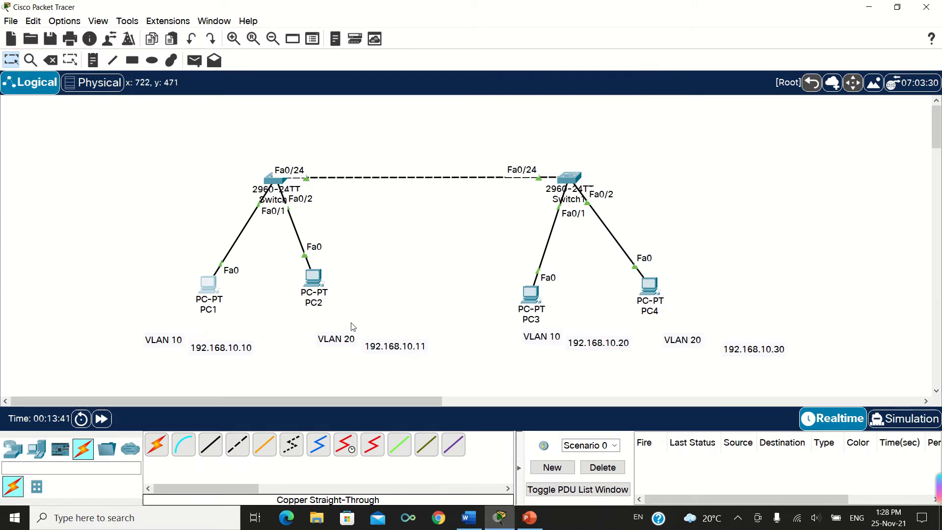
# Assign PC2 the static IPv4 address 192.168.10.11 with subnet mask 255.255.255.0 and close its window
pyautogui.click(319, 290)
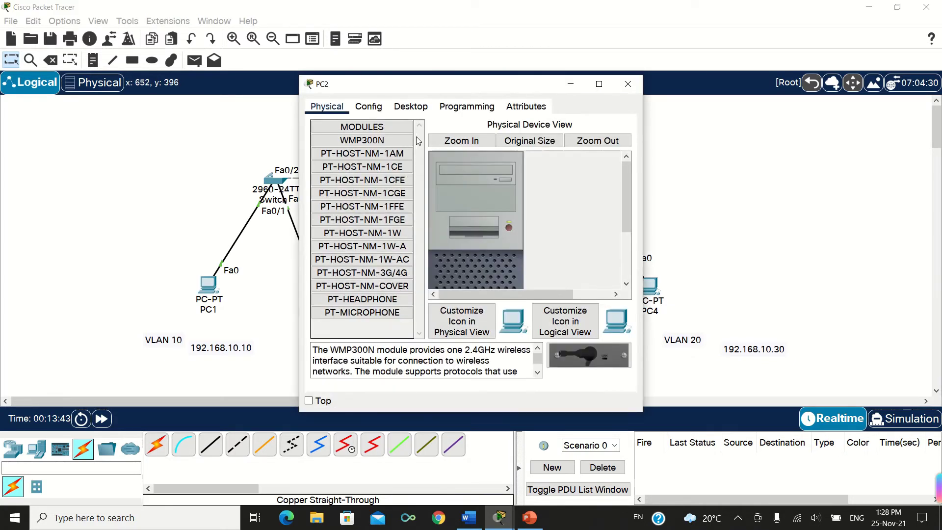
pyautogui.click(415, 108)
pyautogui.click(352, 144)
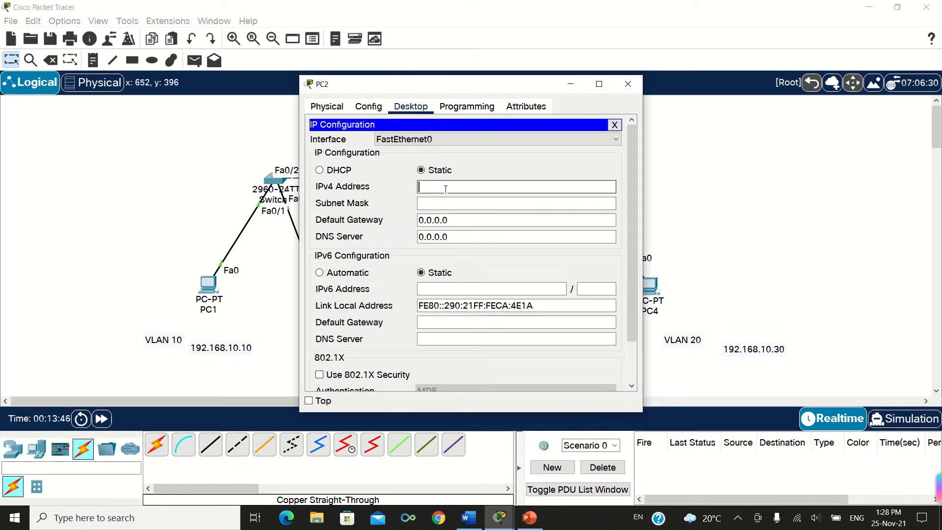
pyautogui.moveTo(455, 86); pyautogui.dragTo(595, 78)
pyautogui.write('1')
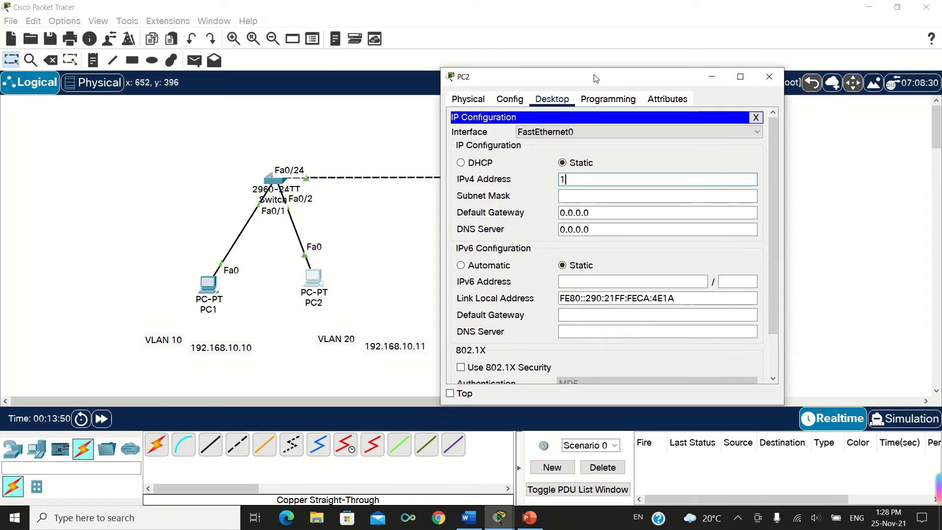
pyautogui.write('92.168')
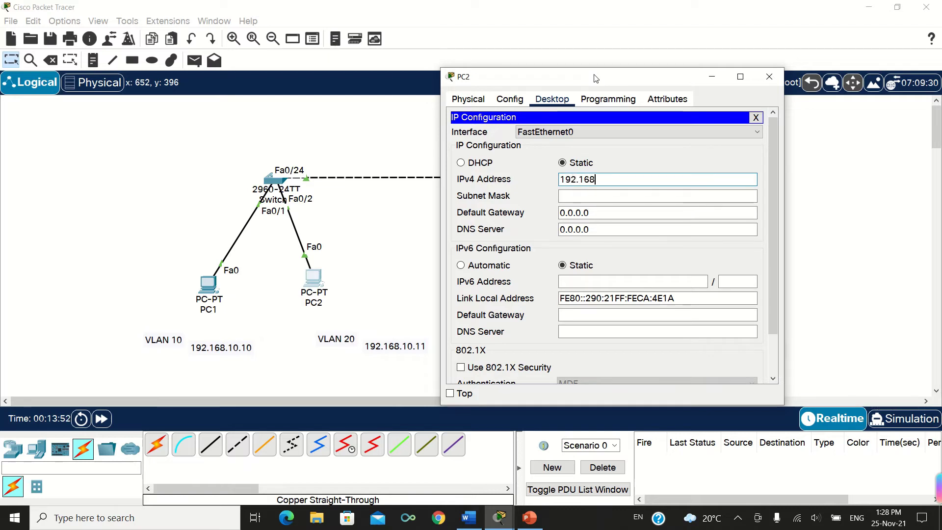
pyautogui.write('.10.')
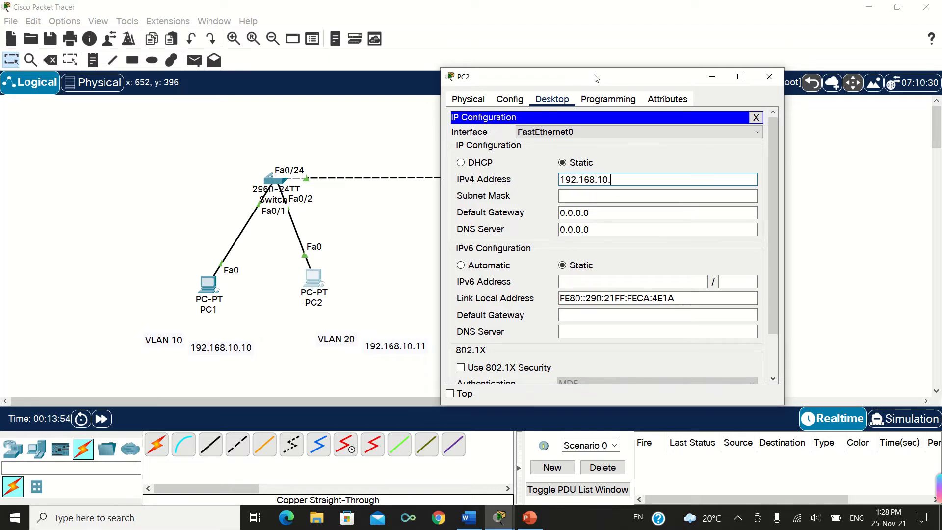
pyautogui.write('11')
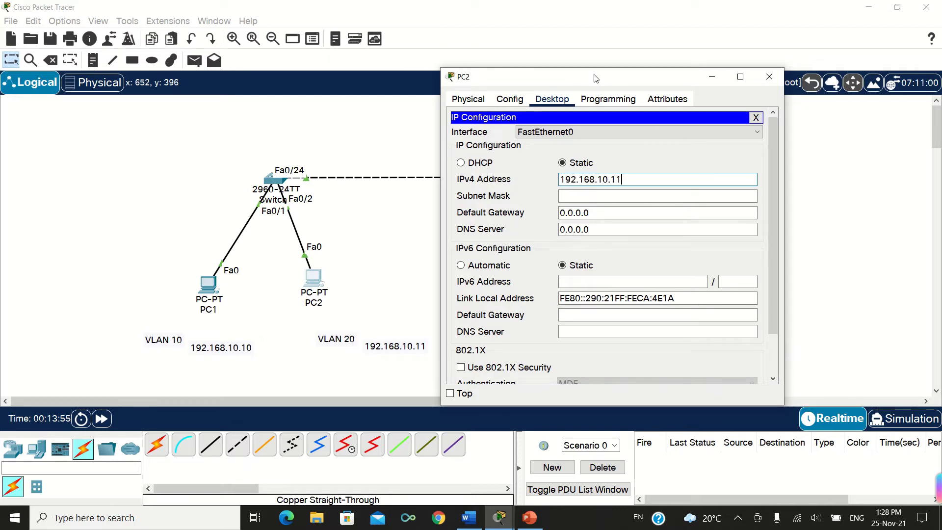
pyautogui.click(569, 196)
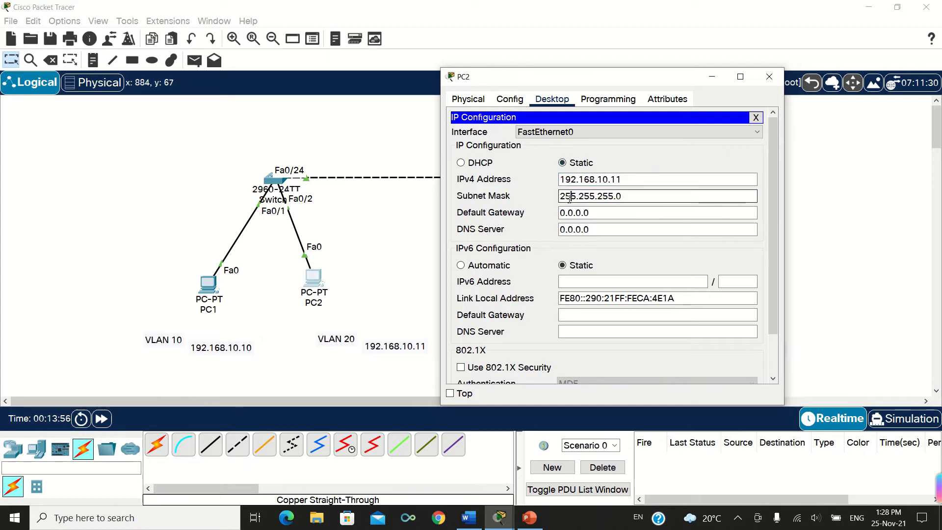
pyautogui.click(768, 76)
# Assign PC3 the static IPv4 address 192.168.10.20 with subnet mask 255.255.255.0 and close its window
pyautogui.click(530, 293)
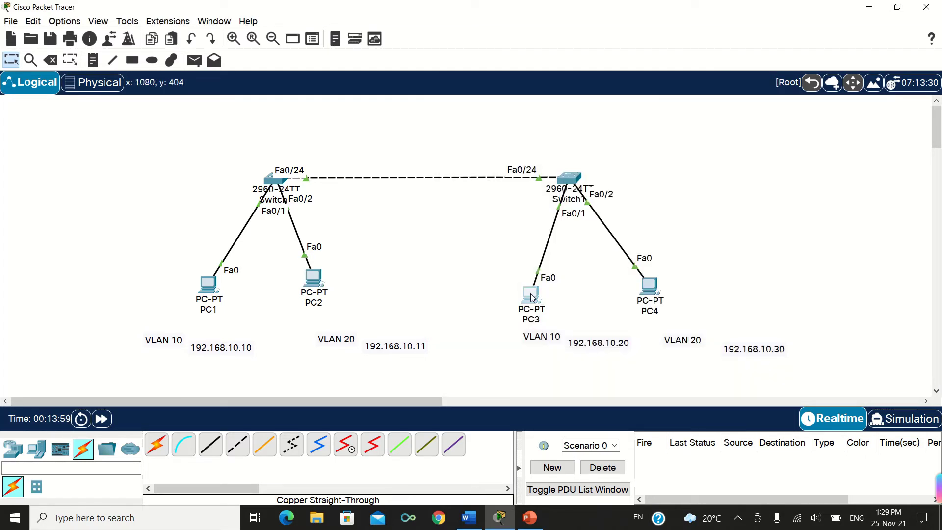
pyautogui.click(412, 106)
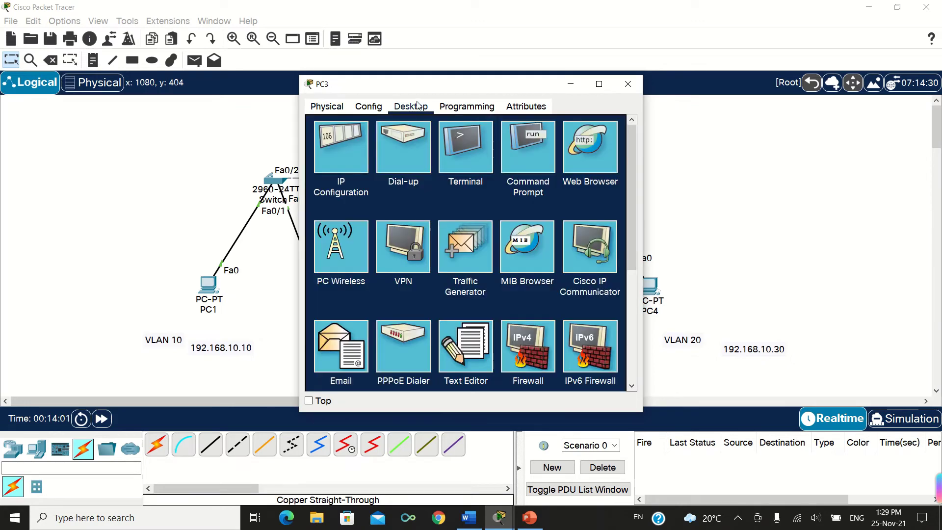
pyautogui.moveTo(423, 84); pyautogui.dragTo(331, 72)
pyautogui.click(254, 140)
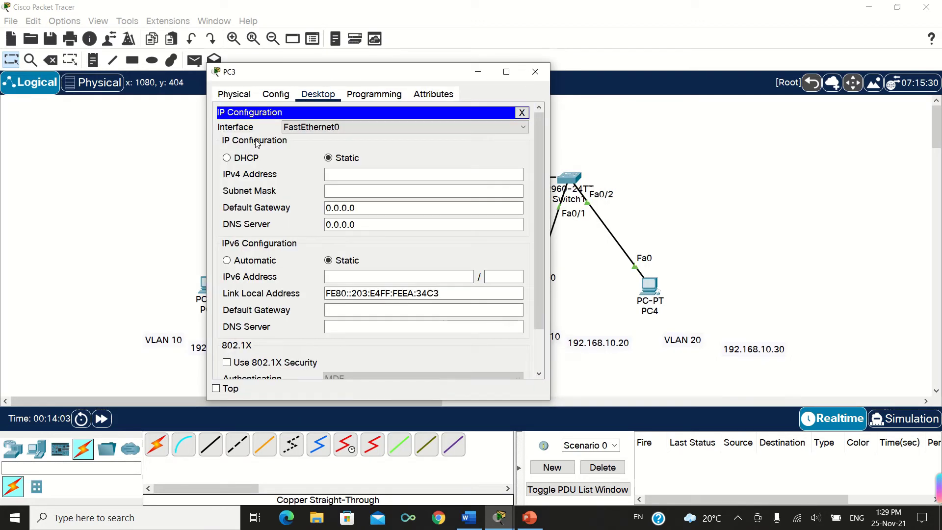
pyautogui.click(339, 173)
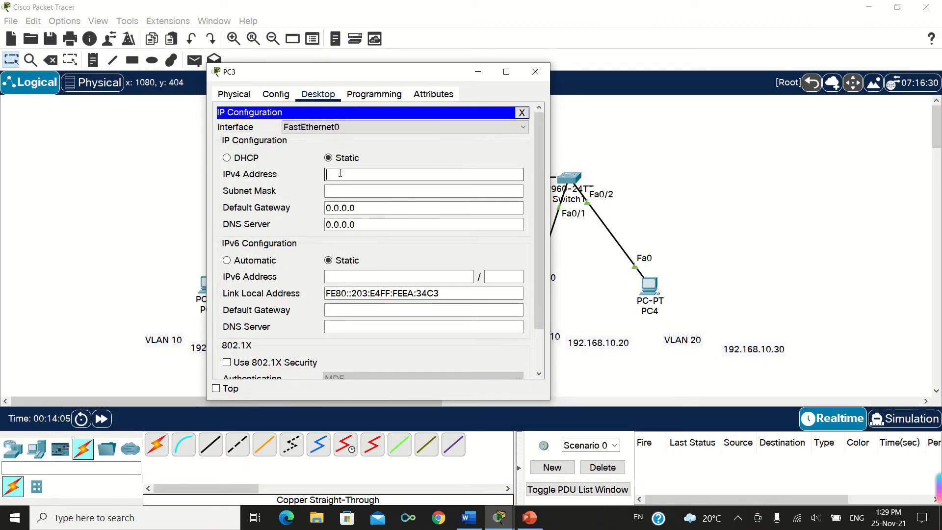
pyautogui.write('192.168.10')
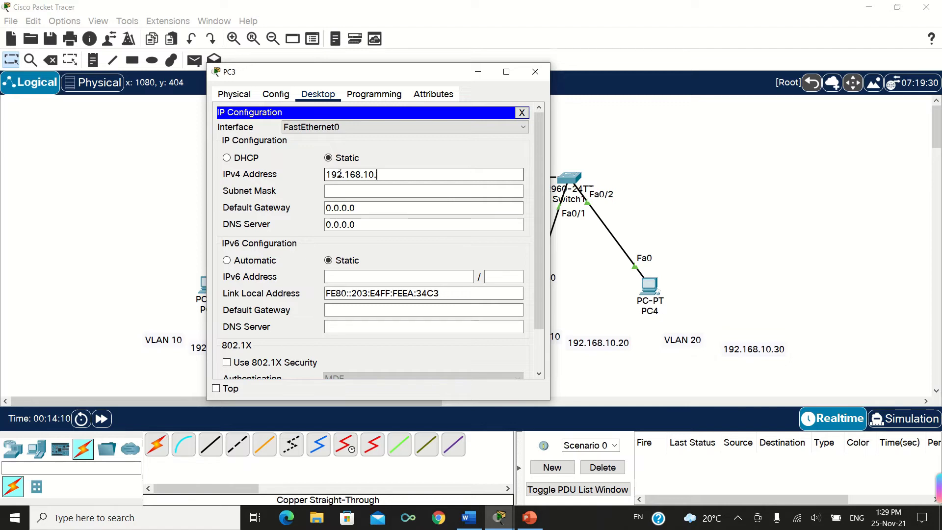
pyautogui.write('.20')
pyautogui.click(328, 189)
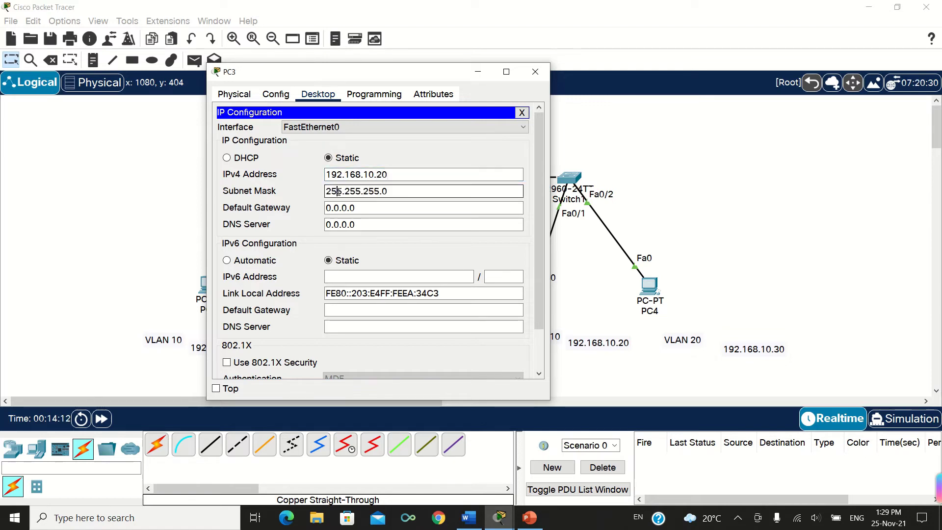
pyautogui.click(535, 73)
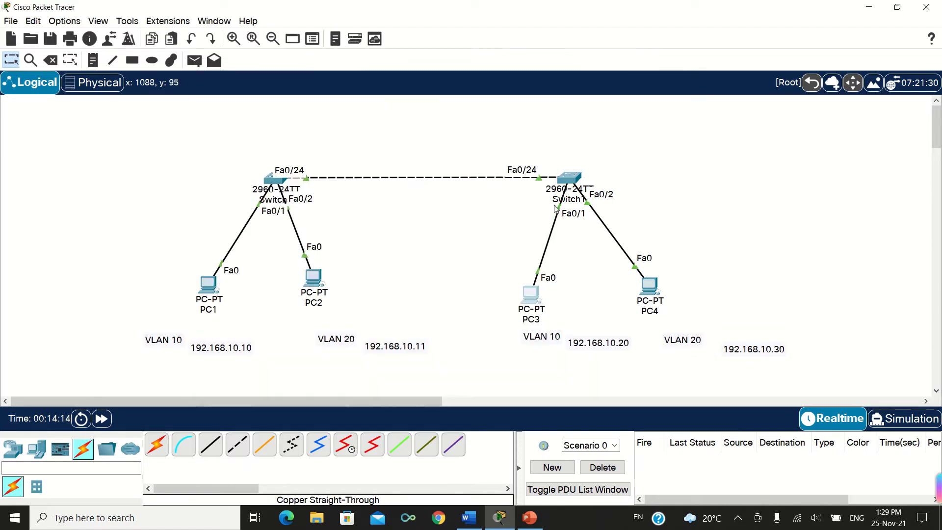
# Assign PC4 the static IPv4 address 192.168.10.30 with subnet mask 255.255.255.0 and close its window
pyautogui.moveTo(654, 300)
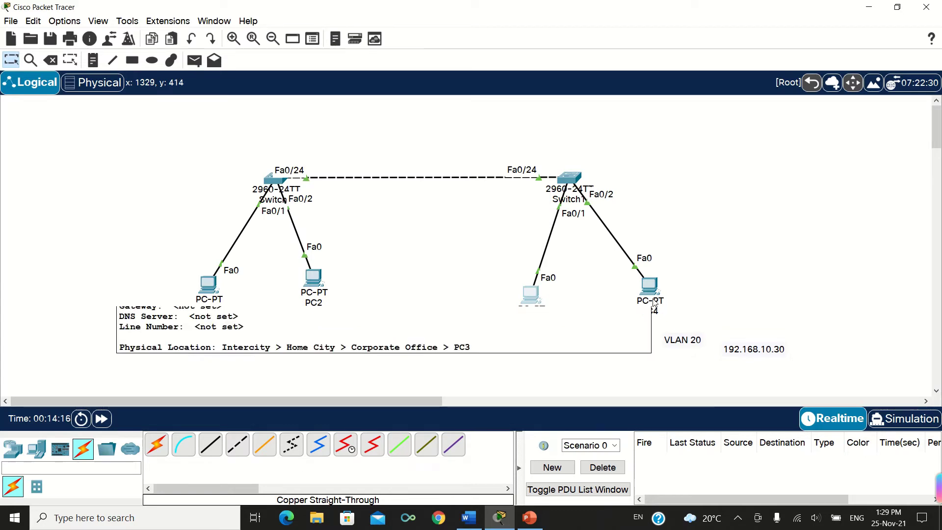
pyautogui.click(654, 296)
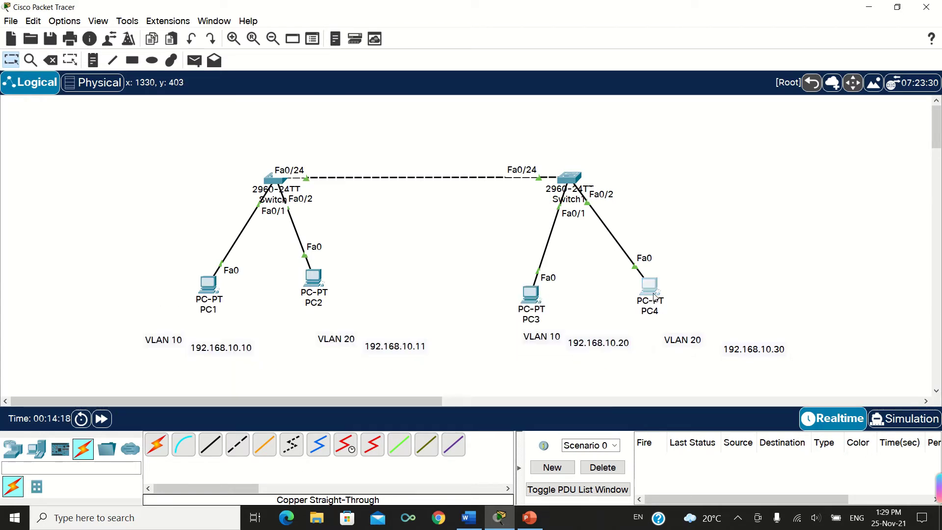
pyautogui.click(428, 111)
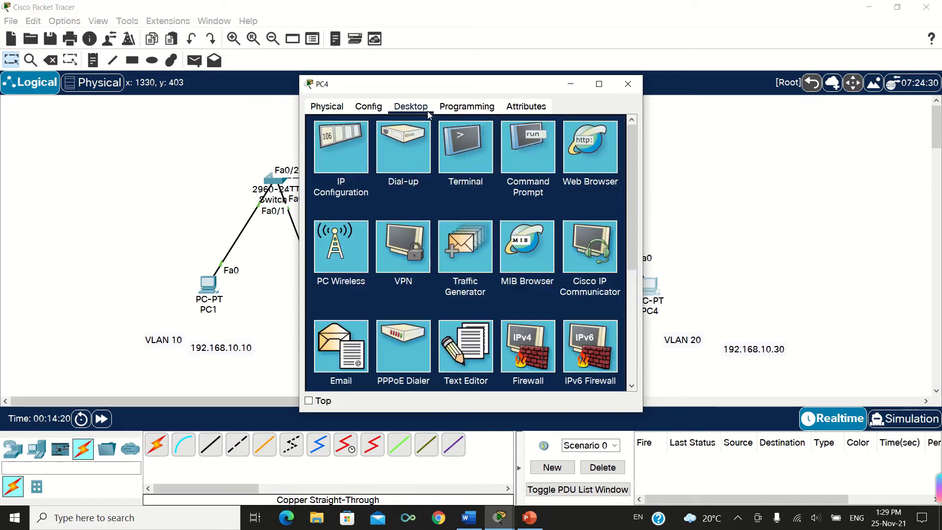
pyautogui.click(352, 137)
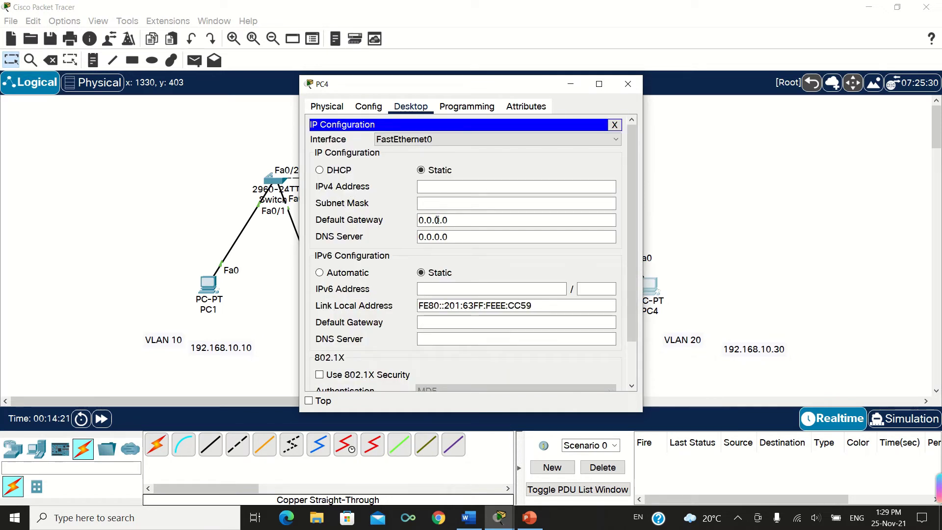
pyautogui.click(442, 189)
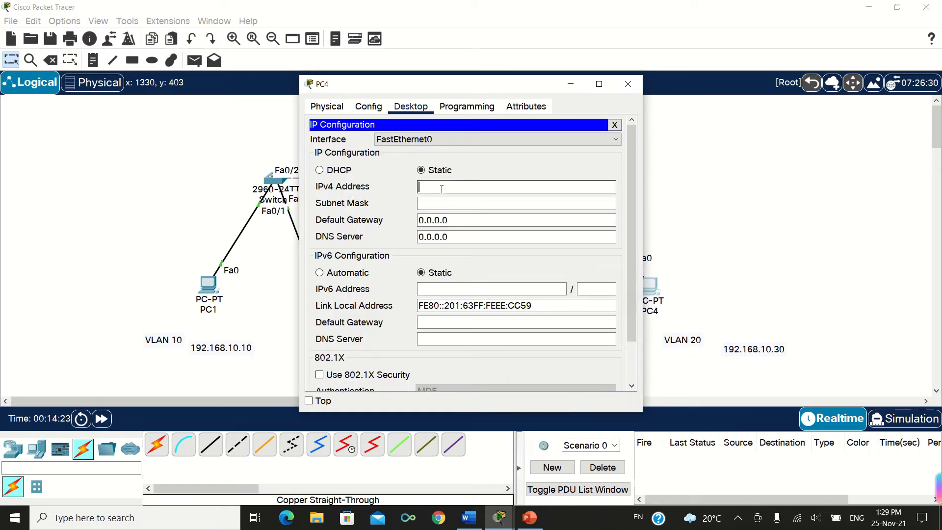
pyautogui.write('192.168.')
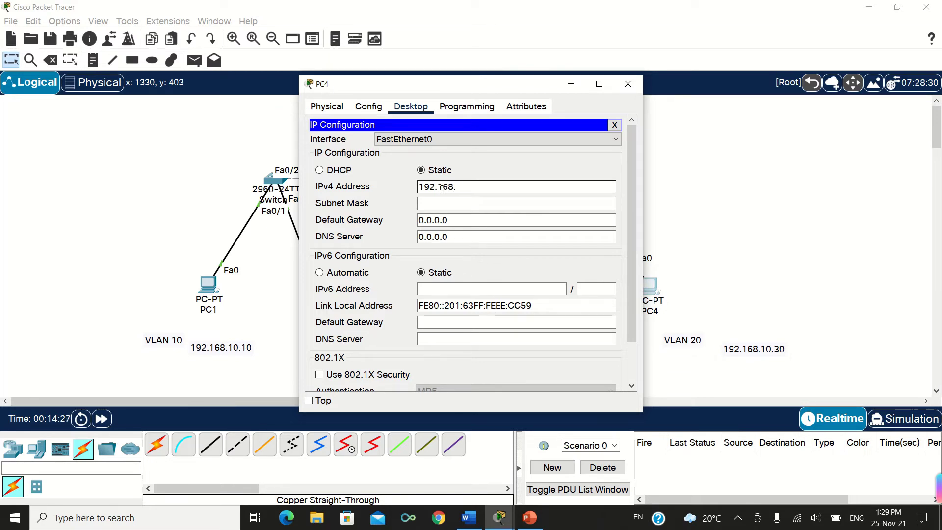
pyautogui.write('10.30')
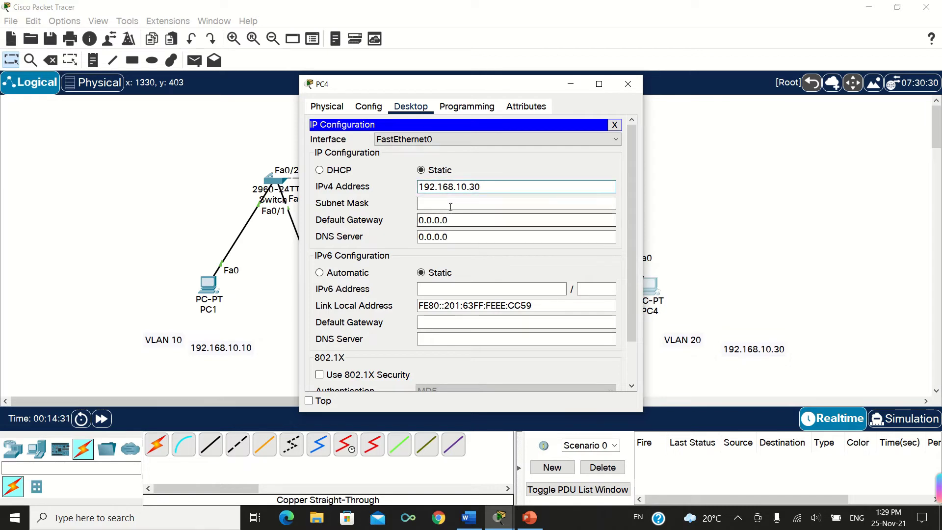
pyautogui.click(505, 203)
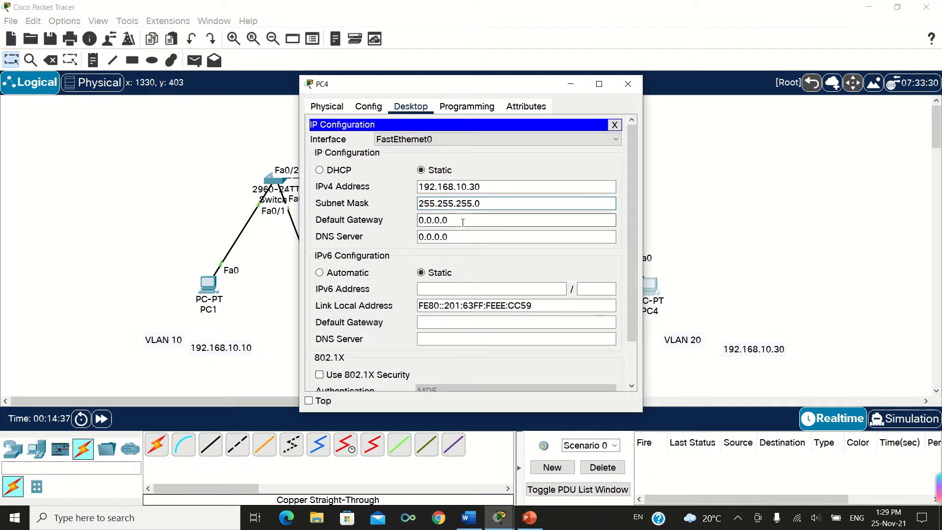
pyautogui.click(628, 85)
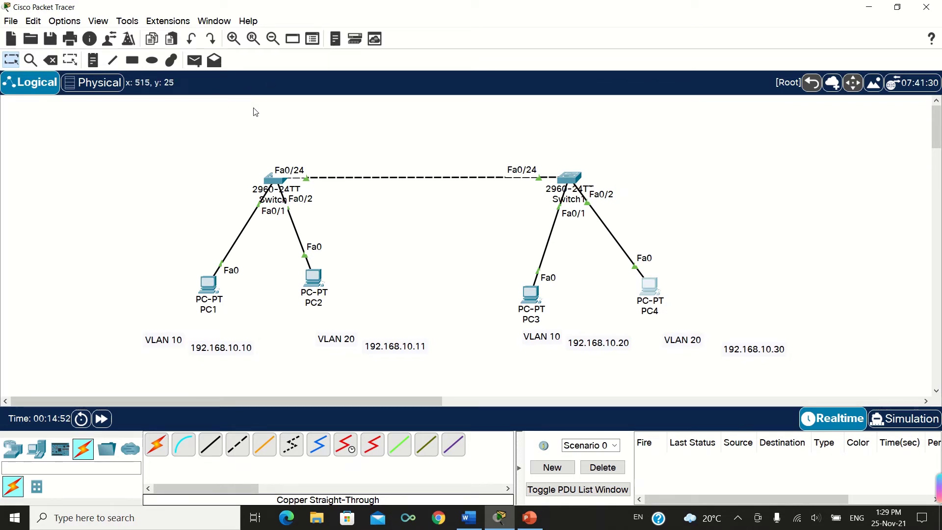
# Test connectivity by sending one simple PDU from PC1 to PC2 and another from PC3 to PC4
pyautogui.click(199, 64)
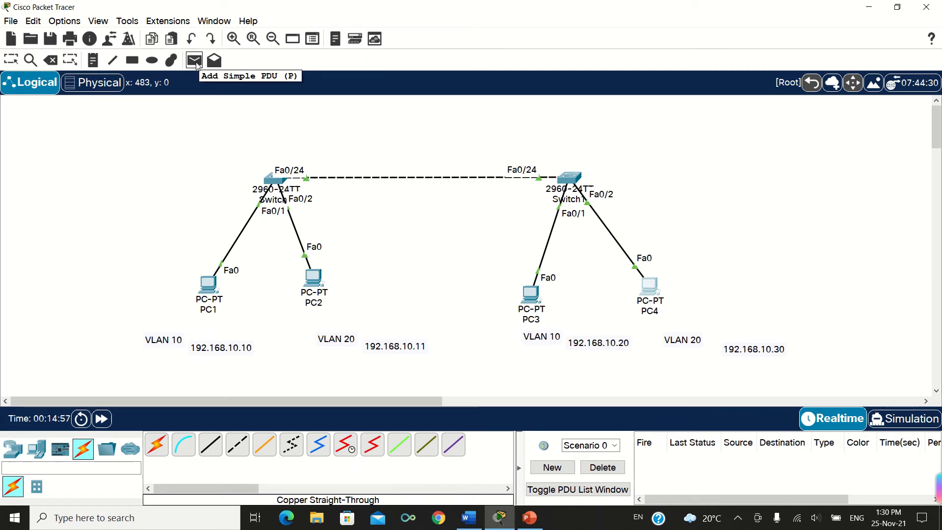
pyautogui.click(195, 64)
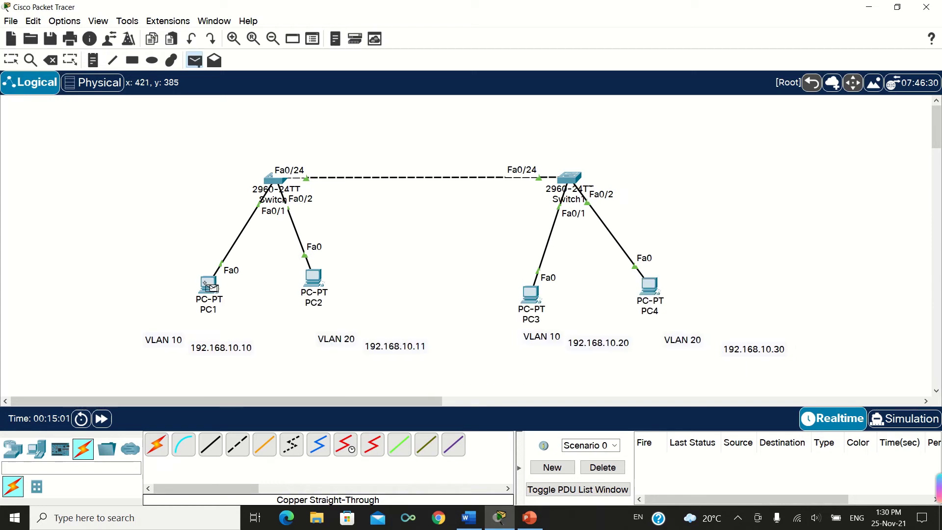
pyautogui.click(207, 284)
pyautogui.click(314, 284)
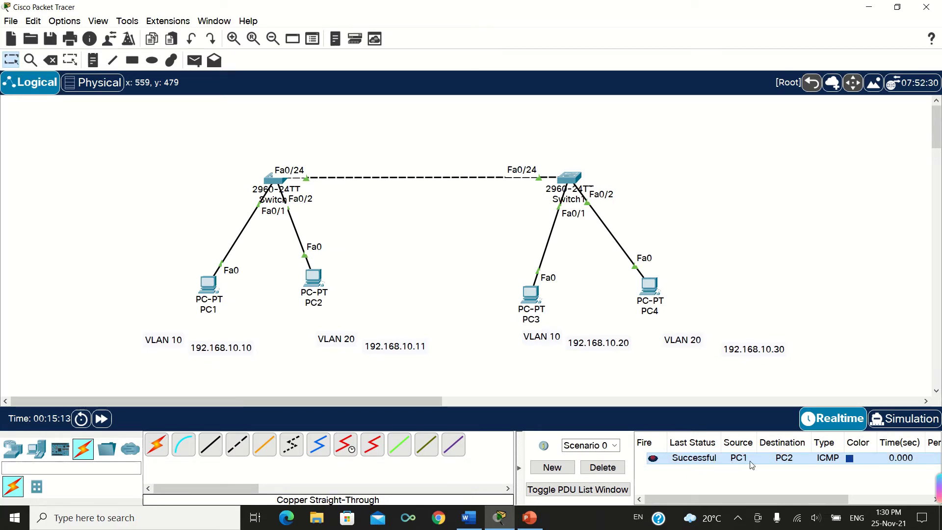
pyautogui.click(193, 60)
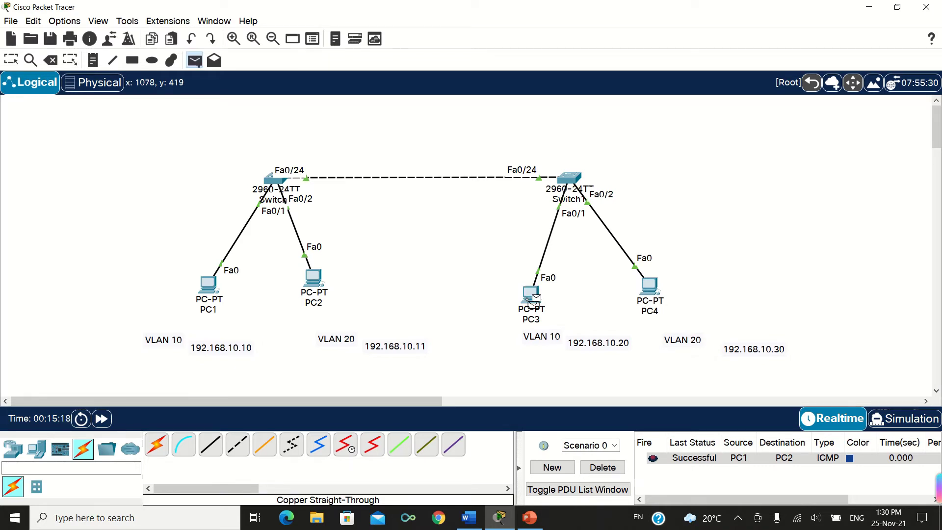
pyautogui.click(647, 290)
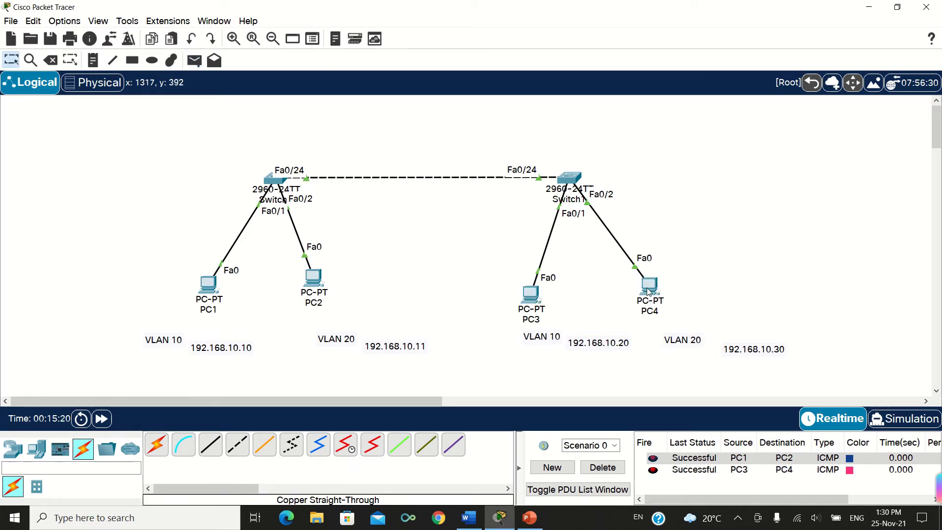
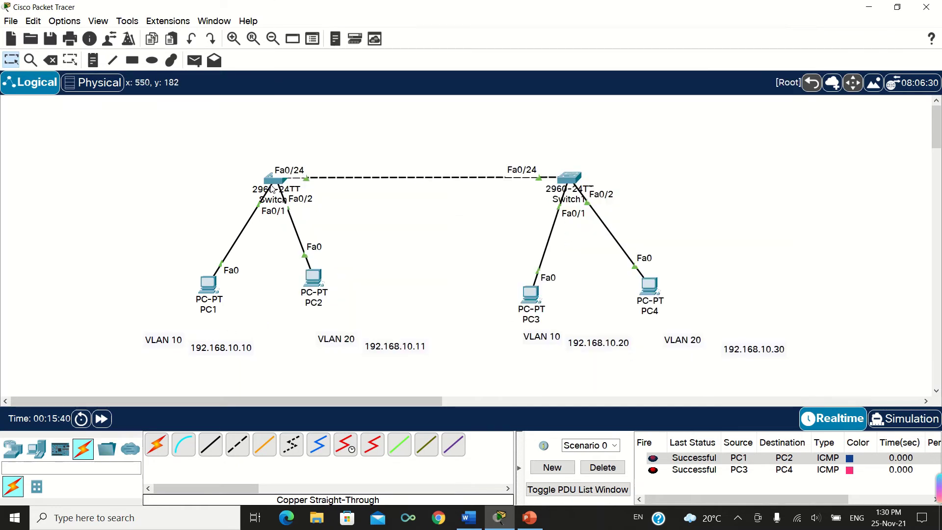
# On switch S1, enter the configuration of interface Fa0/1 and set it to access mode with switchport mode access
pyautogui.moveTo(200, 283)
pyautogui.mouseDown()
pyautogui.moveTo(128, 284)
pyautogui.moveTo(213, 295)
pyautogui.mouseUp()
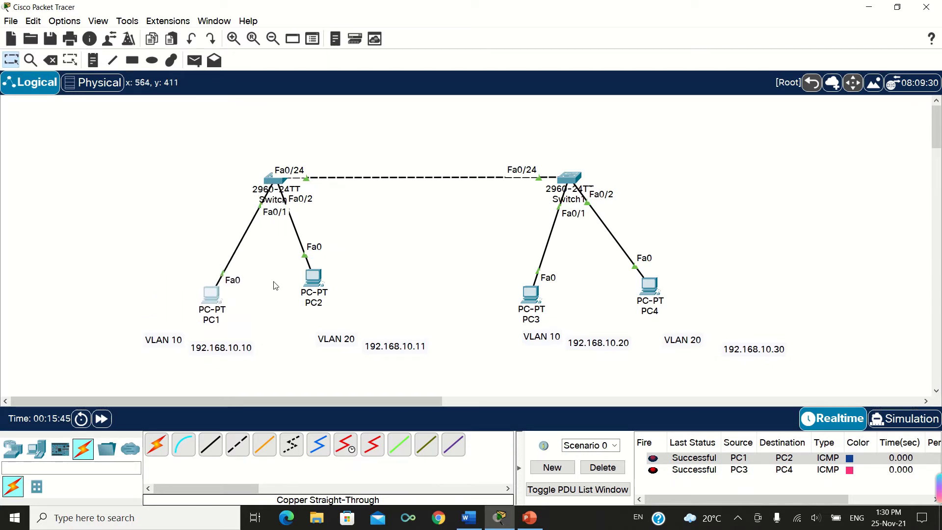
pyautogui.doubleClick(273, 182)
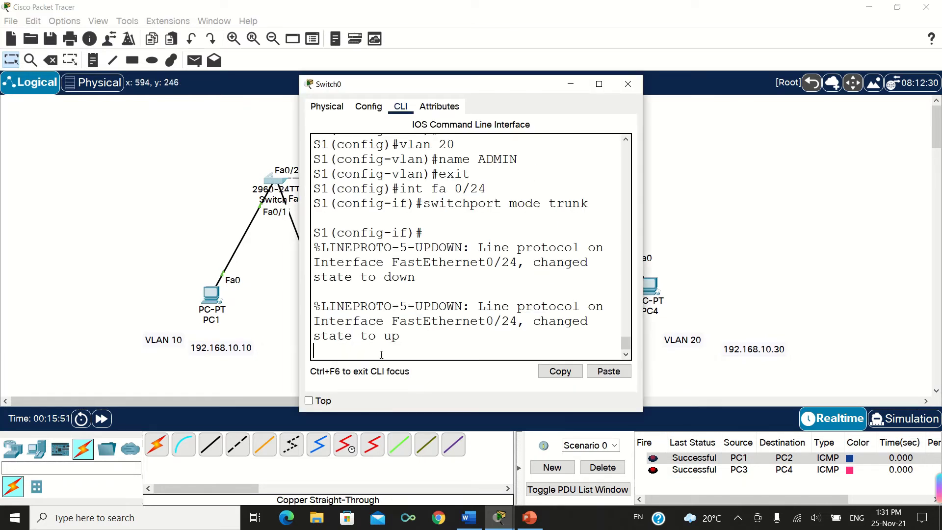
pyautogui.press('Return')
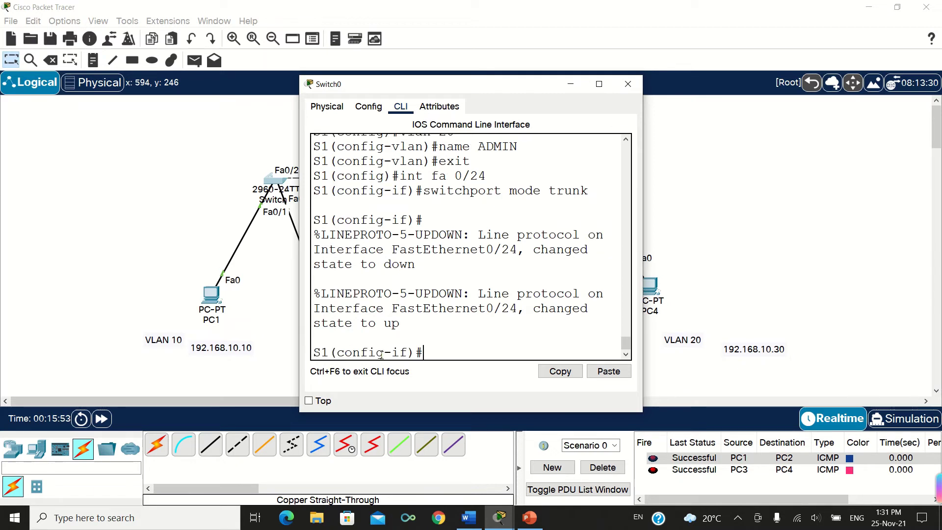
pyautogui.write('e')
pyautogui.press('BackSpace')
pyautogui.write('int fa 0/1')
pyautogui.moveTo(483, 86); pyautogui.dragTo(526, 81)
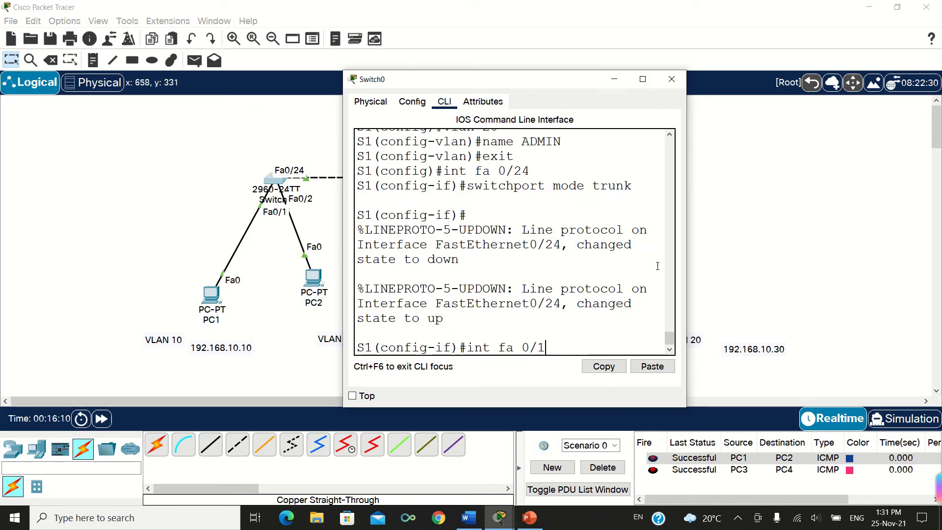
pyautogui.press('Return')
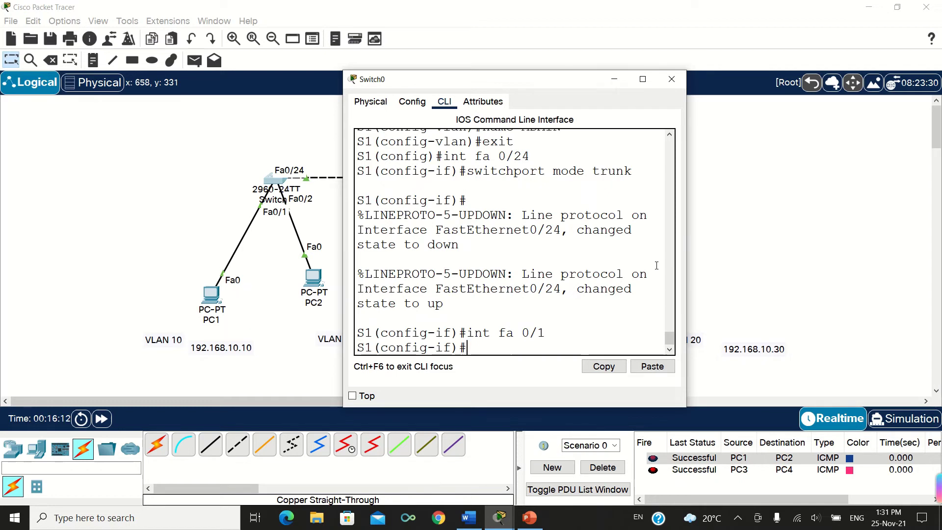
pyautogui.write('switchport')
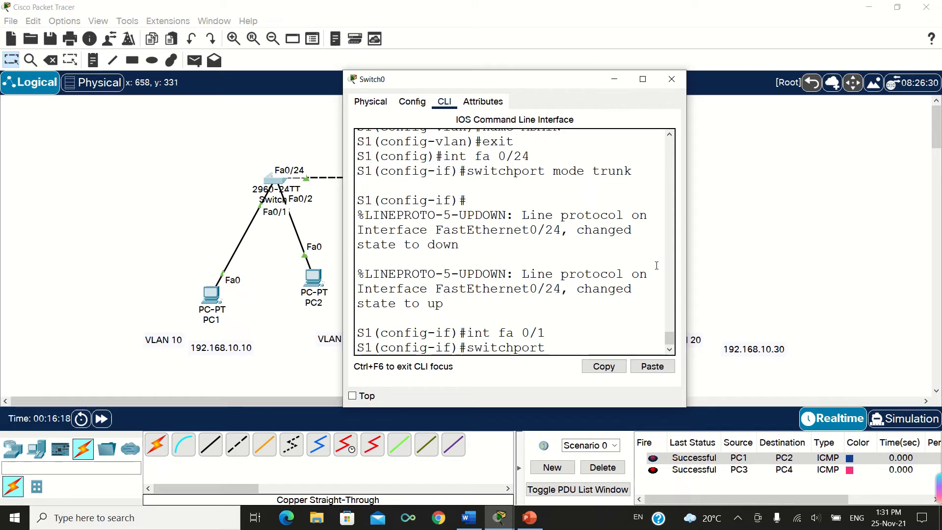
pyautogui.write(' mode acce')
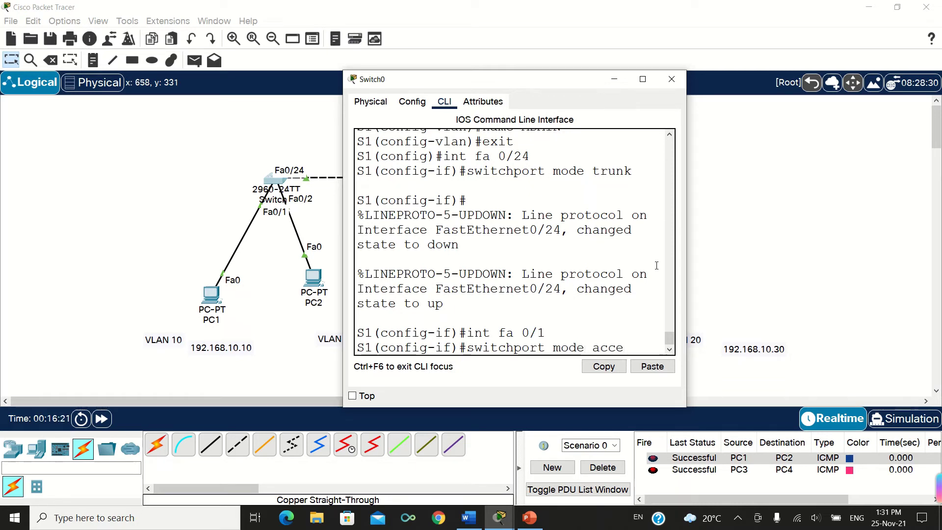
pyautogui.write('ss')
pyautogui.press('Return')
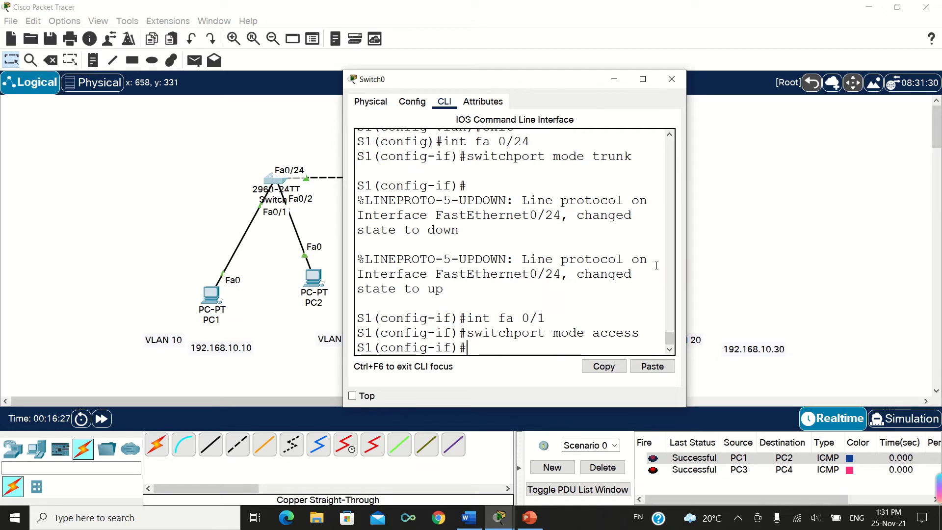
# Assign S1's Fa0/1 port to VLAN 10 with switchport access vlan 10 and exit the interface configuration
pyautogui.write('switch')
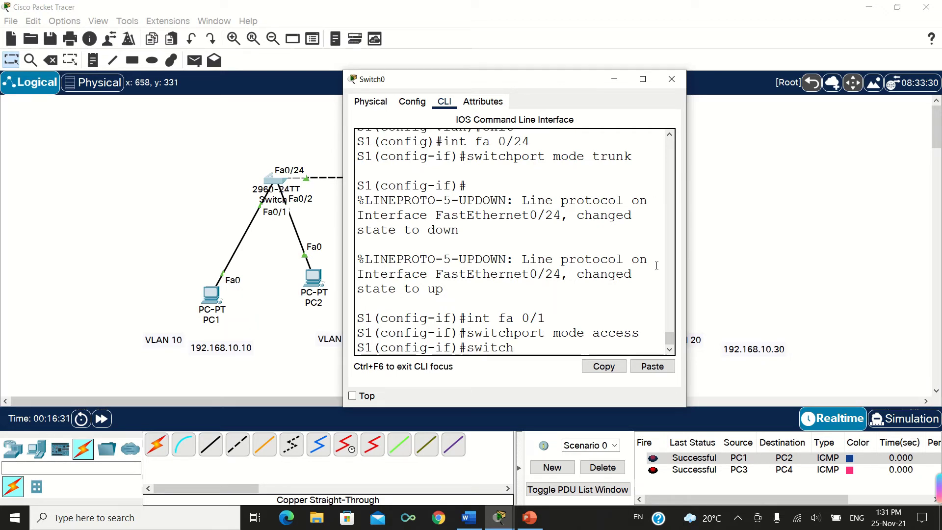
pyautogui.write('port access')
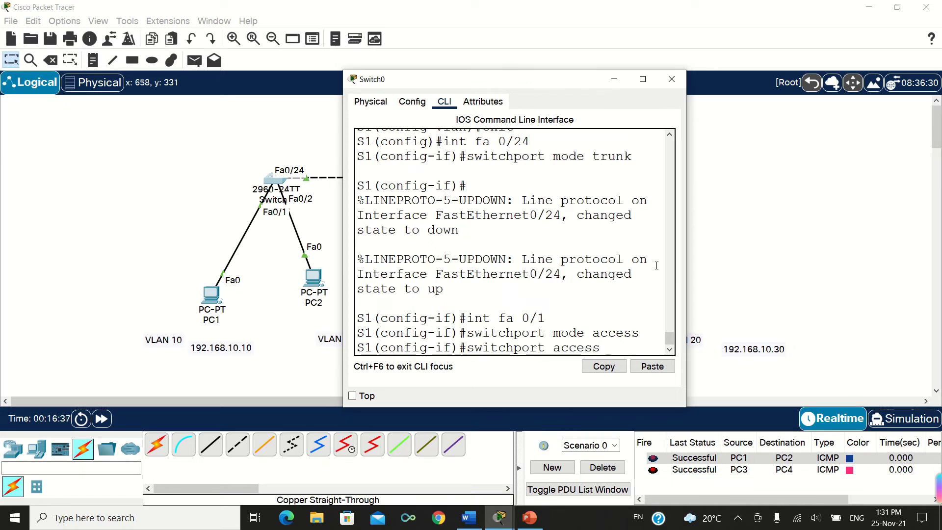
pyautogui.write(' vlan 10')
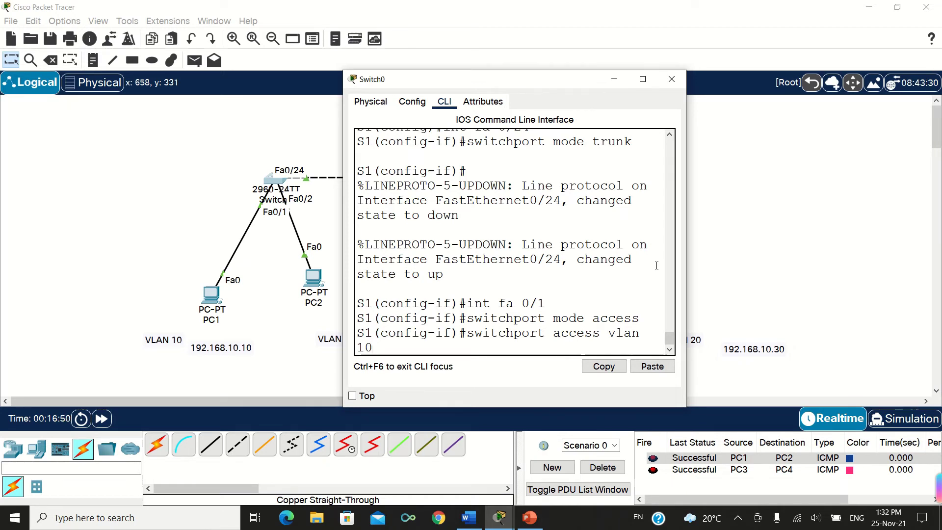
pyautogui.press('Return')
pyautogui.write('e')
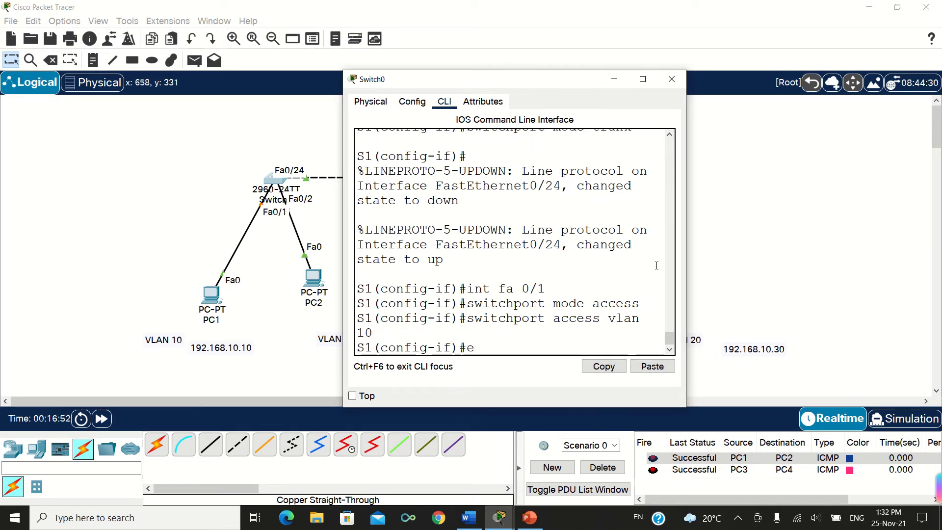
pyautogui.write('xit')
pyautogui.press('Return')
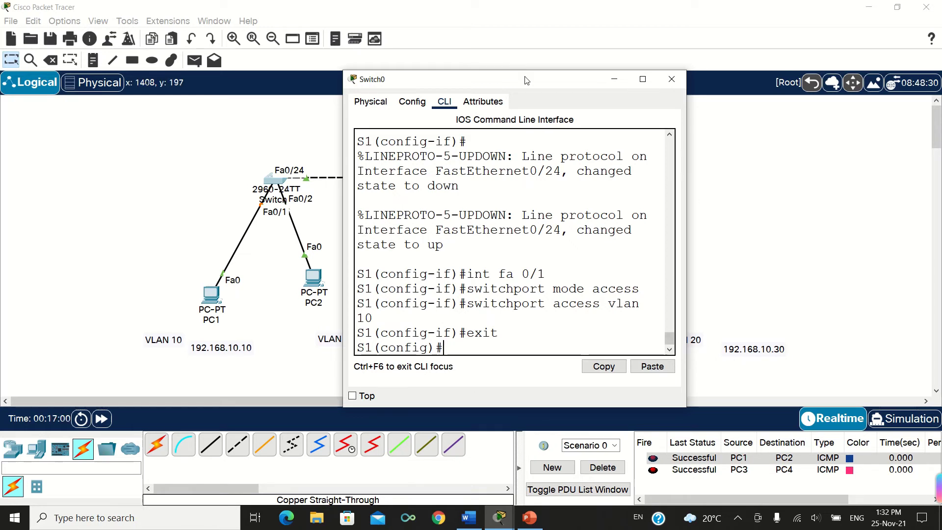
# Enter the configuration of interface Fa0/2 on S1 and set it to access mode with switchport mode access
pyautogui.moveTo(528, 80); pyautogui.dragTo(584, 65)
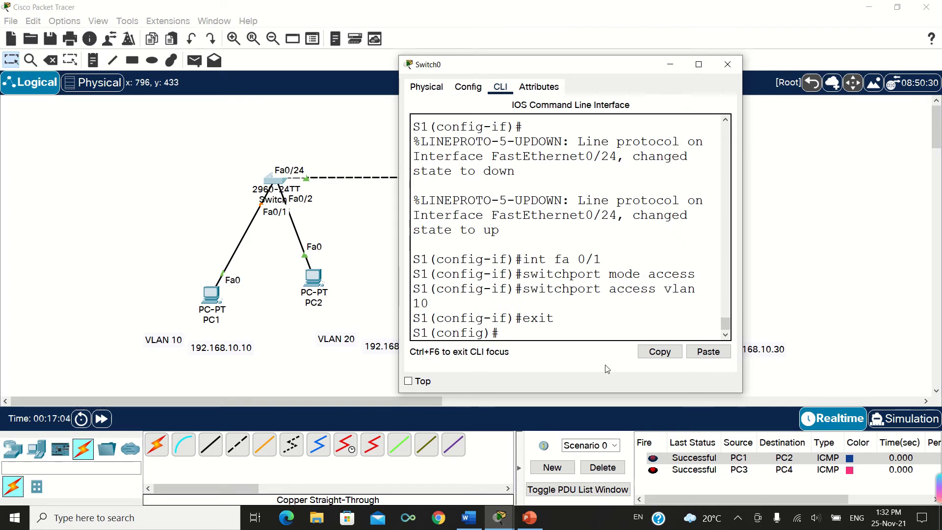
pyautogui.write('int fa 0/2')
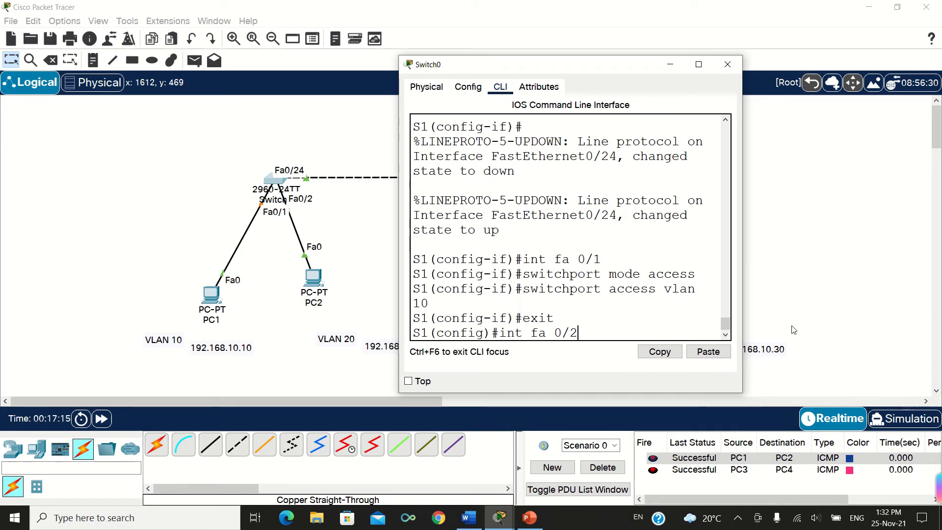
pyautogui.press('Return')
pyautogui.write('swi')
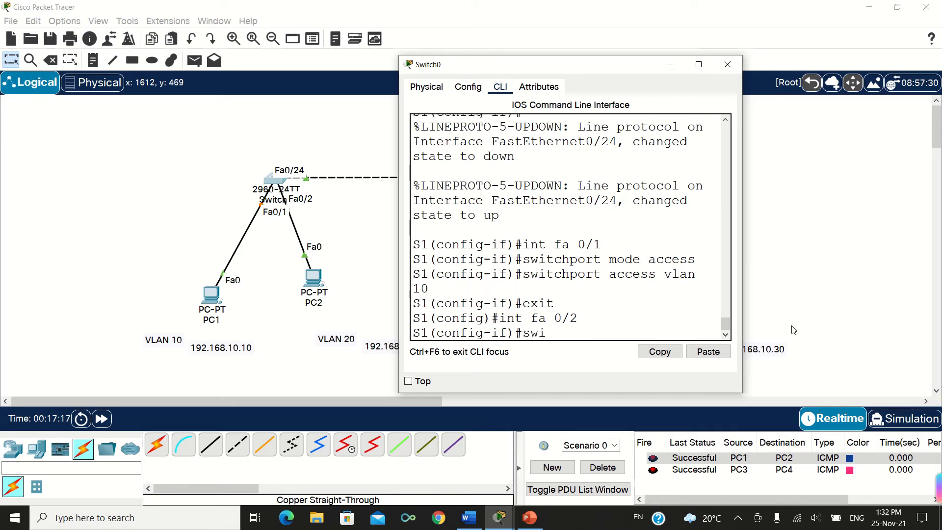
pyautogui.write('tchport')
pyautogui.write('mo')
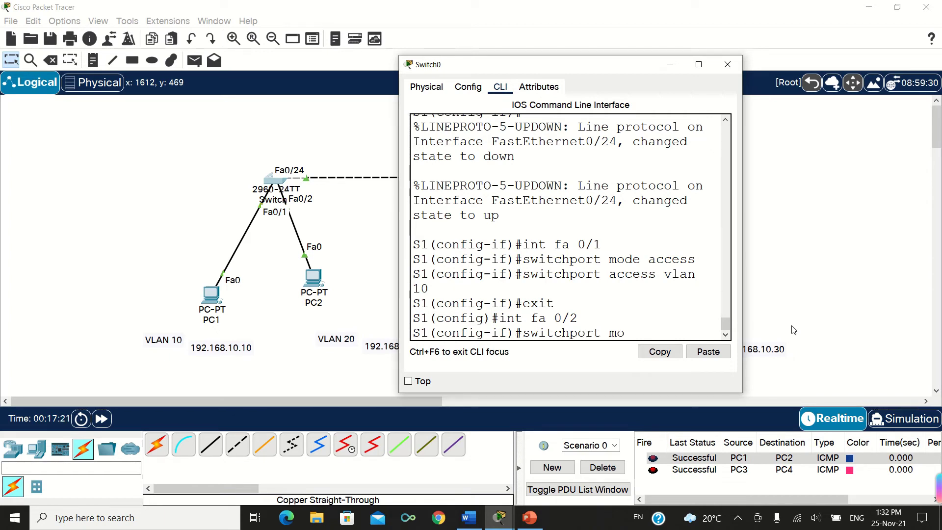
pyautogui.write('de access')
pyautogui.press('Return')
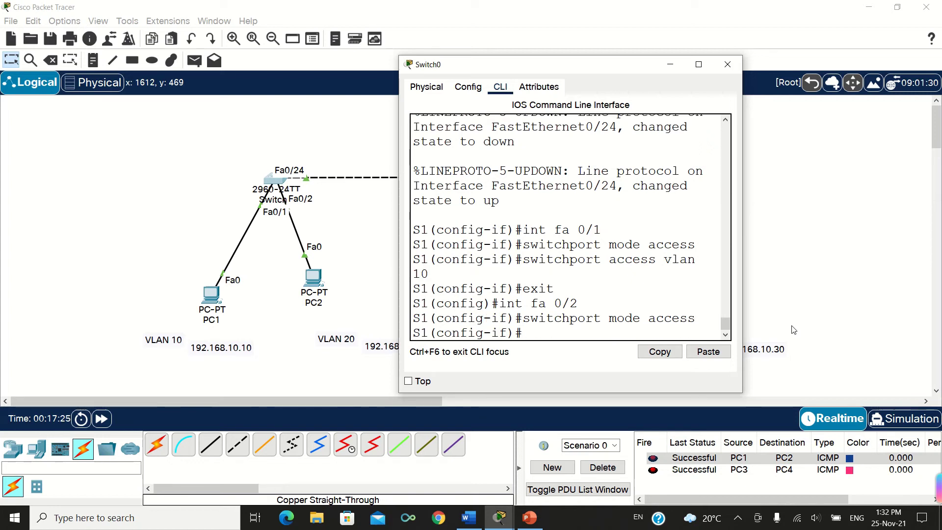
# Assign S1's Fa0/2 port to VLAN 20, exit the interface configuration, and put the switch window away
pyautogui.write('switchport access ')
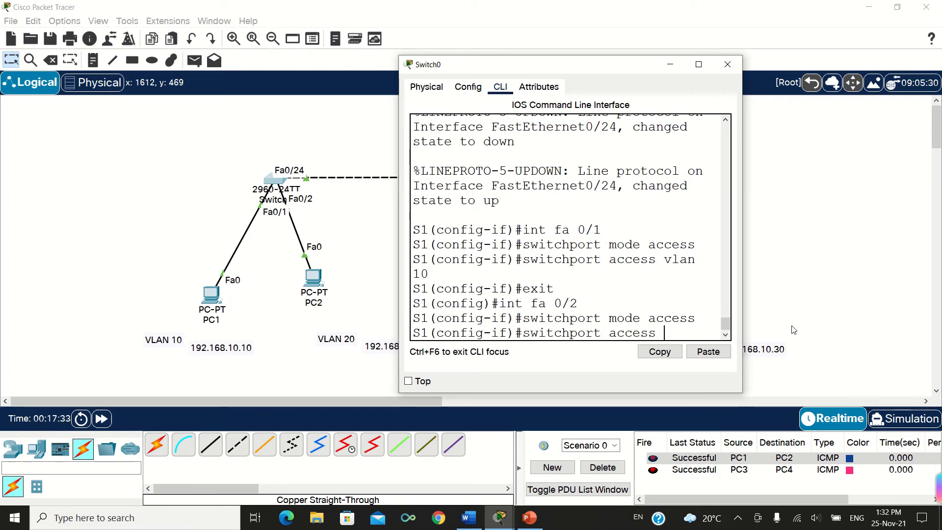
pyautogui.write('vlan 20')
pyautogui.press('Return')
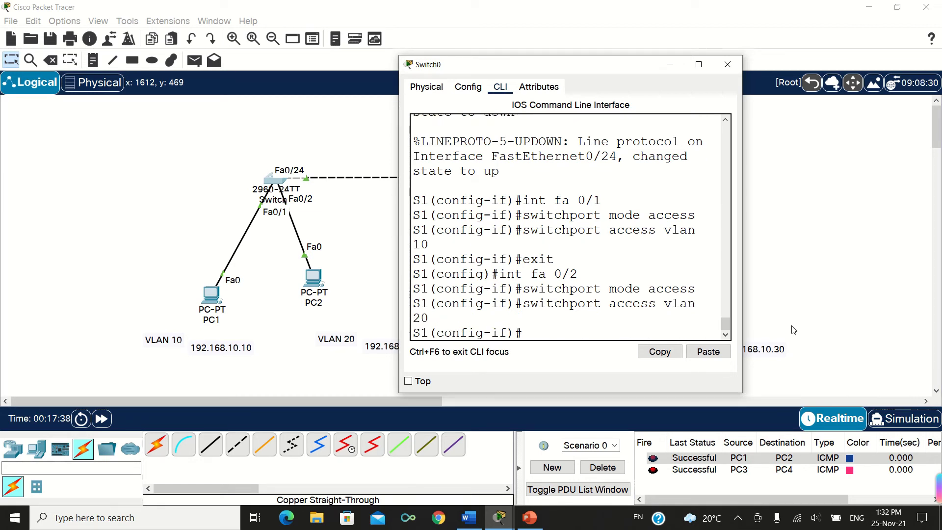
pyautogui.write('exit')
pyautogui.press('Return')
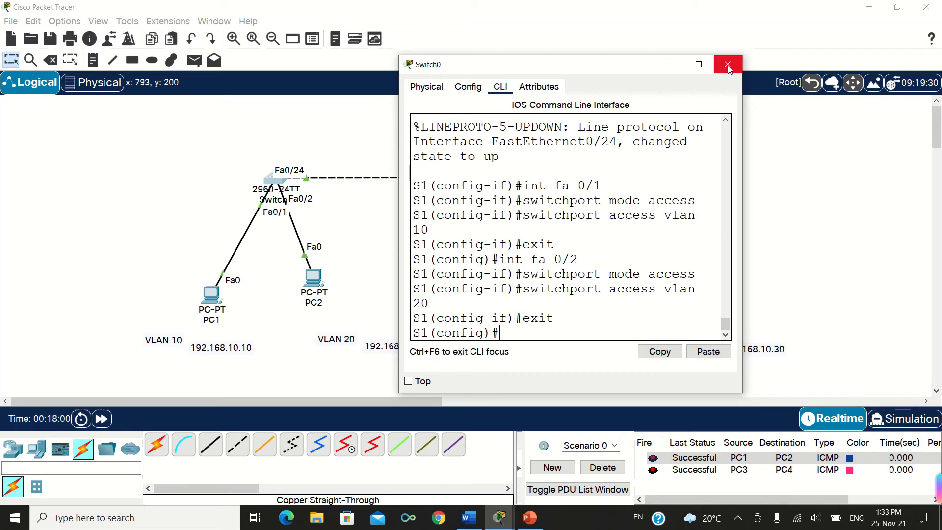
pyautogui.click(669, 66)
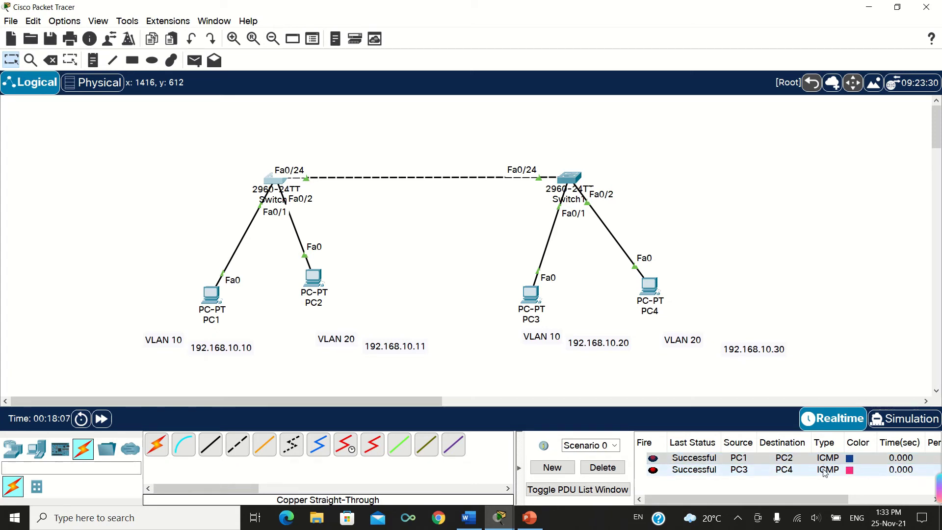
# Delete the existing test PDUs of Scenario 0 and send a new simple PDU from PC1 to PC2
pyautogui.click(607, 471)
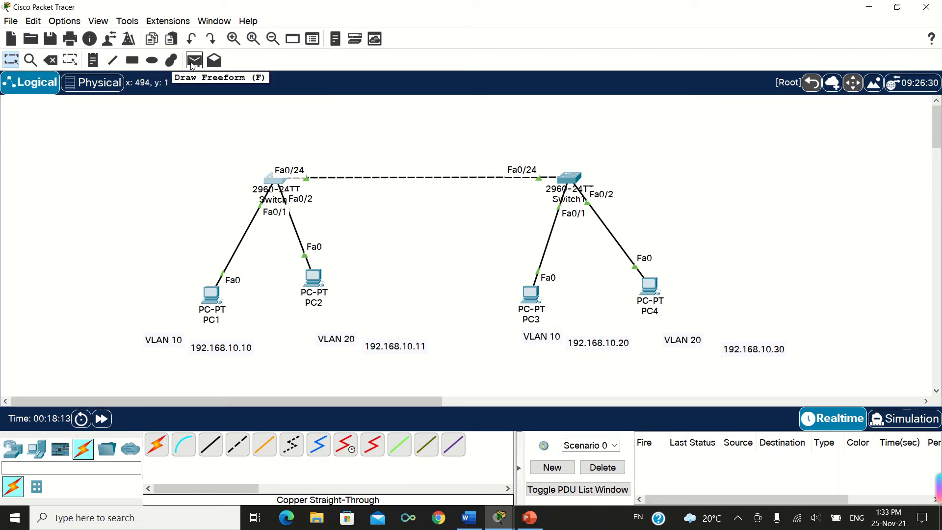
pyautogui.click(193, 62)
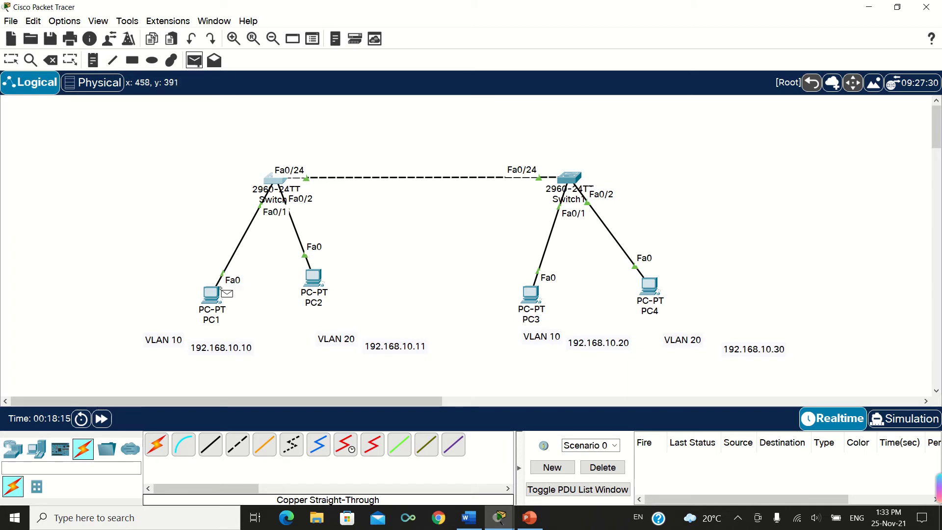
pyautogui.click(207, 298)
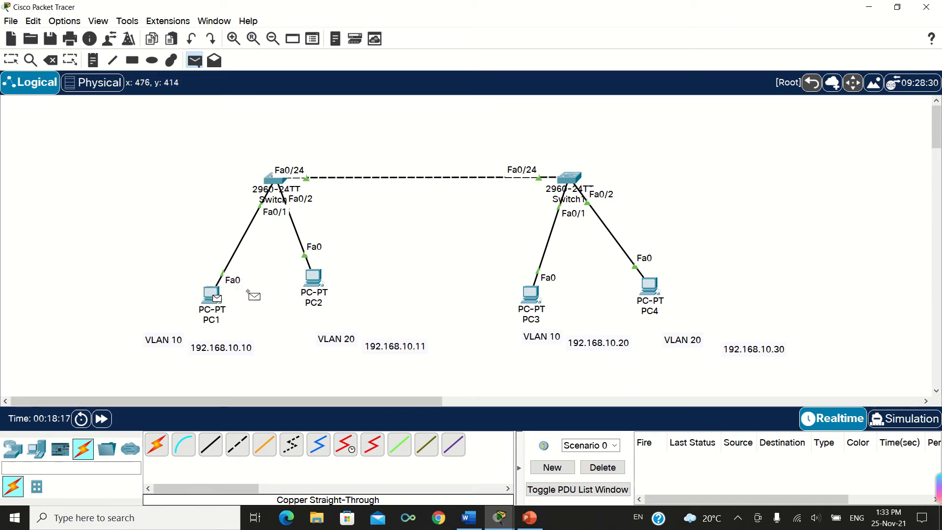
pyautogui.click(313, 278)
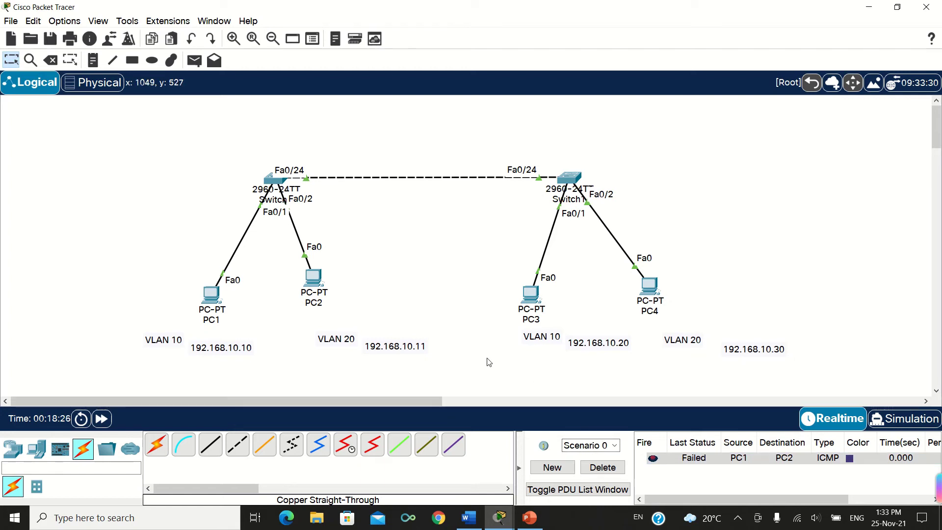
pyautogui.moveTo(313, 287); pyautogui.dragTo(323, 296)
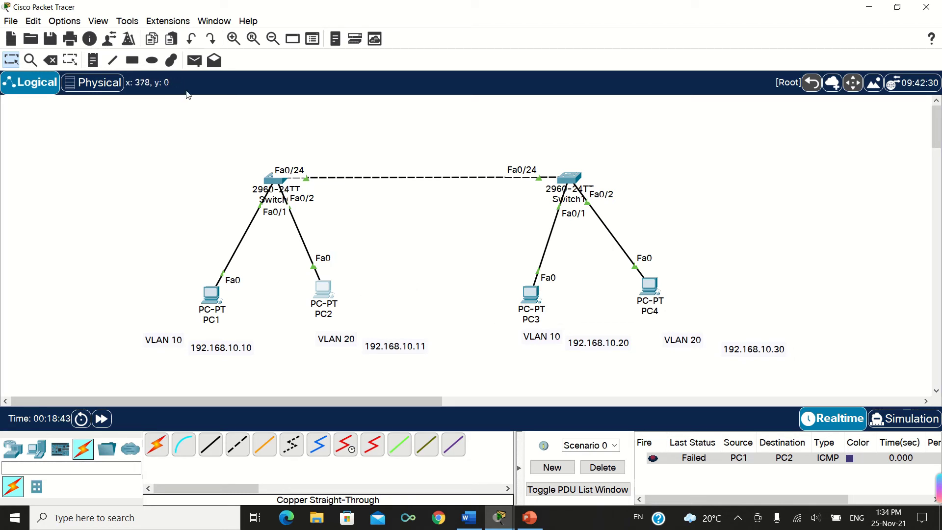
pyautogui.click(191, 64)
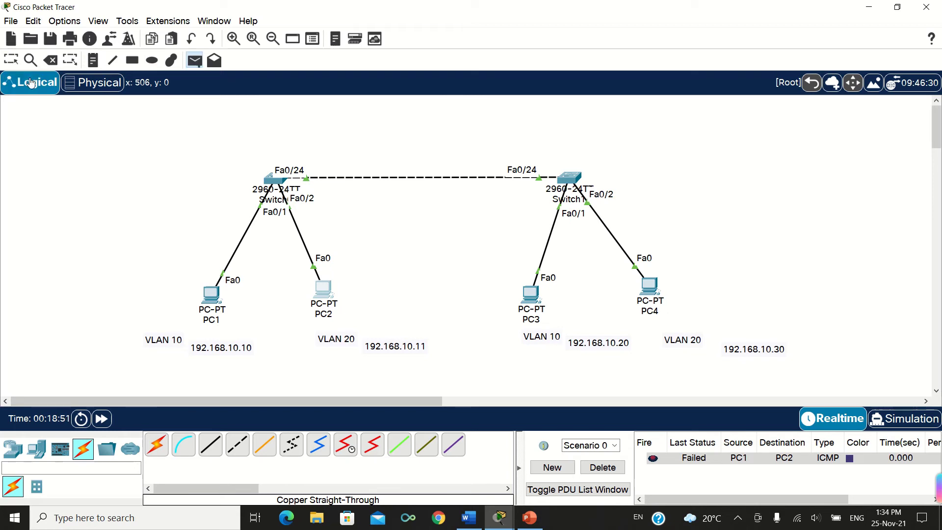
pyautogui.press('Escape')
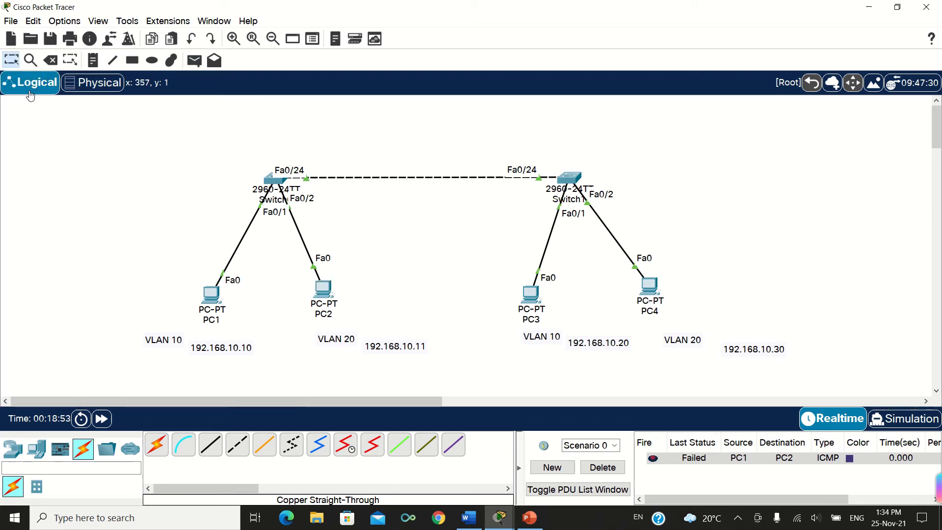
pyautogui.click(565, 179)
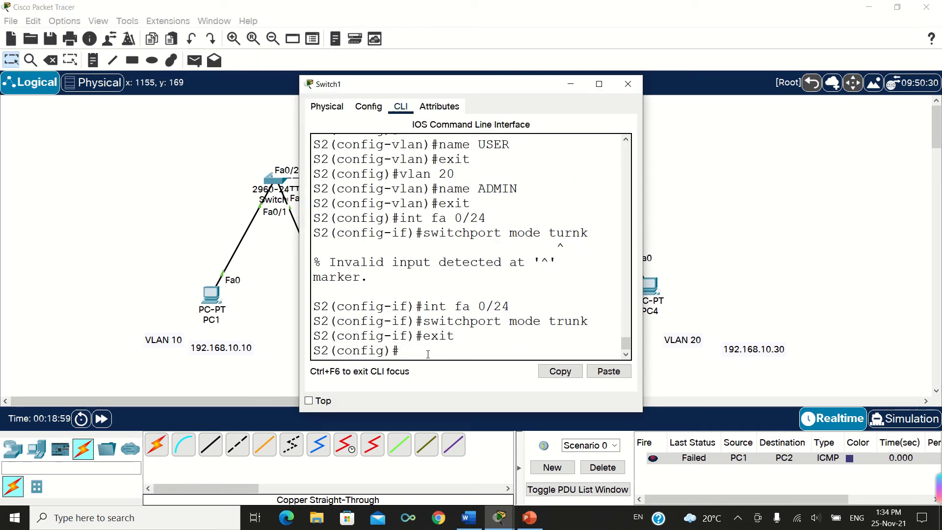
pyautogui.moveTo(621, 83); pyautogui.dragTo(622, 85)
pyautogui.click(622, 85)
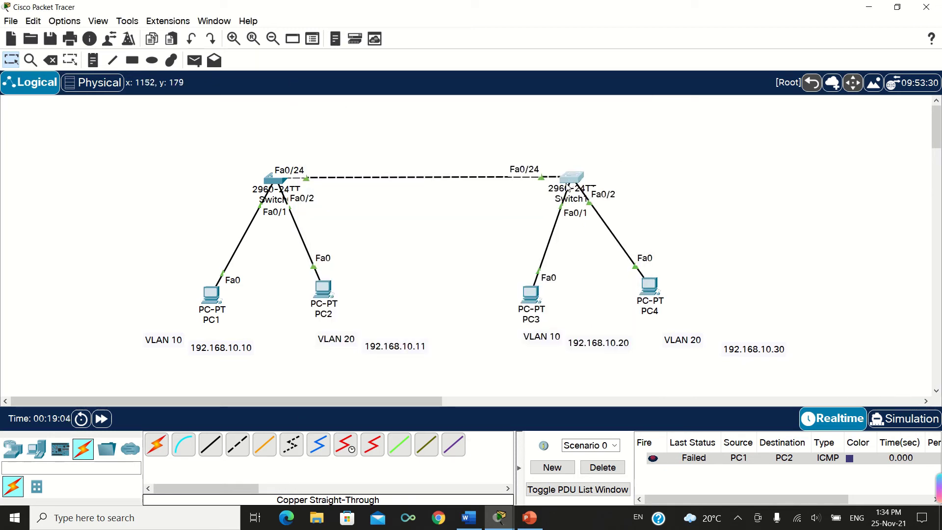
pyautogui.click(569, 185)
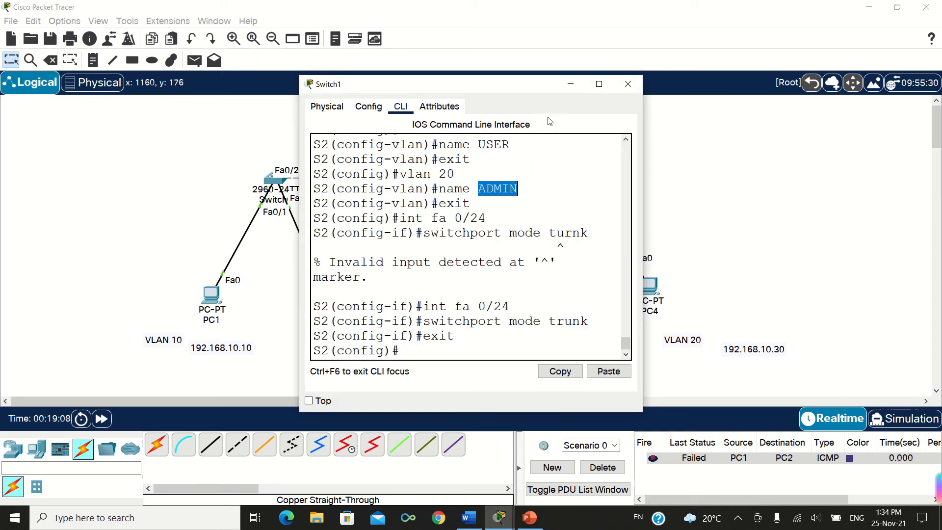
pyautogui.click(628, 83)
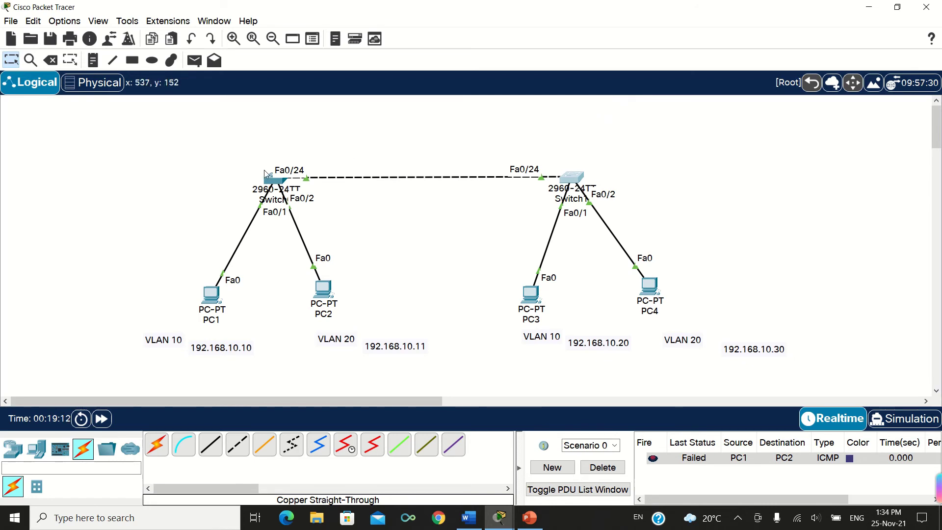
# Move both switches slightly higher in the workspace, keeping the trunk link between them level
pyautogui.moveTo(277, 179); pyautogui.dragTo(281, 169)
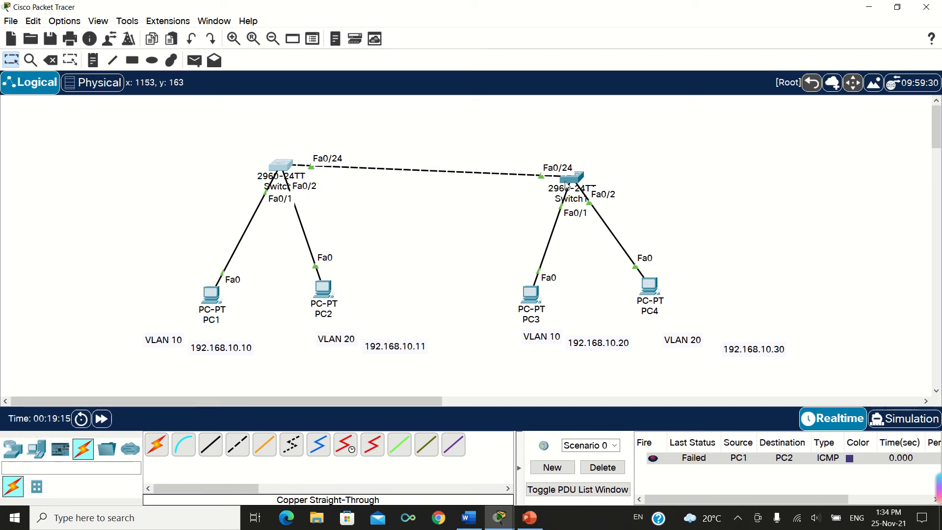
pyautogui.moveTo(566, 184); pyautogui.dragTo(575, 174)
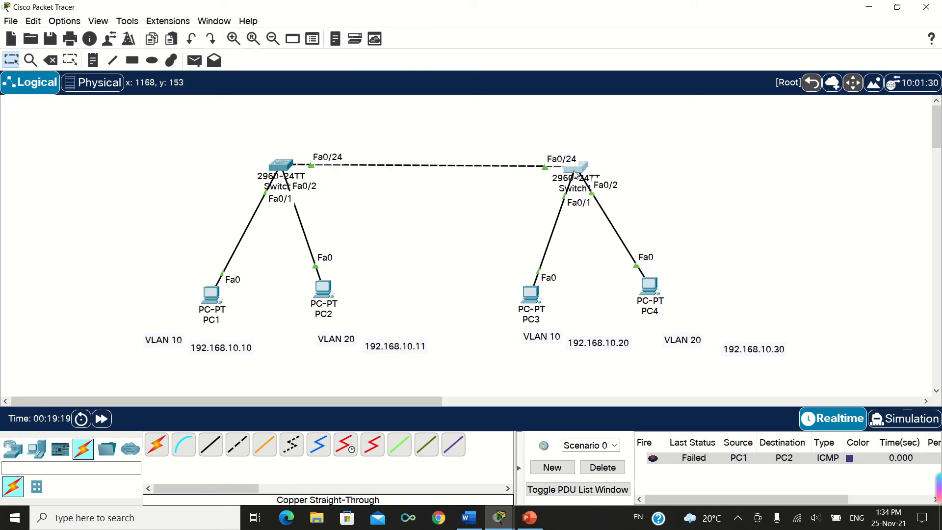
# Rename the switch connected to PC3 and PC4 as S2 in the workspace
pyautogui.click(575, 188)
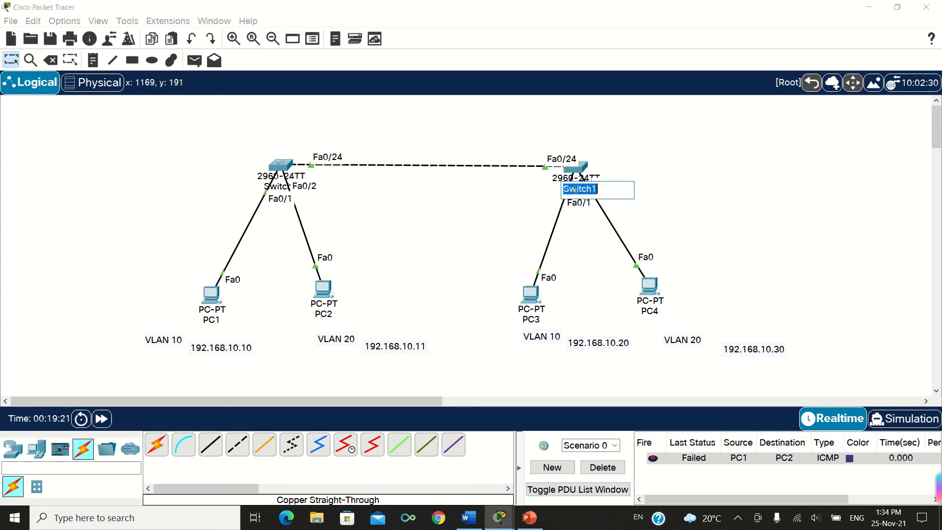
pyautogui.press('End')
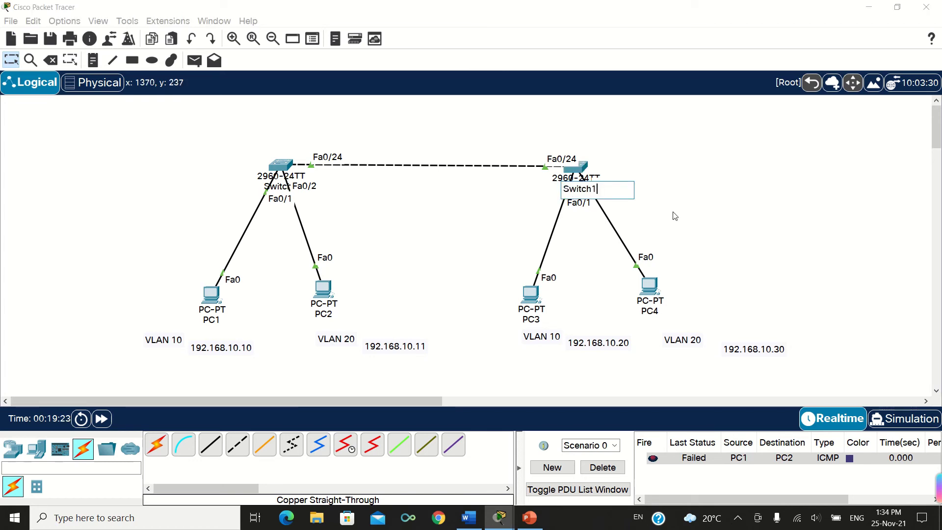
pyautogui.press('BackSpace')
pyautogui.press('BackSpace')
pyautogui.press('BackSpace')
pyautogui.press('BackSpace')
pyautogui.press('BackSpace')
pyautogui.press('BackSpace')
pyautogui.write('2')
pyautogui.press('Return')
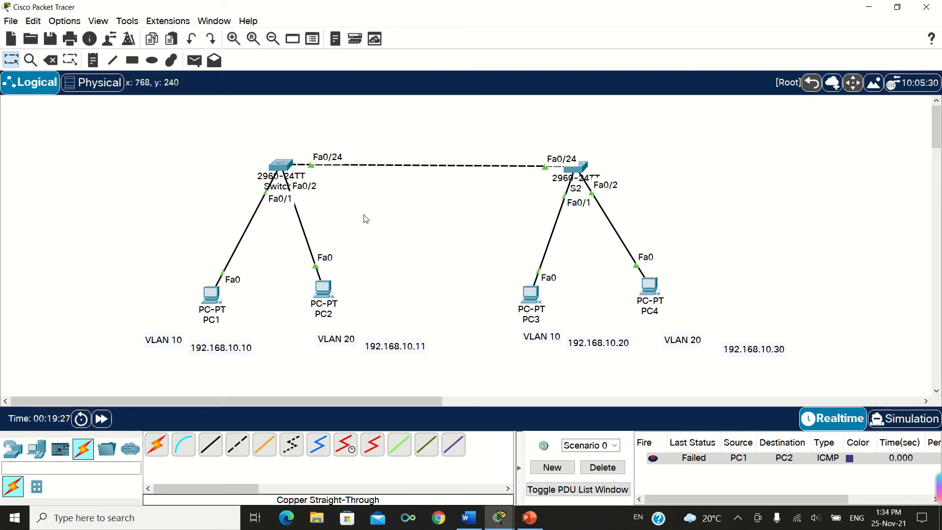
# Rename the switch connected to PC1 and PC2 as S1 in the workspace
pyautogui.click(278, 187)
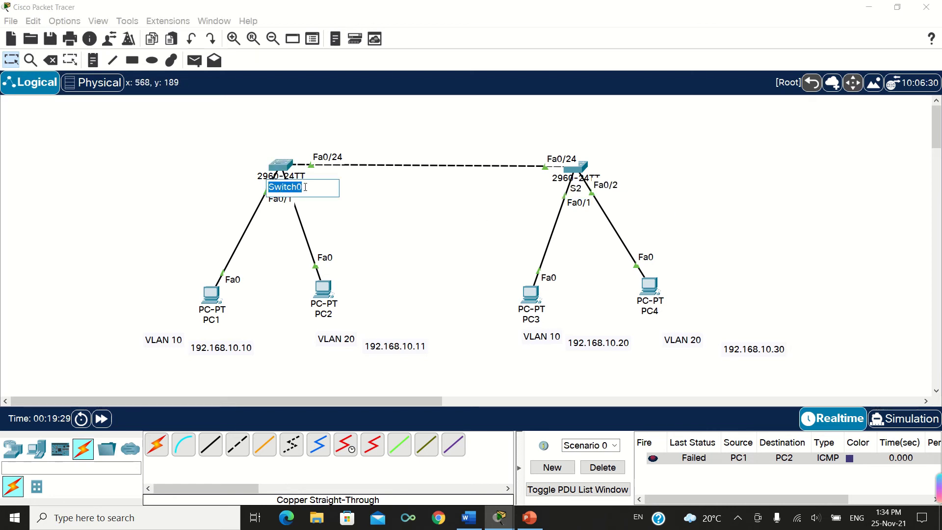
pyautogui.click(306, 187)
pyautogui.press('BackSpace')
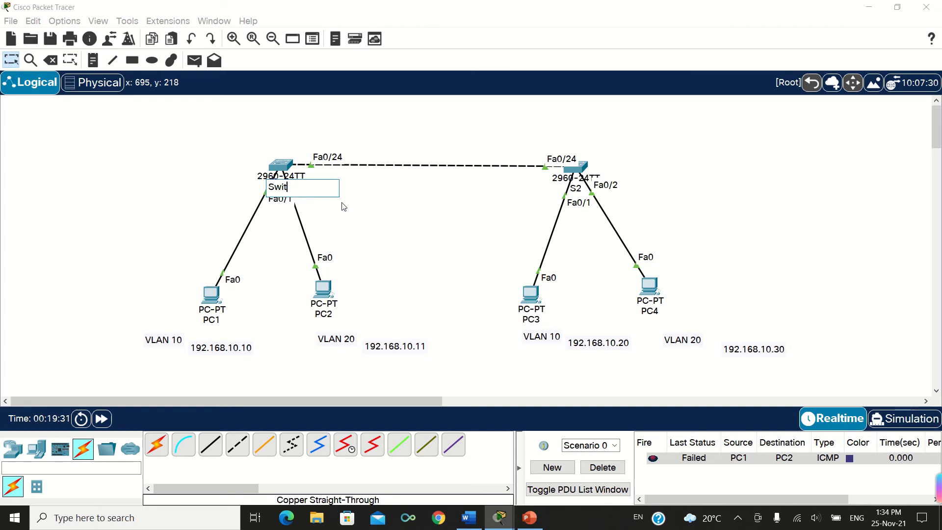
pyautogui.press('BackSpace')
pyautogui.click(427, 224)
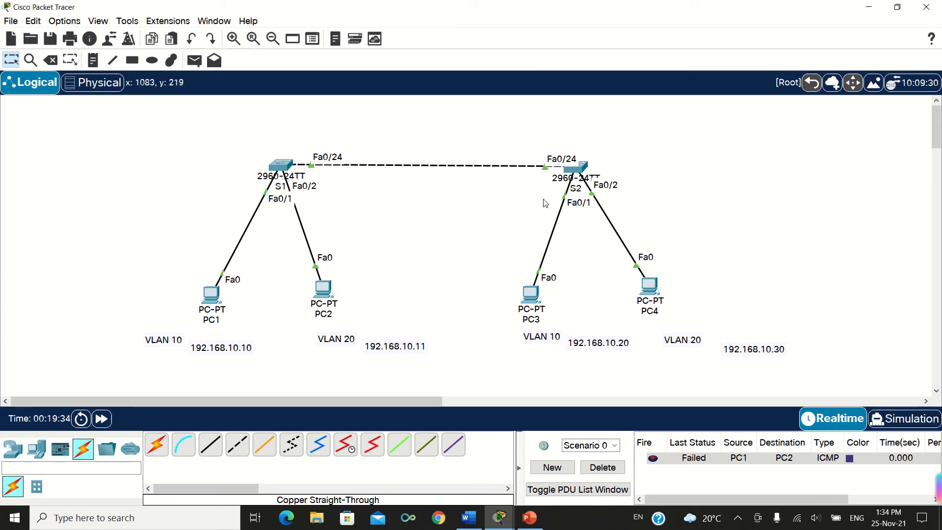
# Open S2's command line, exit to privileged mode, and re-enter global configuration mode with en and conf t
pyautogui.click(574, 173)
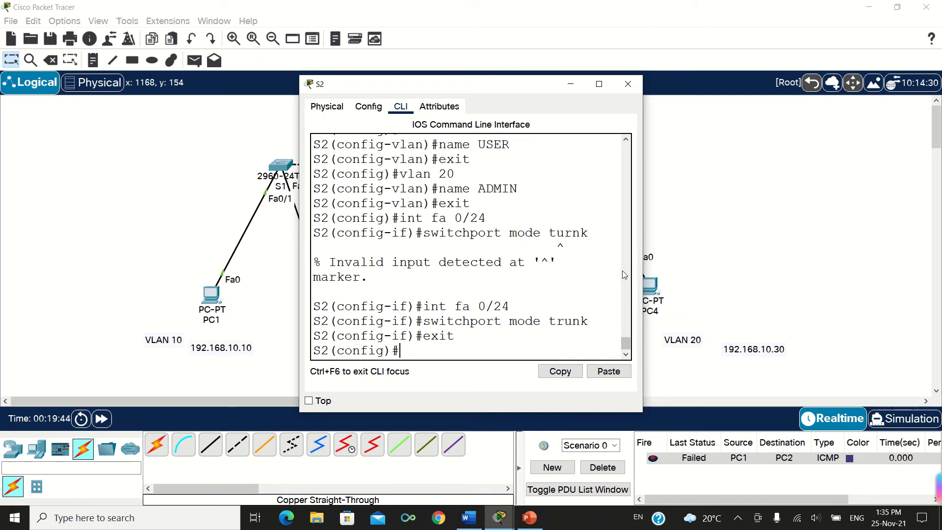
pyautogui.press('Return')
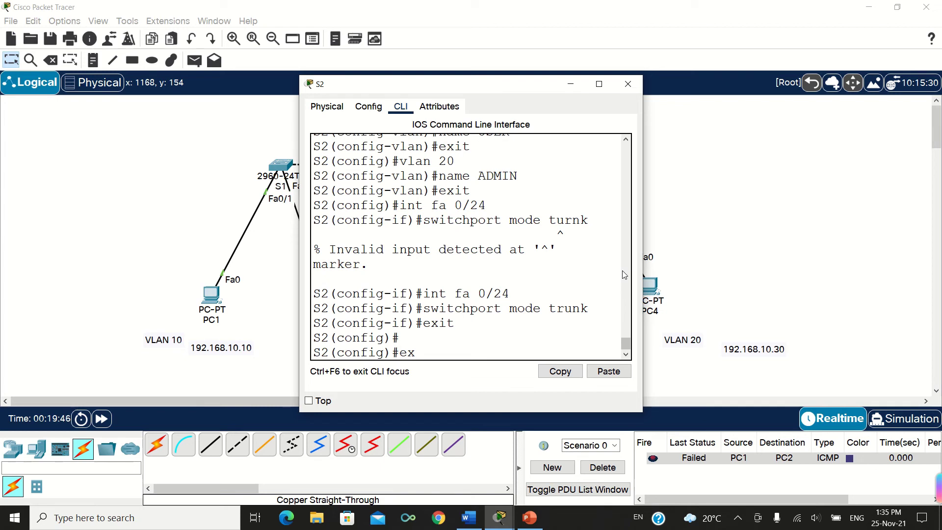
pyautogui.press('Return')
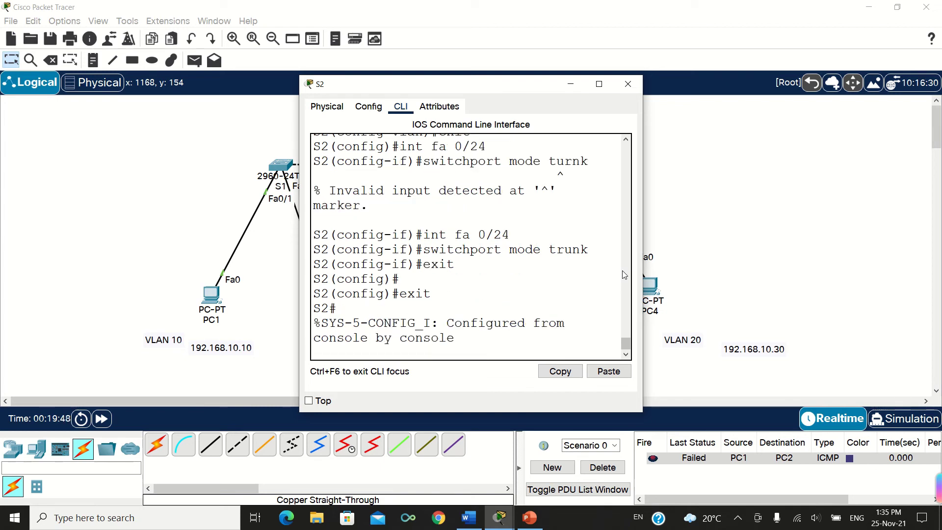
pyautogui.press('Return')
pyautogui.write('en')
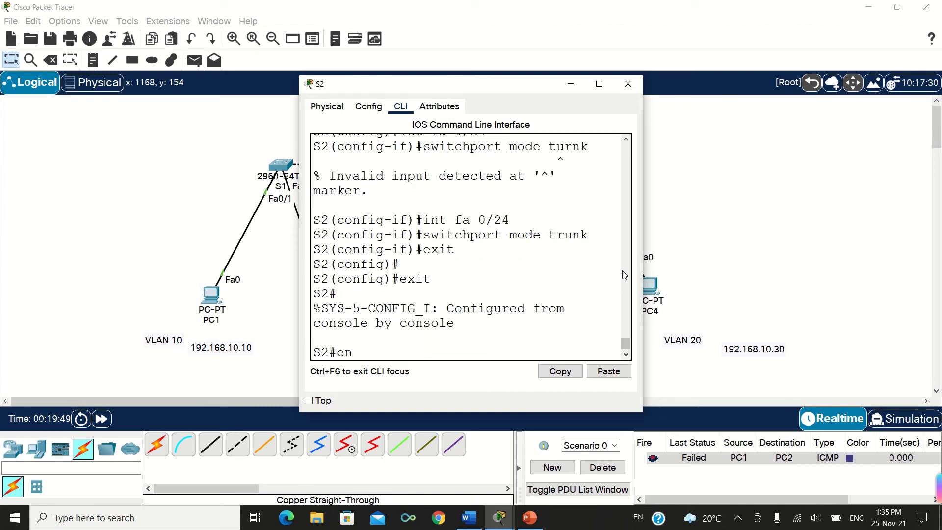
pyautogui.press('Return')
pyautogui.write('con')
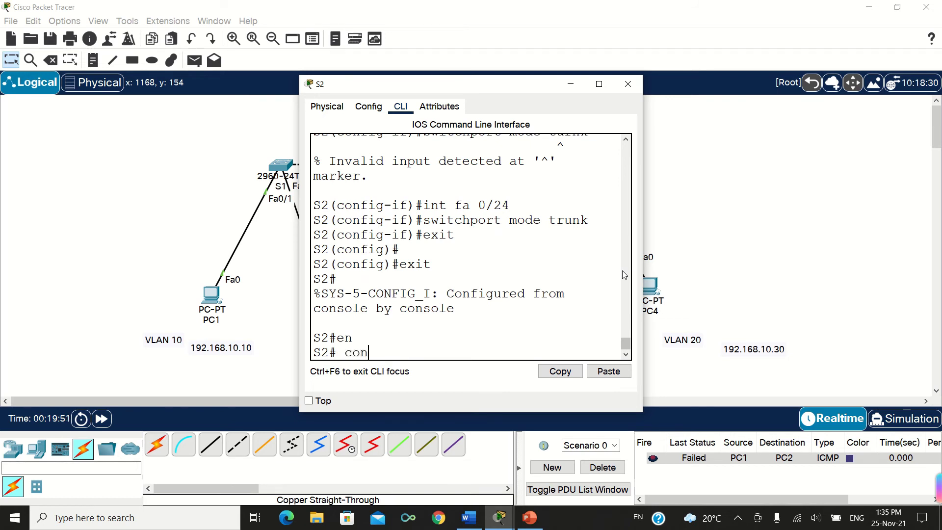
pyautogui.write('f t')
pyautogui.press('Return')
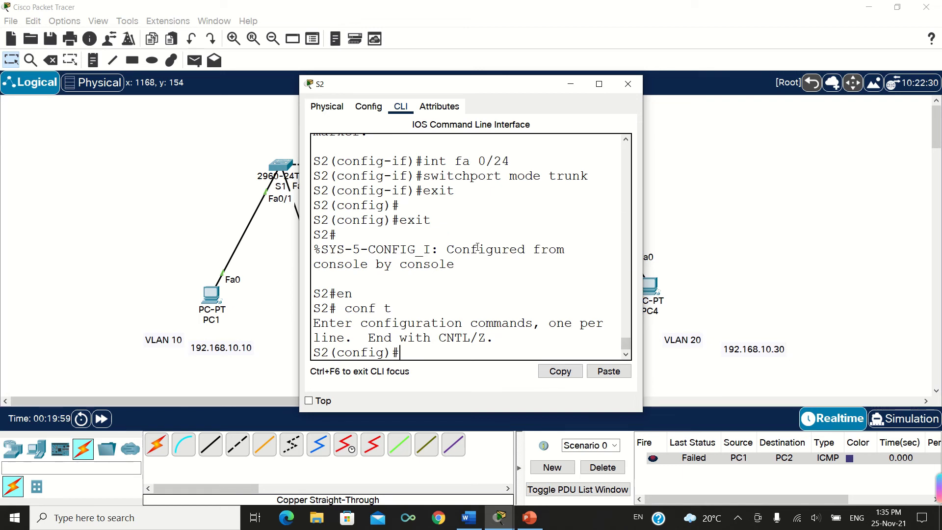
# Enter the configuration of interface Fa0/1 on S2 and set it to access mode with switchport mode access
pyautogui.write('int fa 0/1')
pyautogui.press('Return')
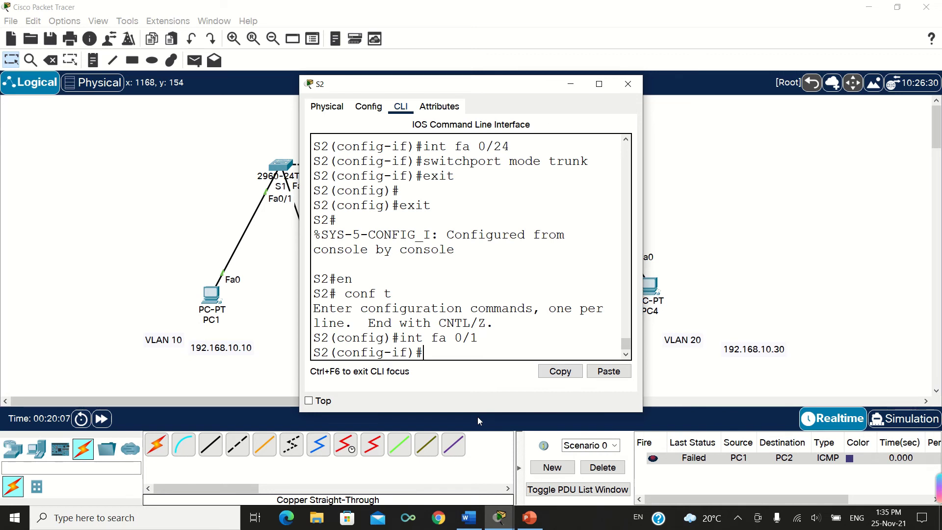
pyautogui.write('switchport mode ')
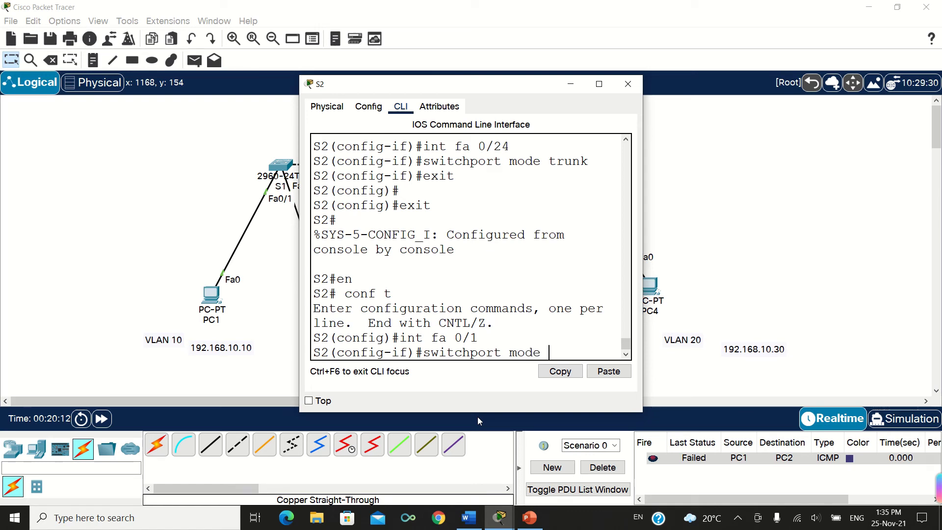
pyautogui.write('access')
pyautogui.press('Return')
# Assign S2's Fa0/1 port to VLAN 10 with switchport access vlan 10, and exit the interface configuration
pyautogui.write('swi')
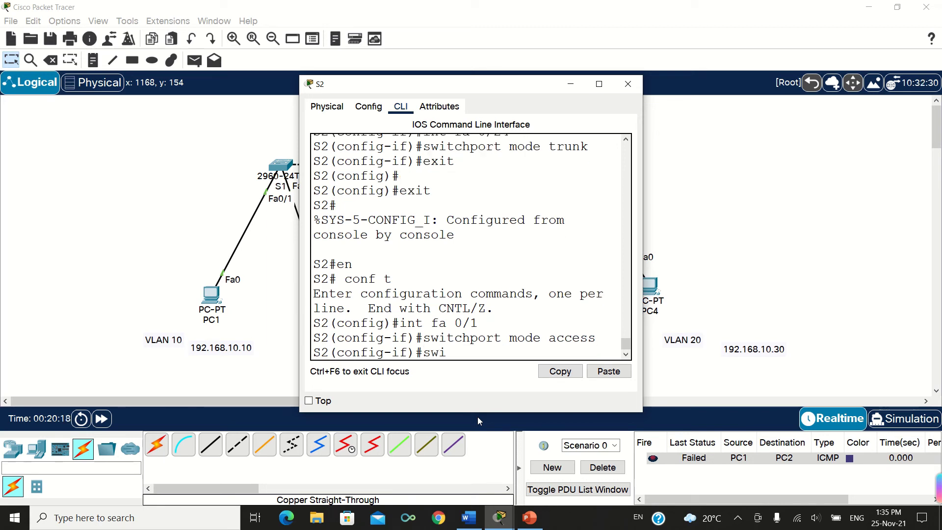
pyautogui.write('tchport access')
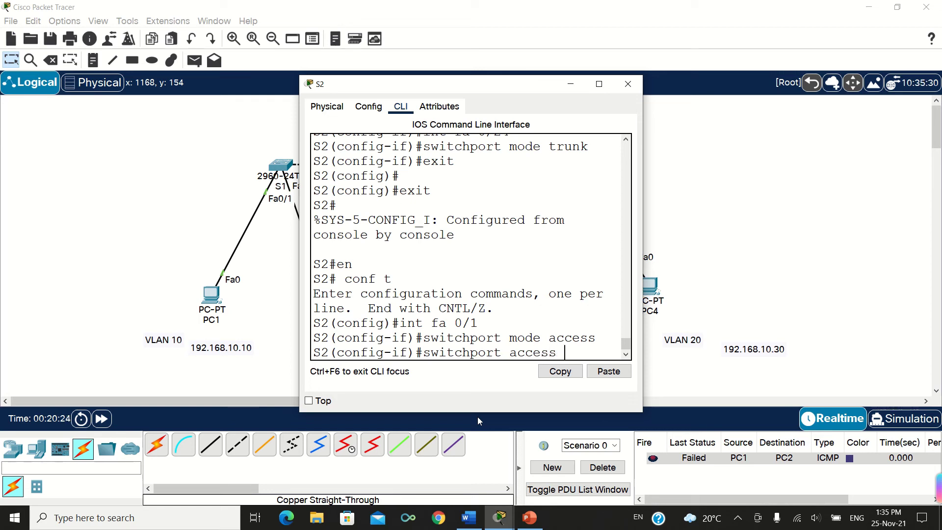
pyautogui.write(' vlan 10')
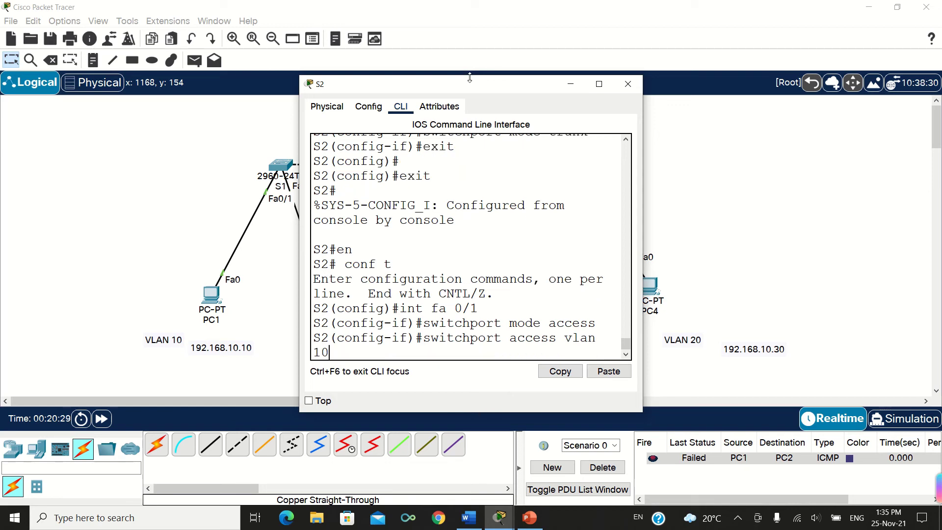
pyautogui.moveTo(471, 83); pyautogui.dragTo(336, 166)
pyautogui.moveTo(327, 272); pyautogui.dragTo(448, 80)
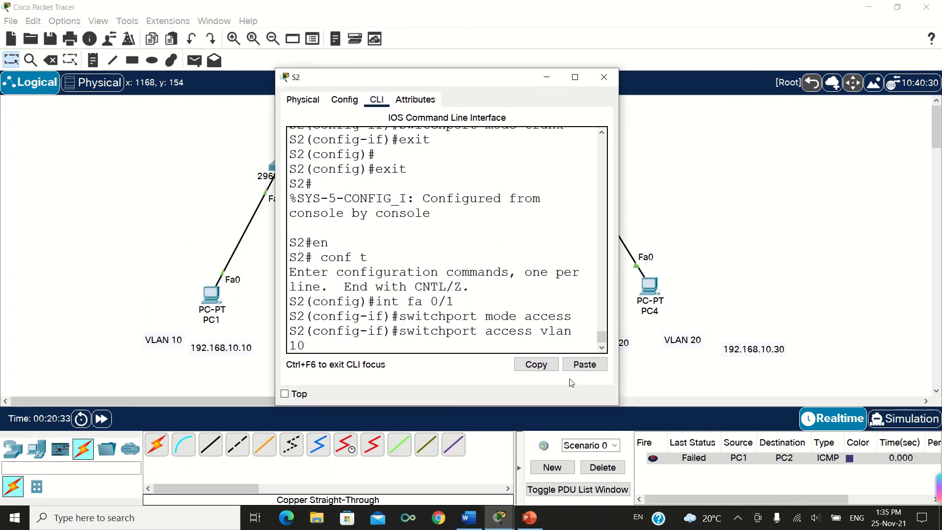
pyautogui.press('Return')
pyautogui.write('ex')
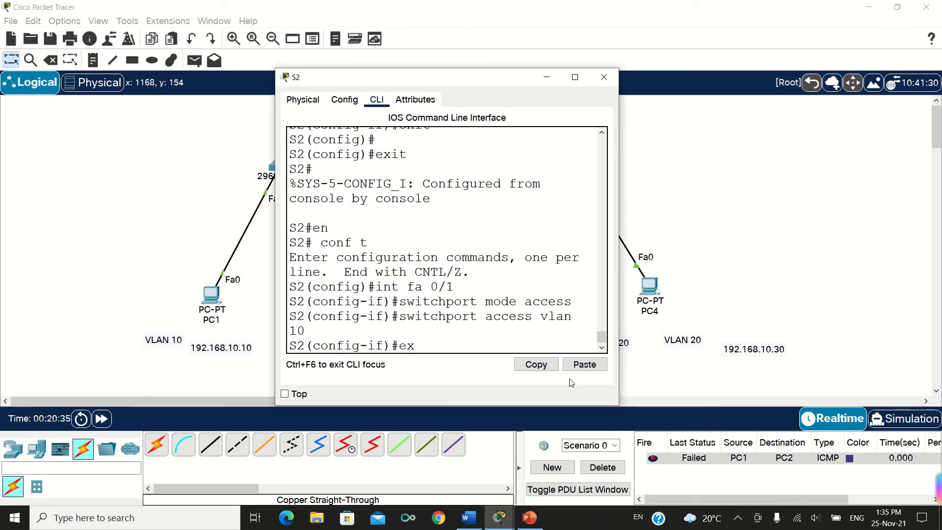
pyautogui.write('it')
pyautogui.press('Return')
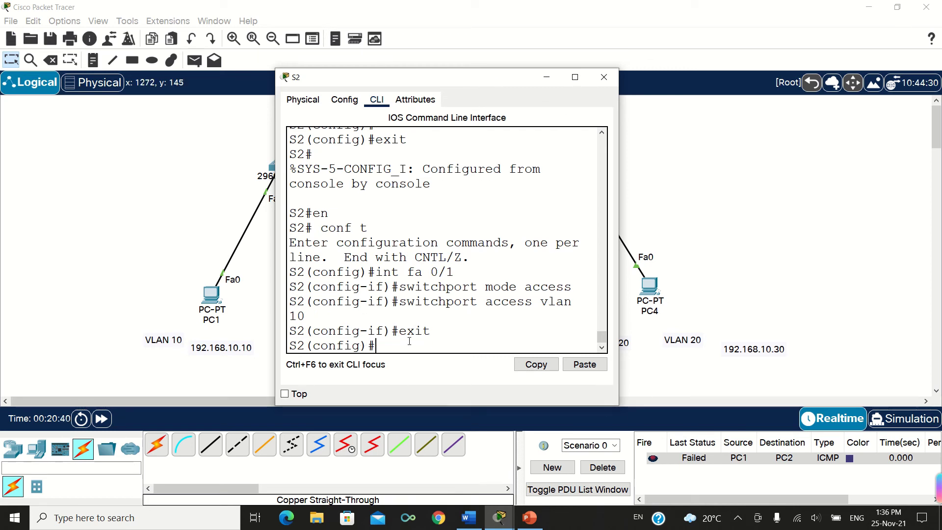
# Enter the configuration of interface Fa0/2 on S2 and set it to access mode with switchport mode access
pyautogui.write('int fa 0/2')
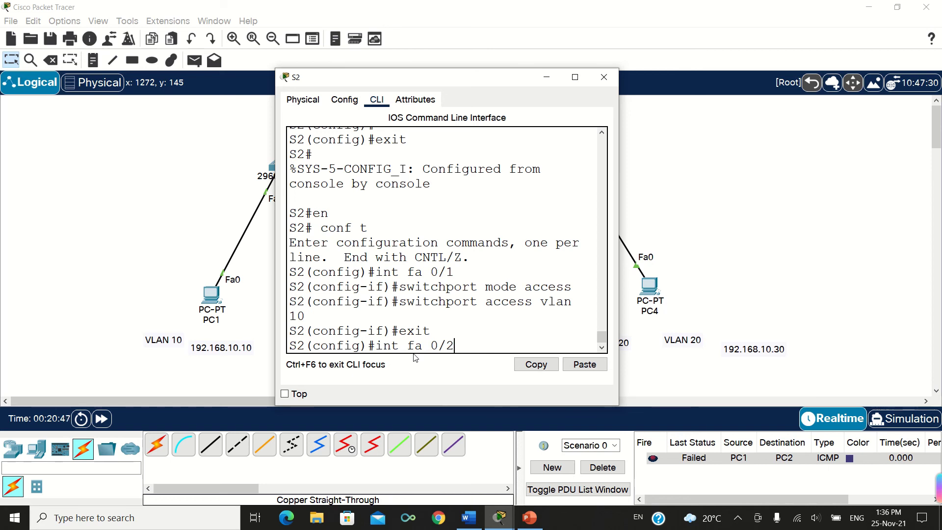
pyautogui.press('Return')
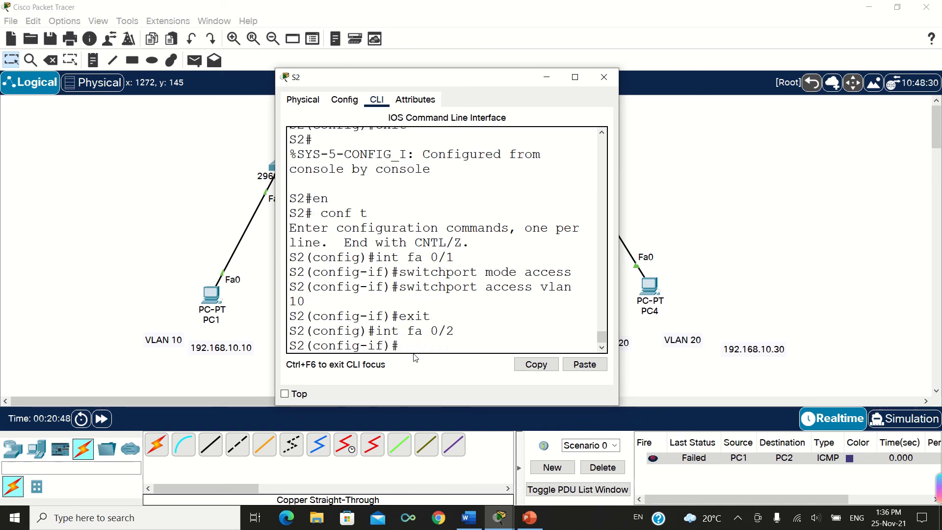
pyautogui.write('switchport')
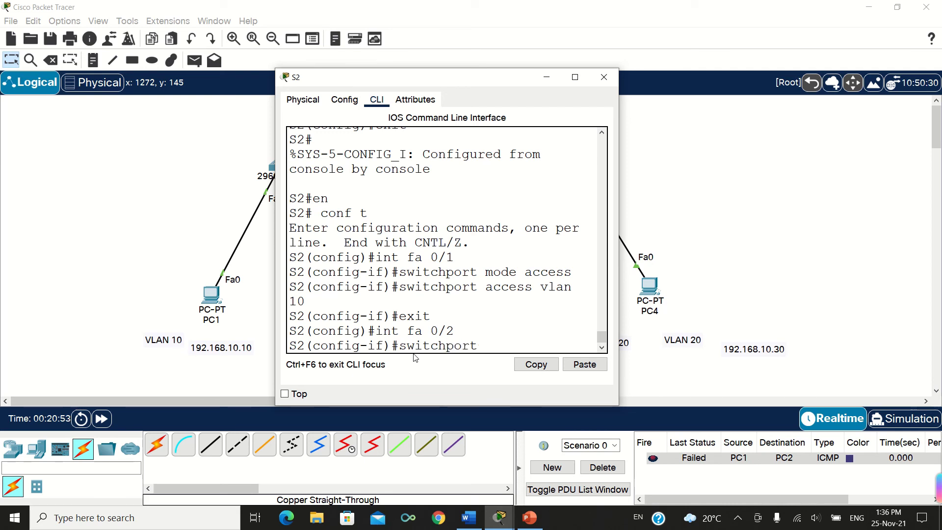
pyautogui.write(' mode access')
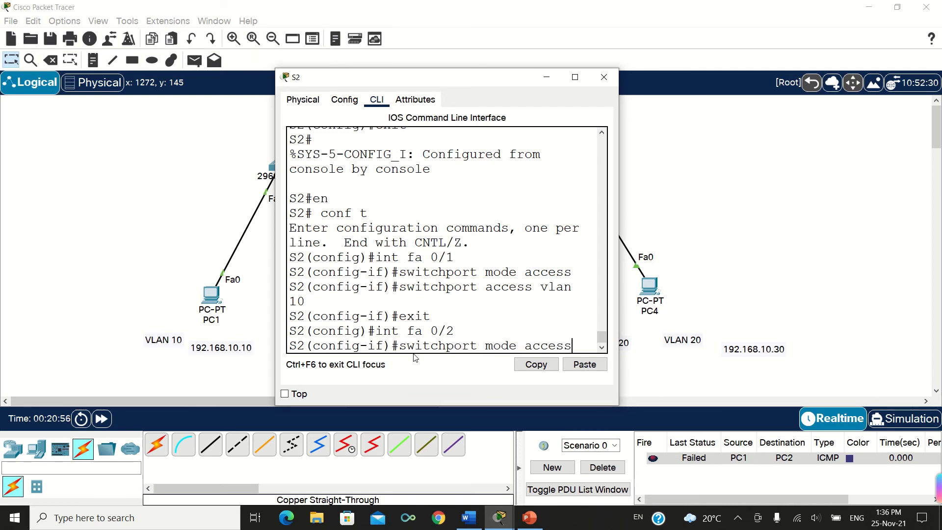
pyautogui.press('Return')
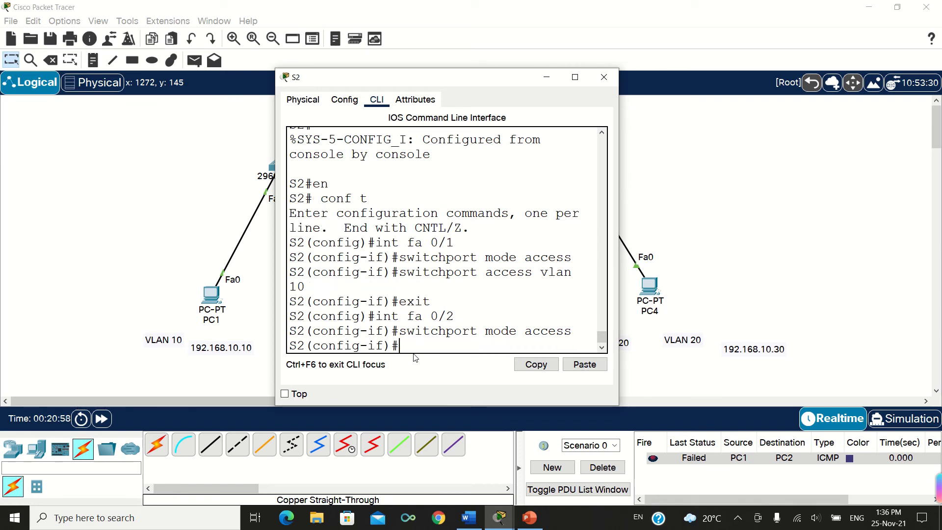
# Assign S2's Fa0/2 port to VLAN 20, exit the interface configuration, and put the switch window away
pyautogui.write('switchport ')
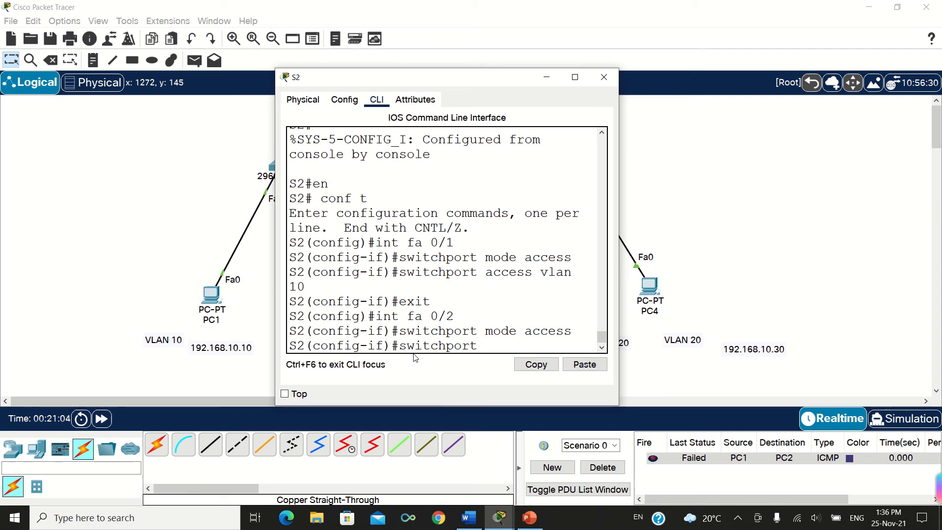
pyautogui.write('access vlan 20')
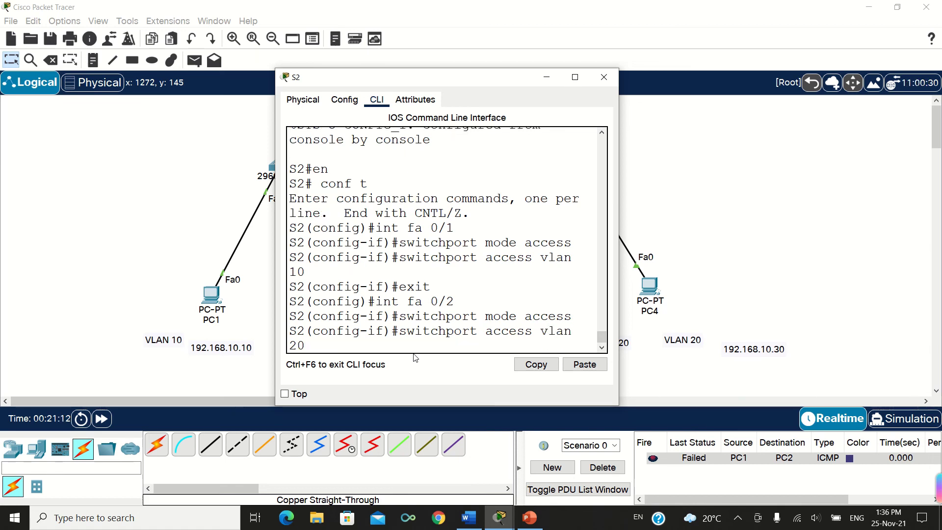
pyautogui.press('Return')
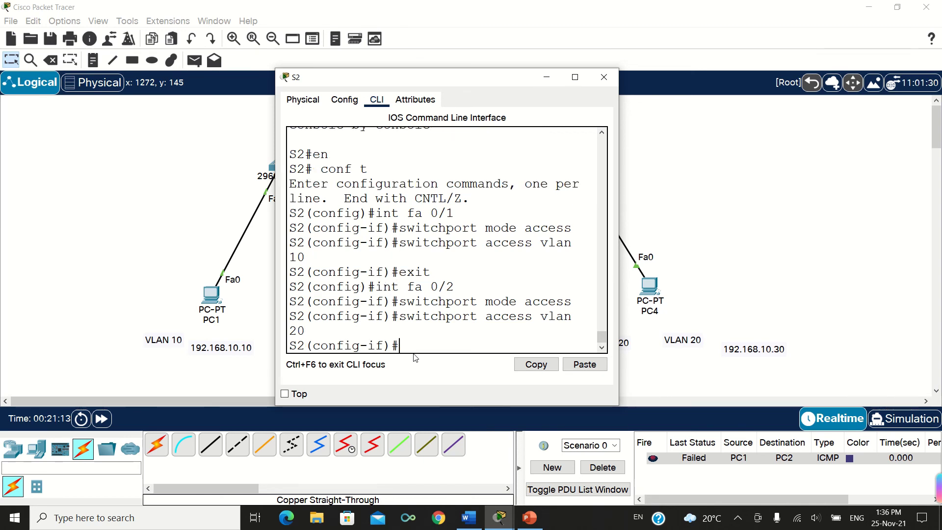
pyautogui.write('exit')
pyautogui.press('Return')
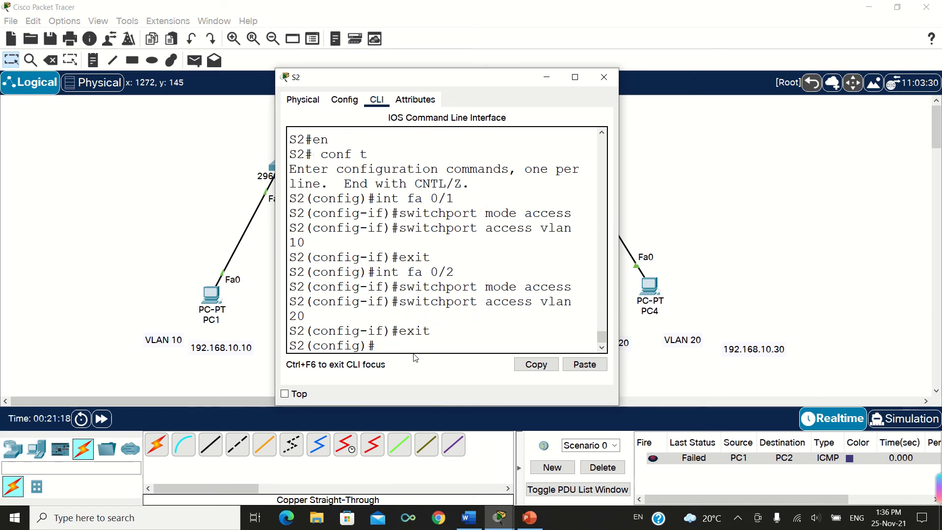
pyautogui.click(548, 77)
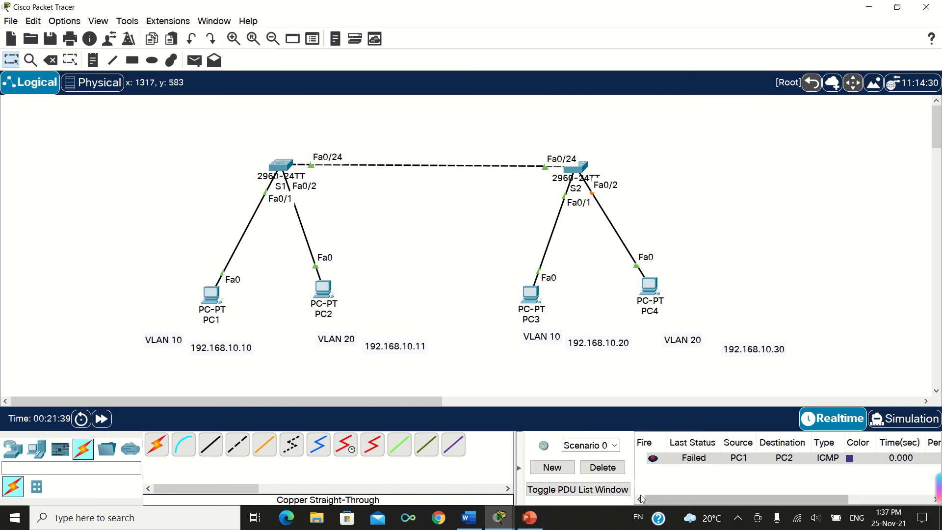
# Delete the existing test PDU of Scenario 0 and send a new simple PDU from PC1 to PC3
pyautogui.click(602, 467)
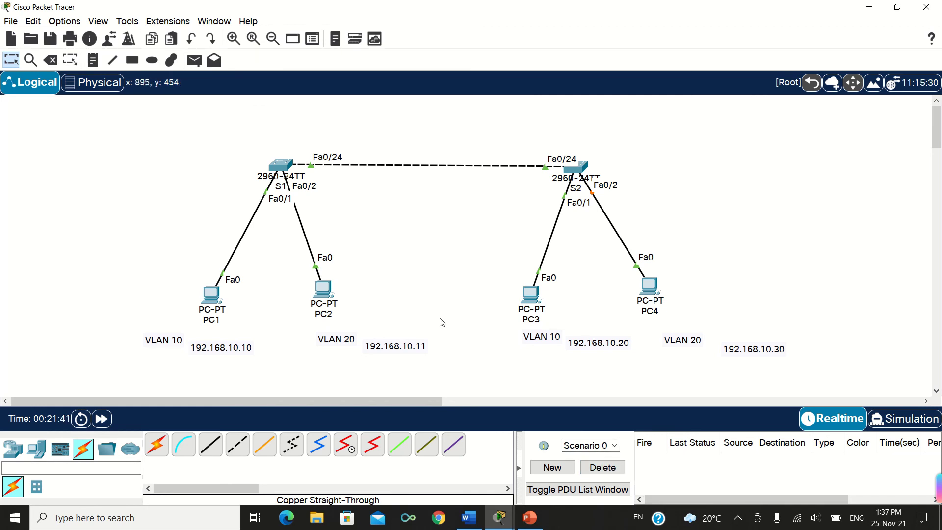
pyautogui.click(195, 62)
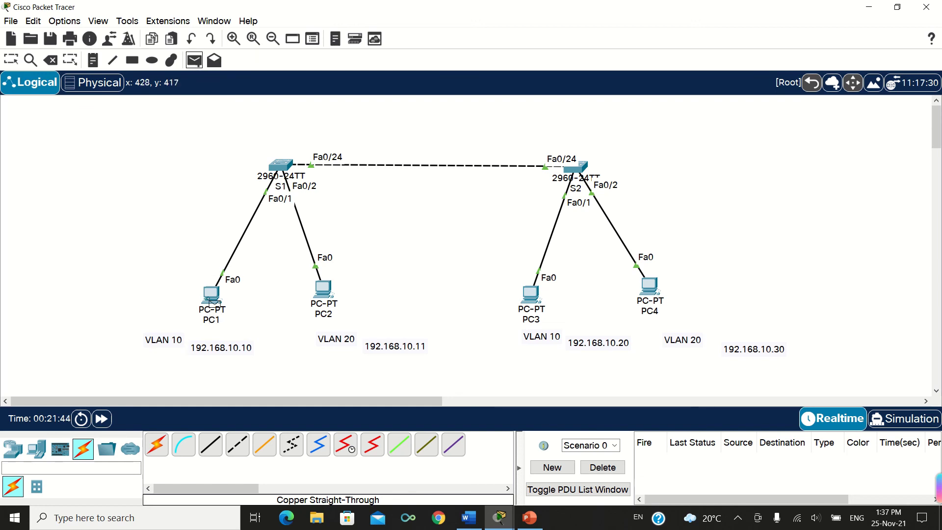
pyautogui.click(214, 296)
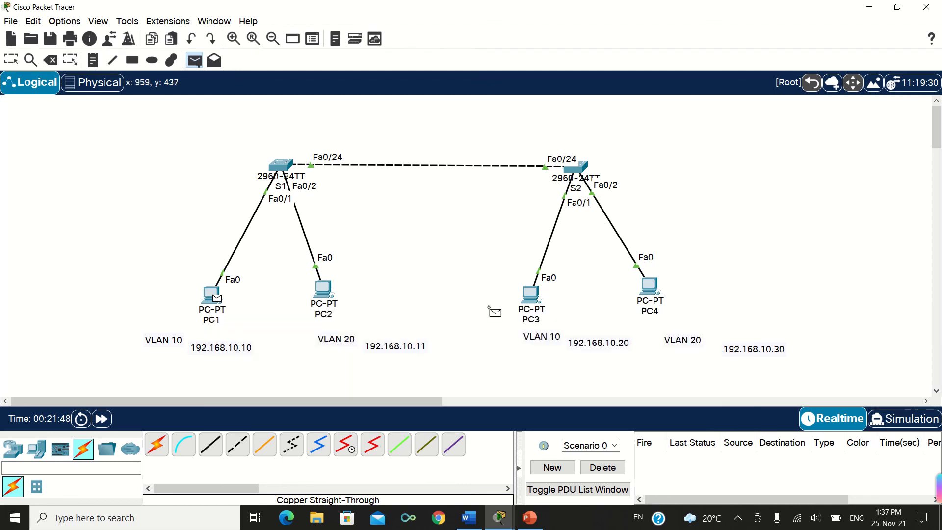
pyautogui.click(532, 297)
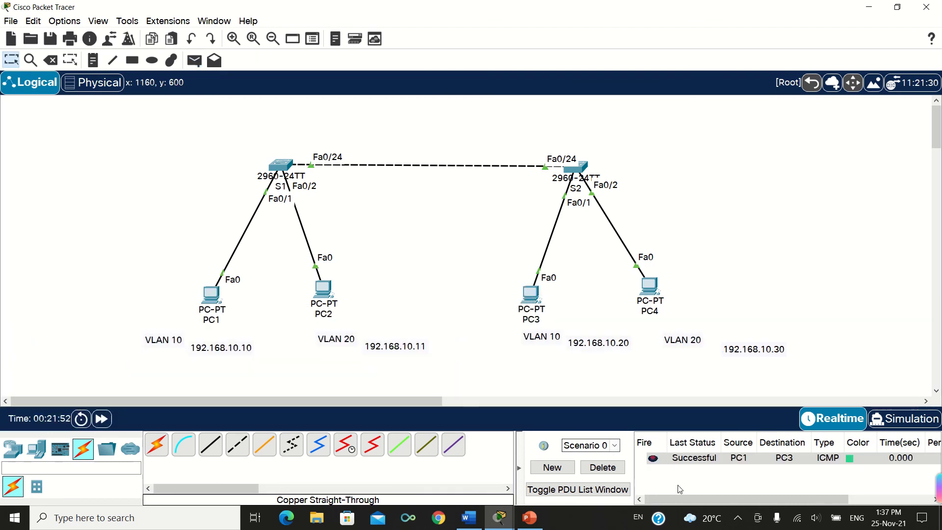
pyautogui.click(727, 462)
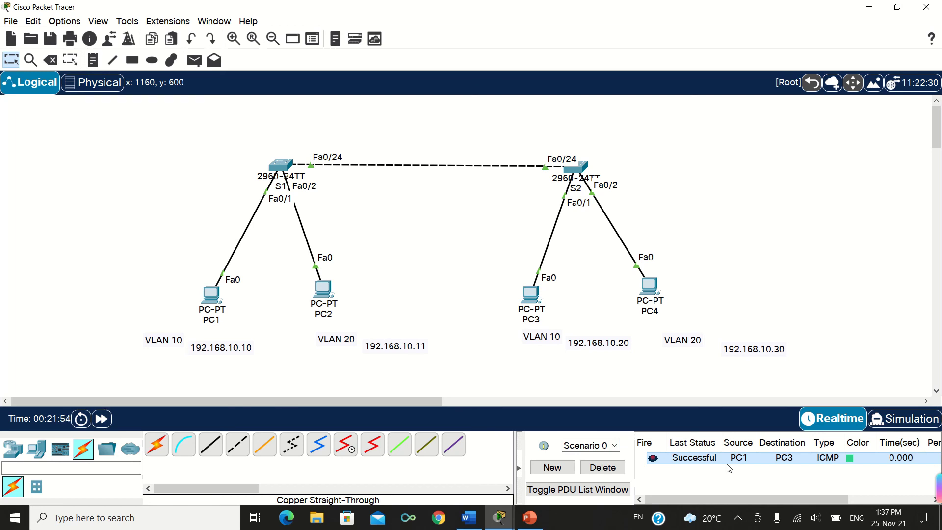
# Send a simple test PDU from PC2 to PC4 to check connectivity within VLAN 20
pyautogui.click(195, 61)
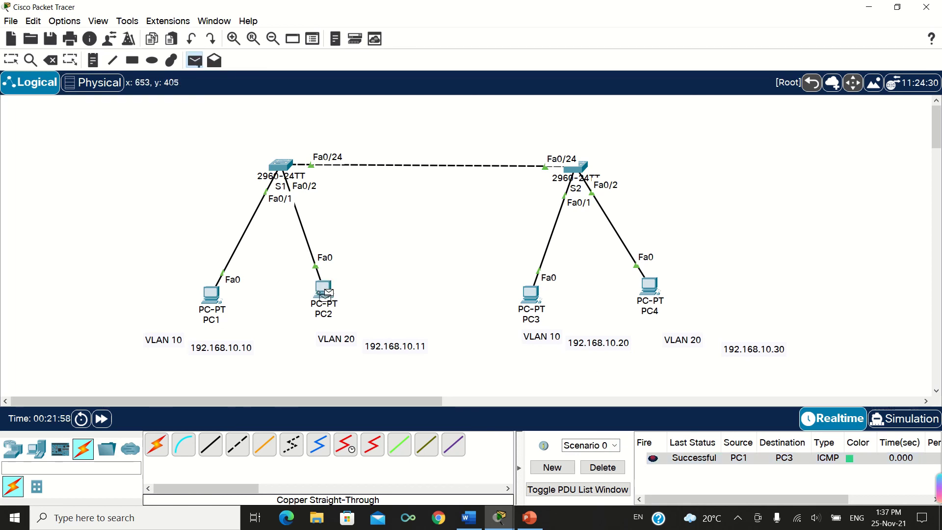
pyautogui.click(324, 292)
pyautogui.click(650, 289)
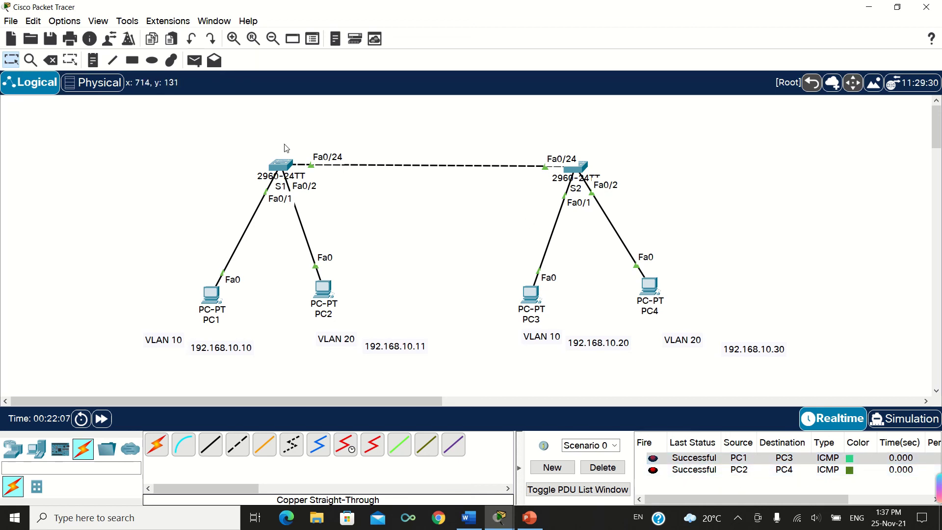
# Send a simple test PDU from PC4 to PC3 to check connectivity between VLAN 20 and VLAN 10
pyautogui.click(196, 61)
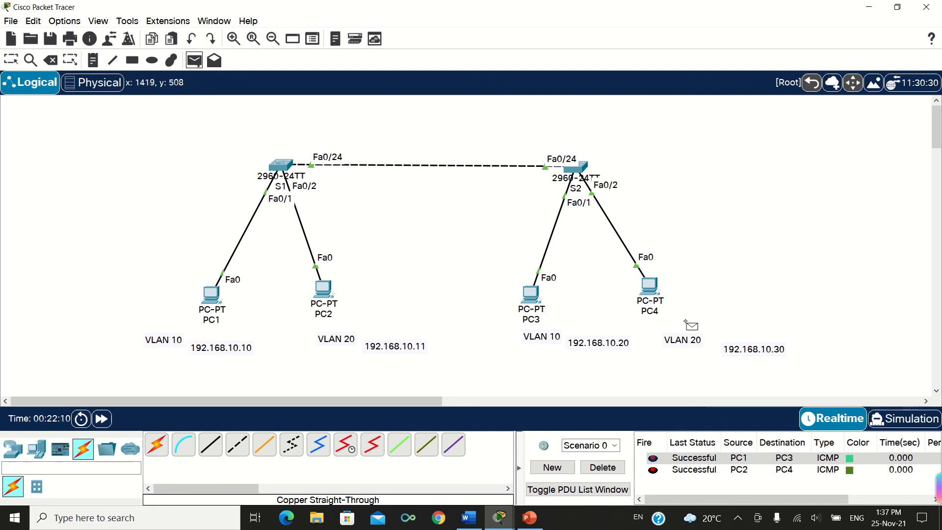
pyautogui.click(651, 287)
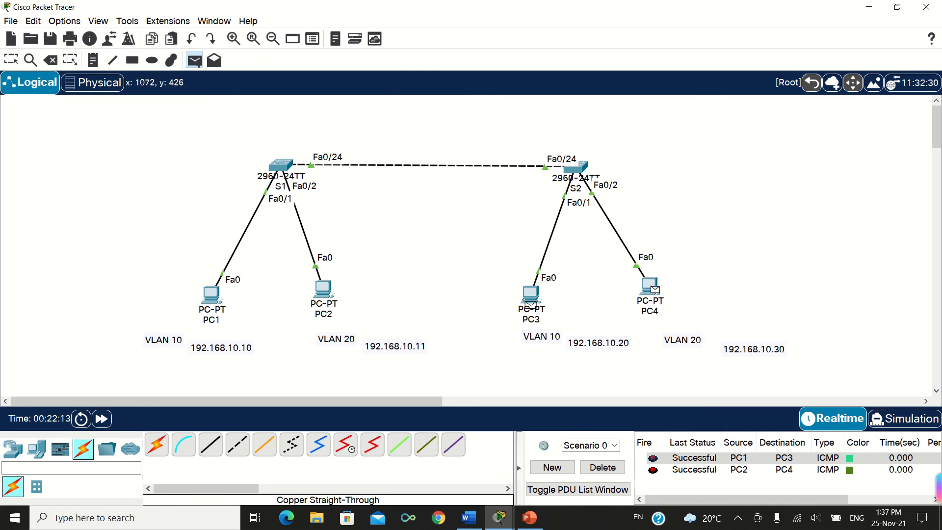
pyautogui.click(528, 296)
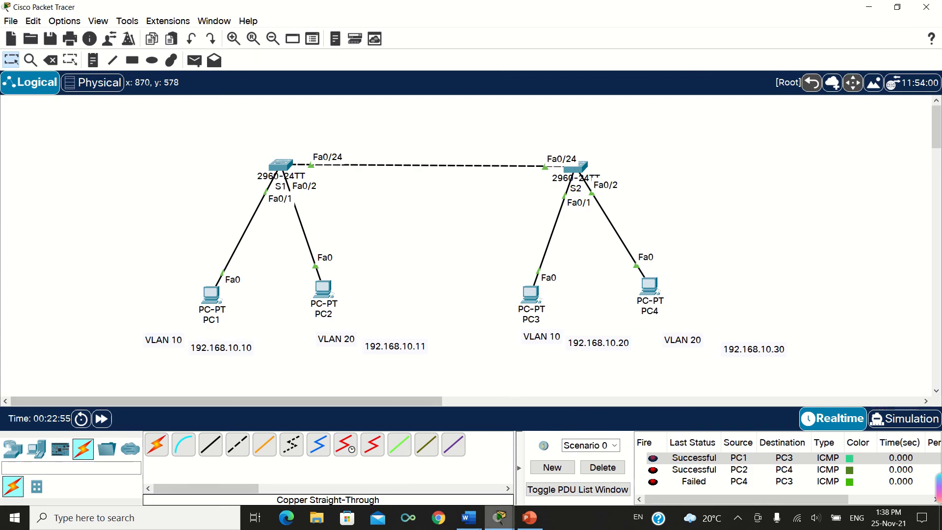
# Bring up the S1 switch's configuration window and close it
pyautogui.click(500, 519)
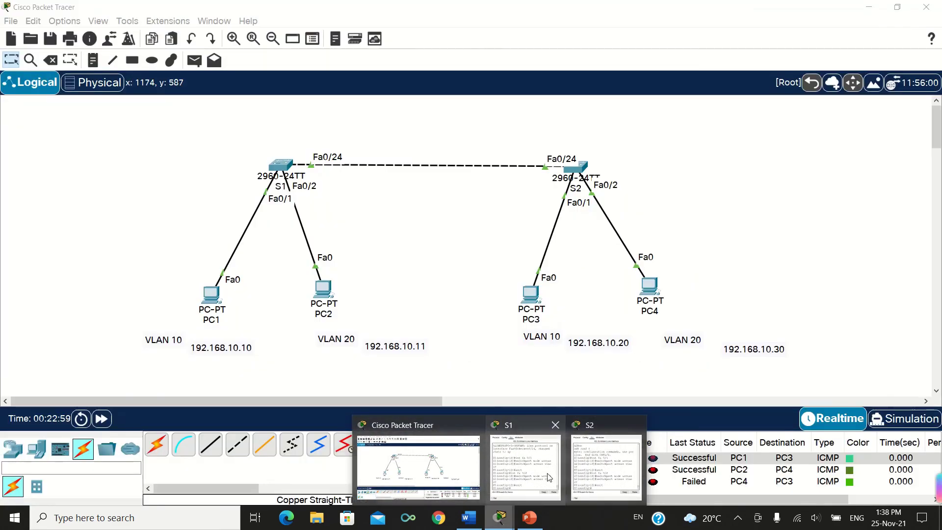
pyautogui.click(548, 478)
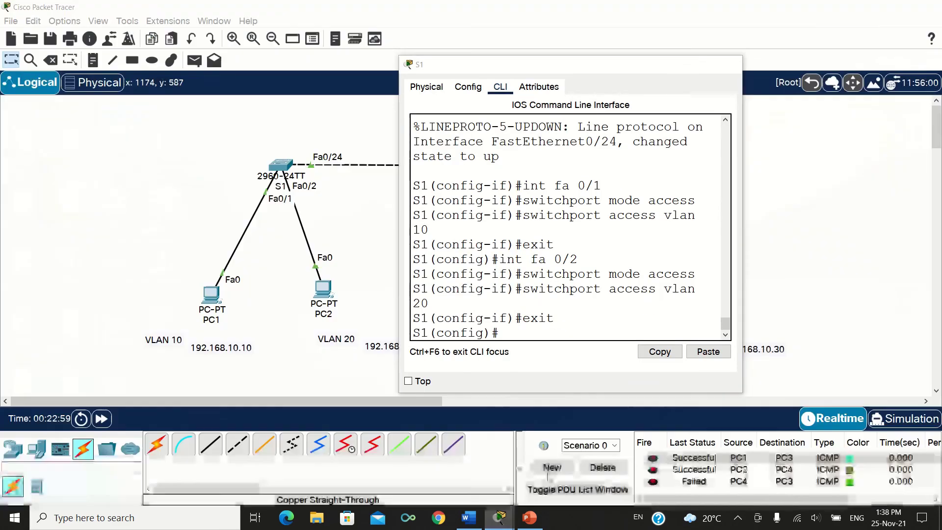
pyautogui.click(734, 65)
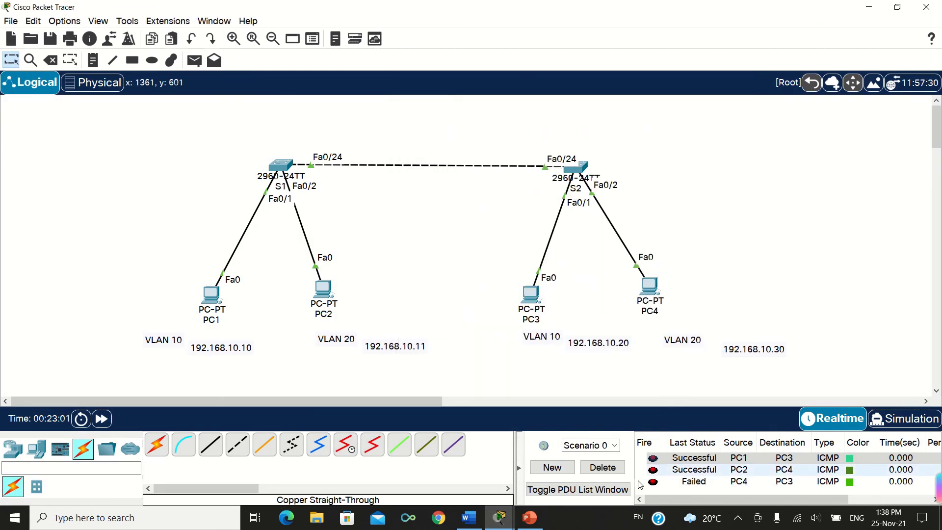
# Leave the Packet Tracer topology and switch to the blank Presentation1 in PowerPoint
pyautogui.moveTo(501, 522)
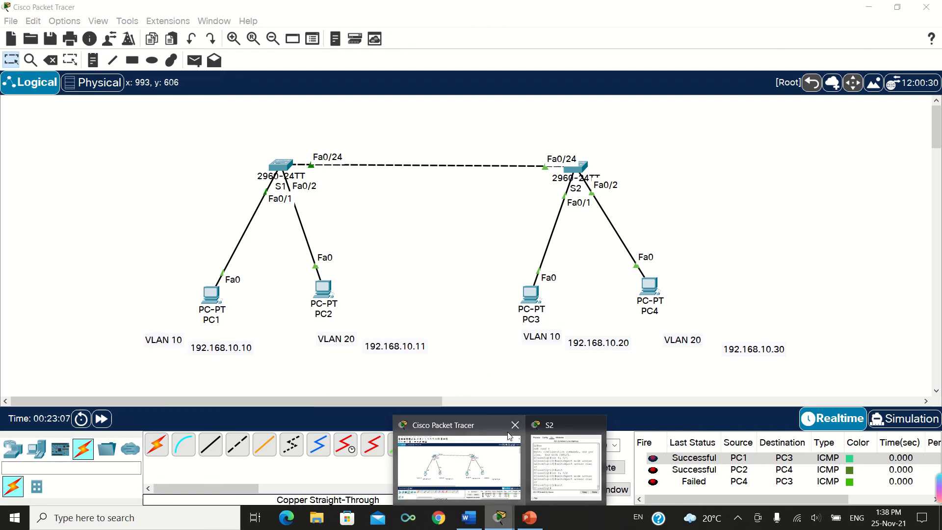
pyautogui.click(516, 429)
pyautogui.click(528, 519)
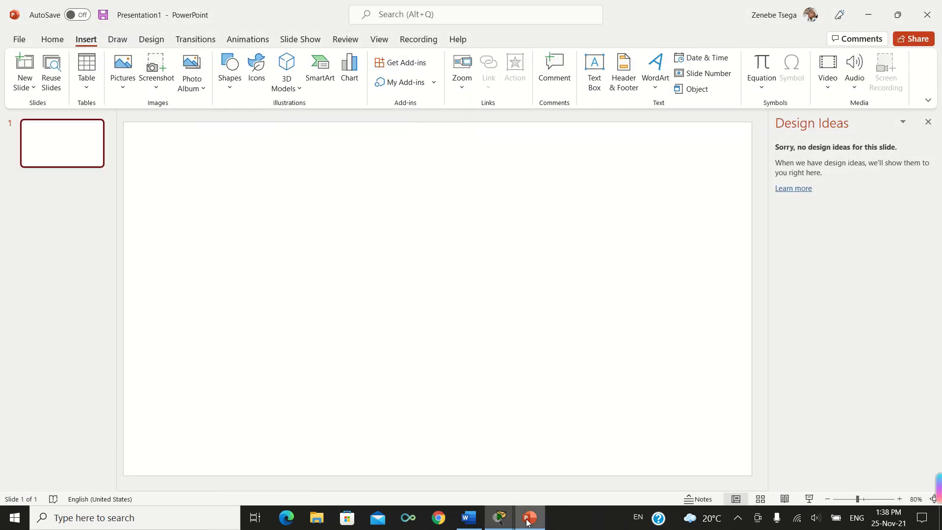